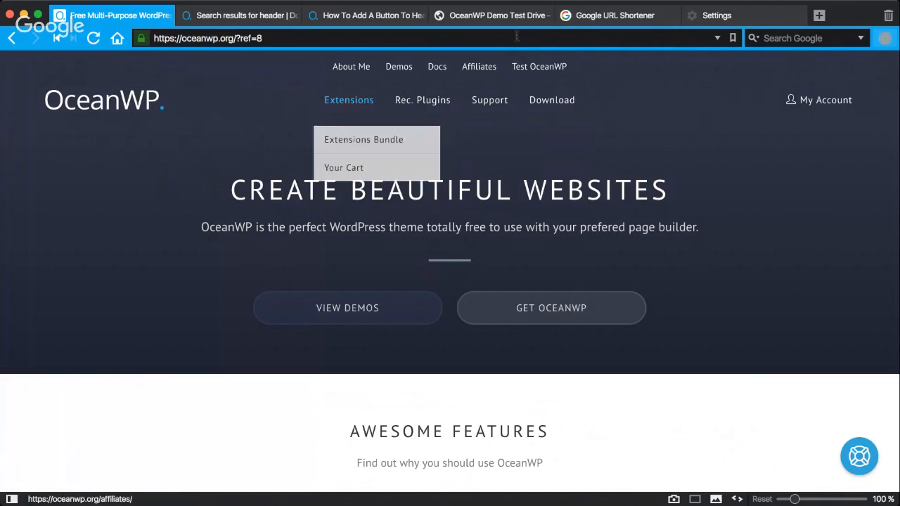
# Step: Close the Google URL Shortener tab, and open the OceanWP demo site's Customizer in its own tab at the general header settings
pyautogui.click(566, 16)
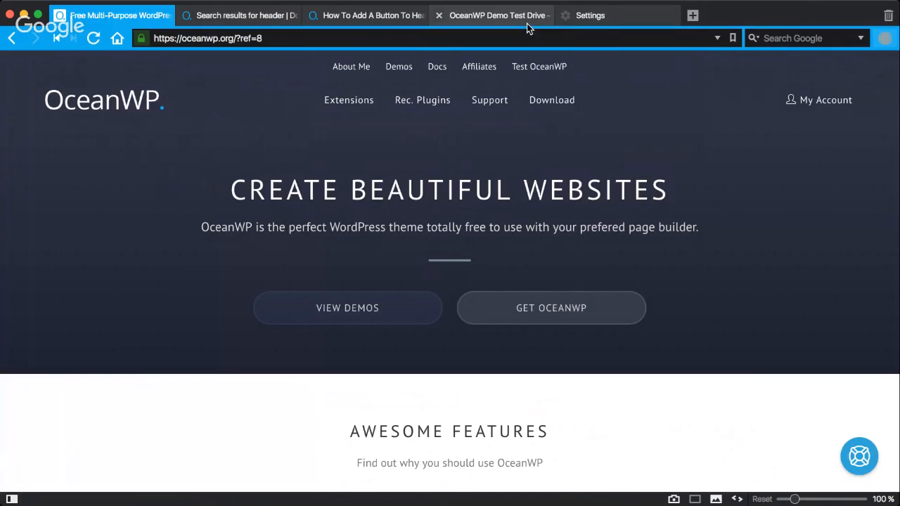
pyautogui.click(478, 18)
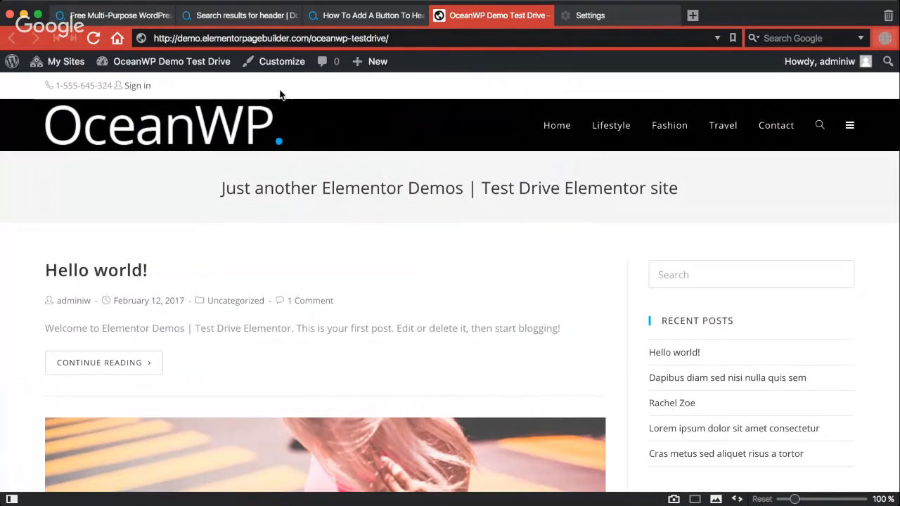
pyautogui.middleClick(276, 65)
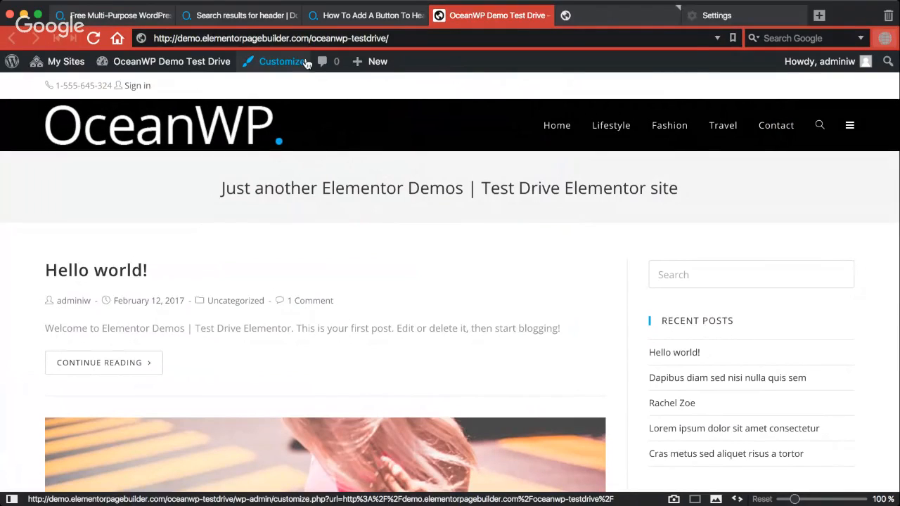
pyautogui.click(633, 24)
pyautogui.moveTo(633, 25); pyautogui.dragTo(518, 14)
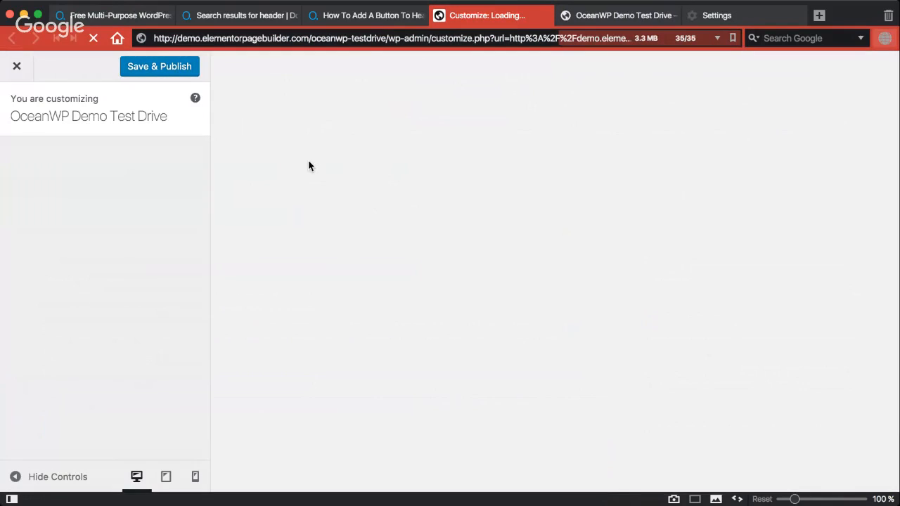
pyautogui.press('super+minus')
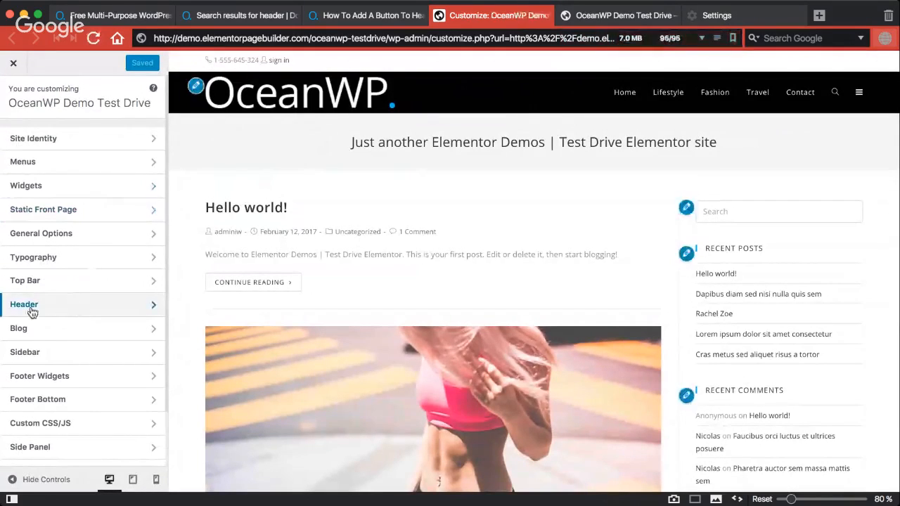
pyautogui.click(60, 308)
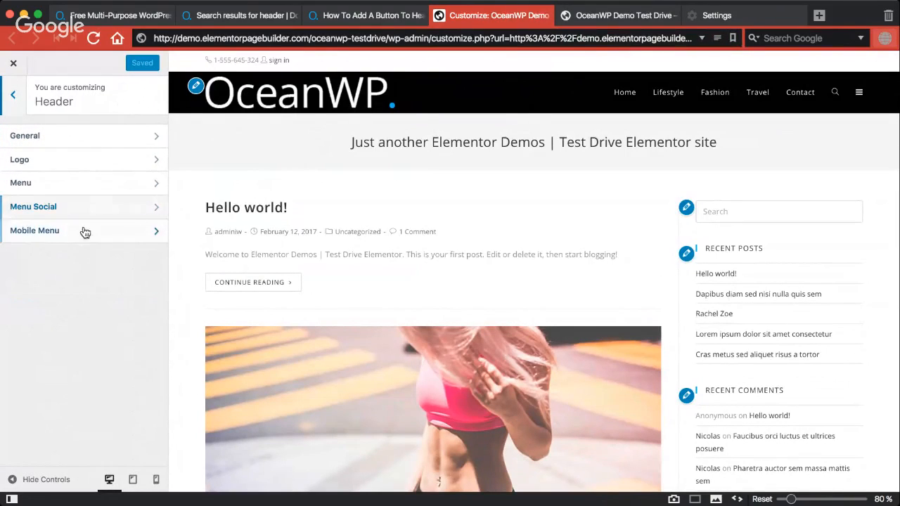
pyautogui.click(82, 145)
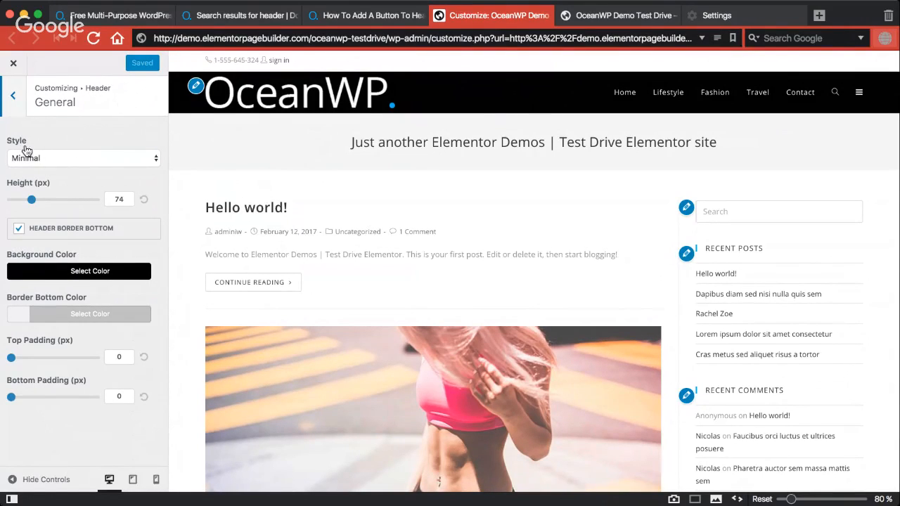
# Step: Preview the Transparent header style on the scrolled page, and switch the header style to Top Menu
pyautogui.click(103, 156)
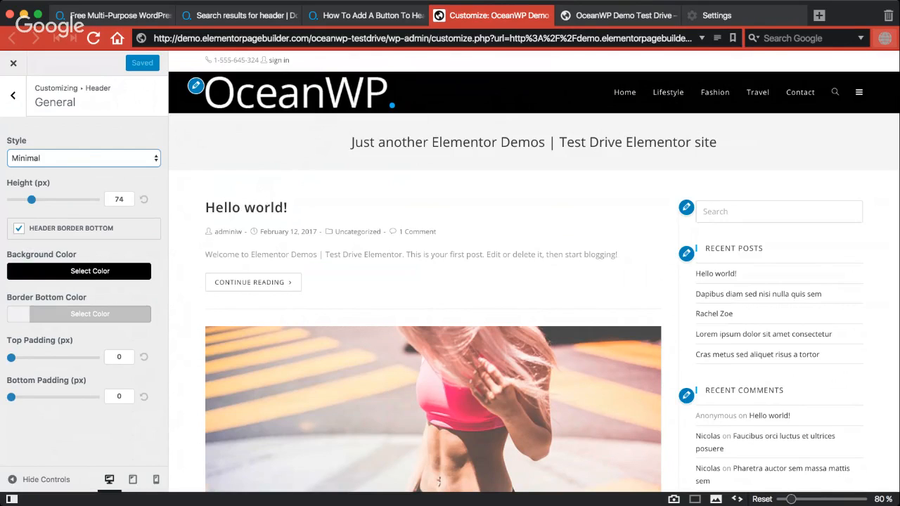
pyautogui.click(64, 168)
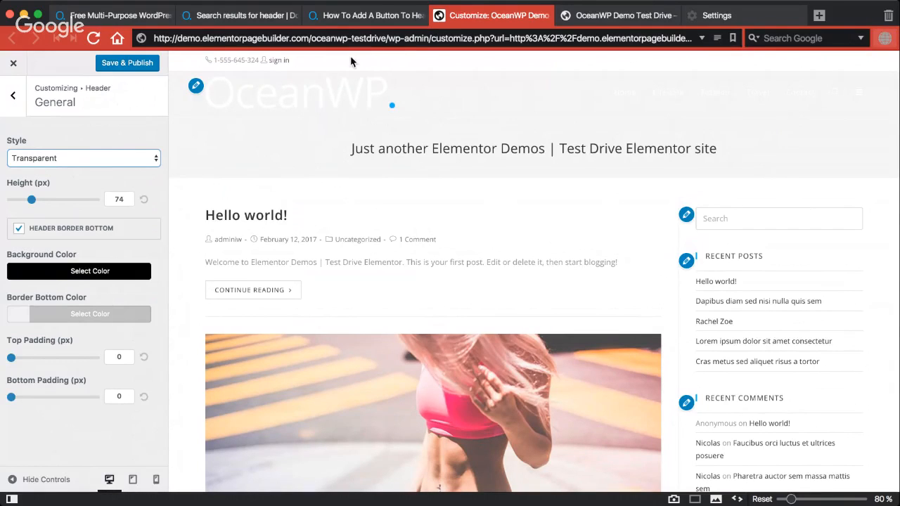
pyautogui.scroll(-4, 283, 179)
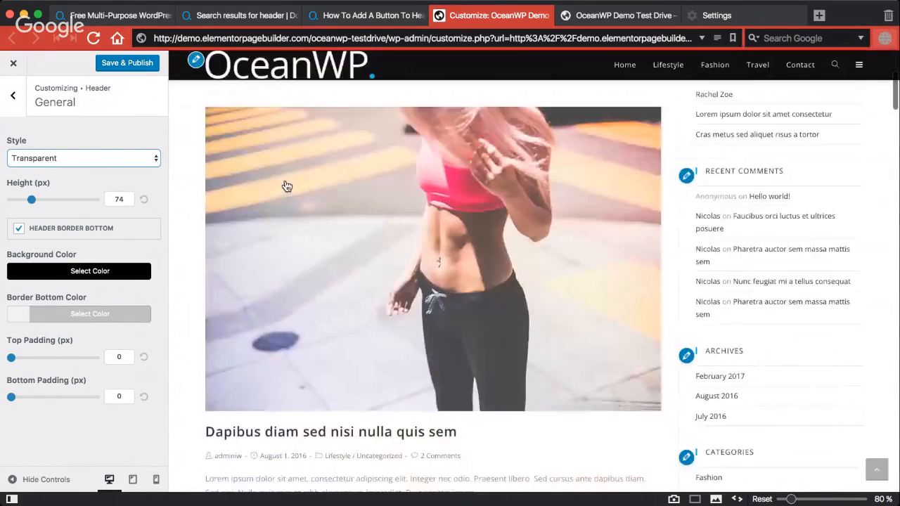
pyautogui.scroll(-5, 286, 185)
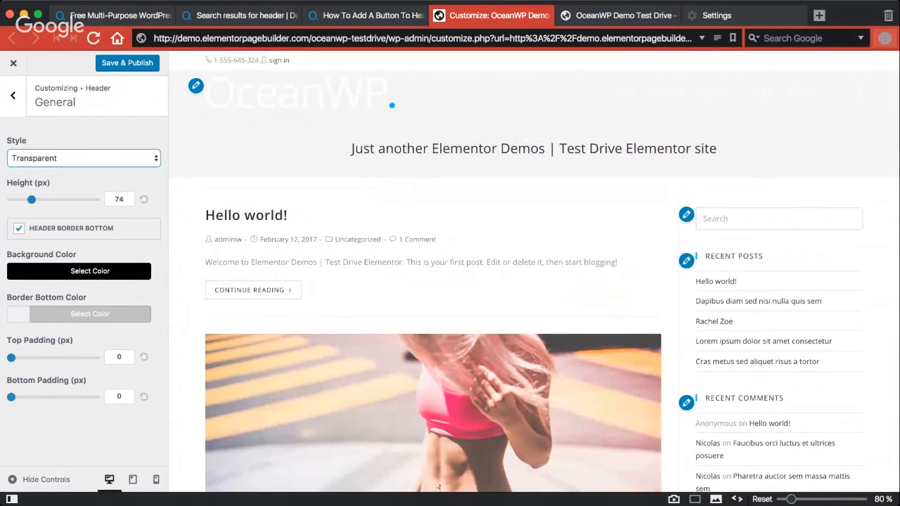
pyautogui.click(77, 172)
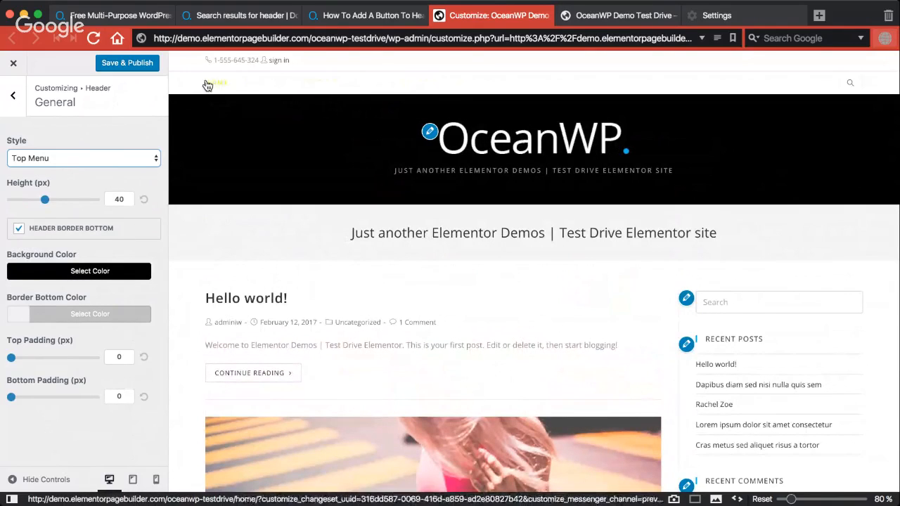
# Step: Reset the header menu's main Link Color to its default and return to the general header settings
pyautogui.click(13, 99)
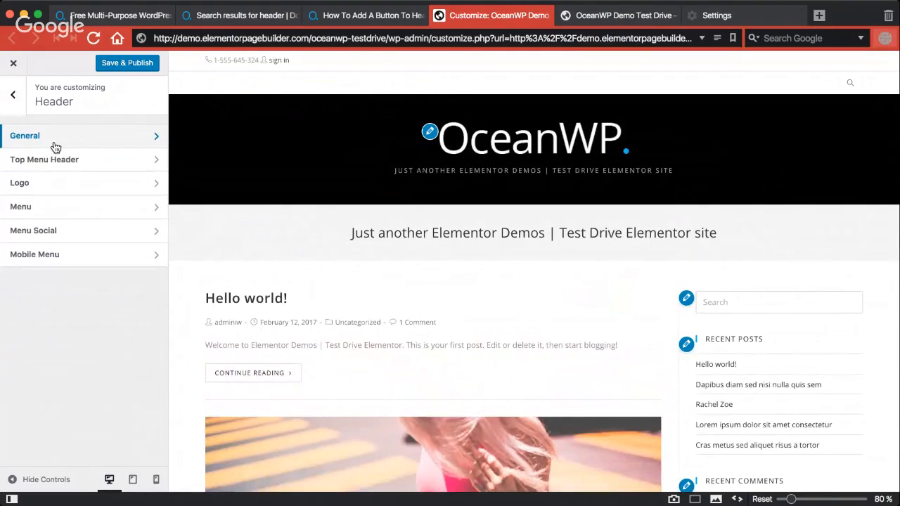
pyautogui.click(49, 216)
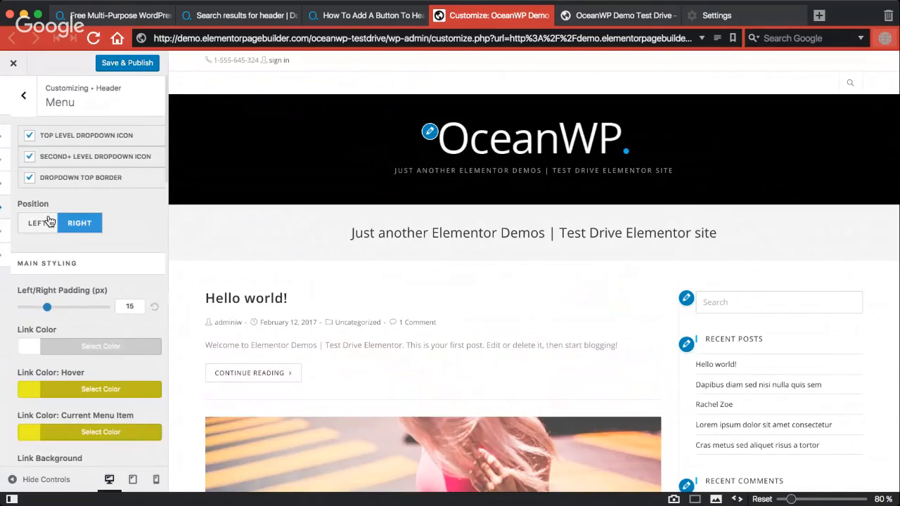
pyautogui.click(24, 346)
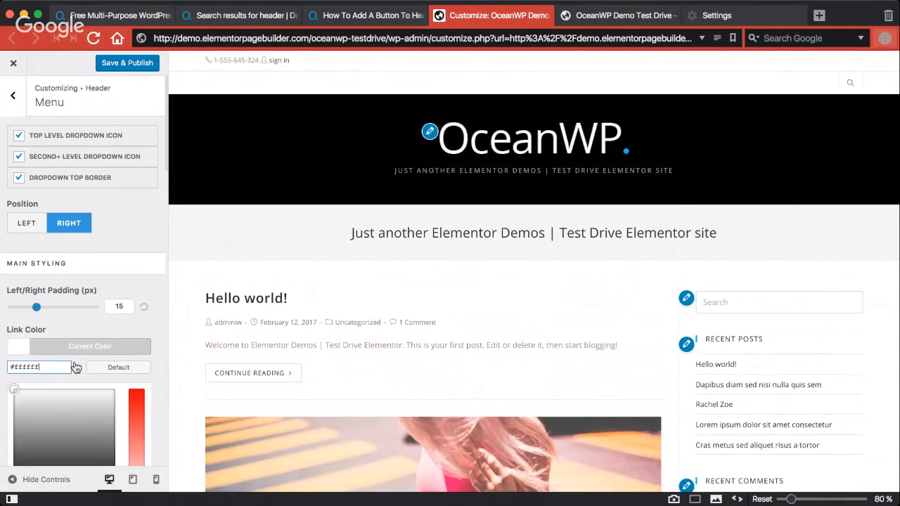
pyautogui.click(114, 367)
pyautogui.click(32, 347)
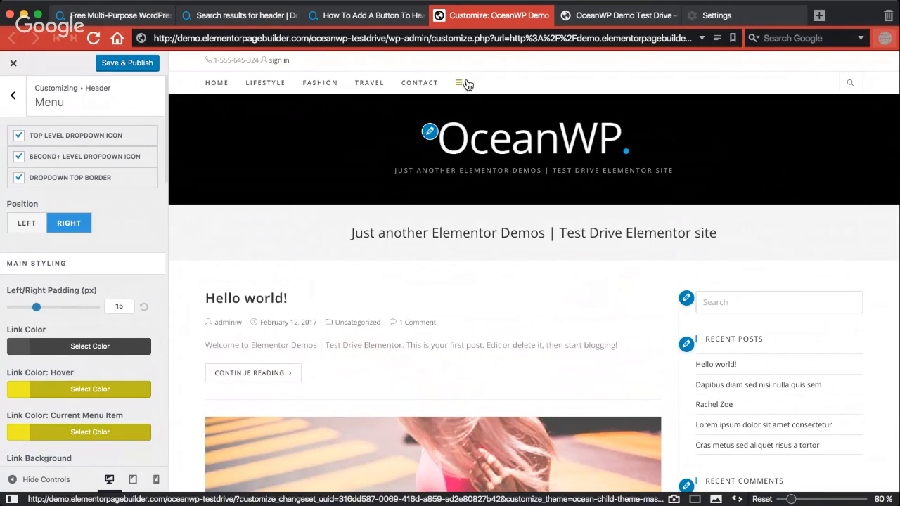
pyautogui.click(13, 94)
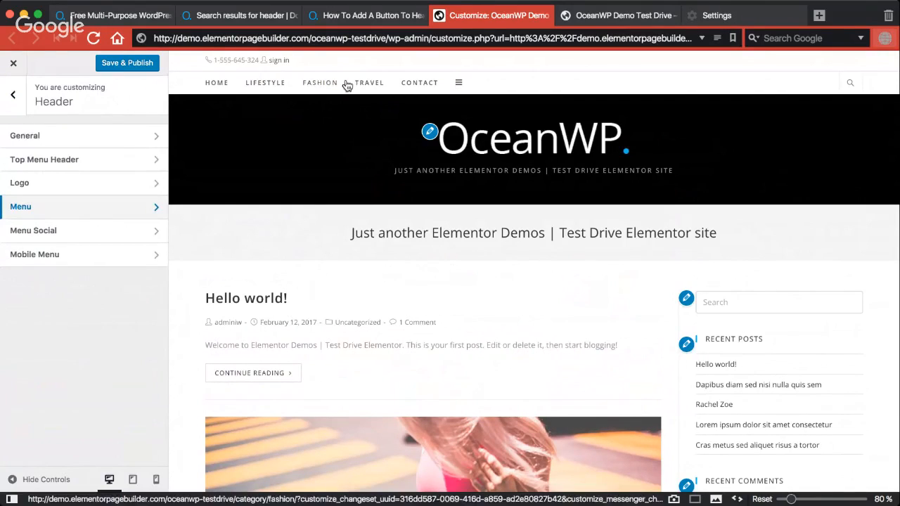
pyautogui.click(90, 140)
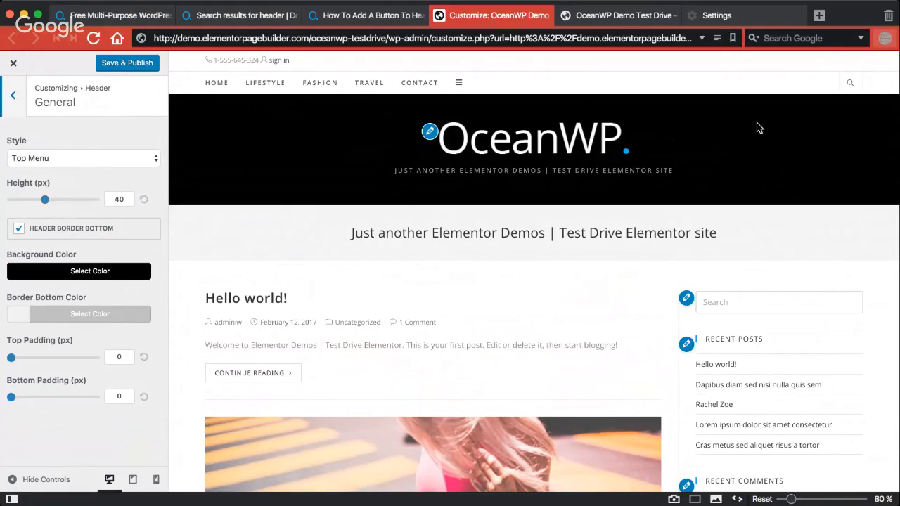
# Step: Set the header style to Full Screen and test opening and closing its menu overlay in the preview
pyautogui.click(97, 161)
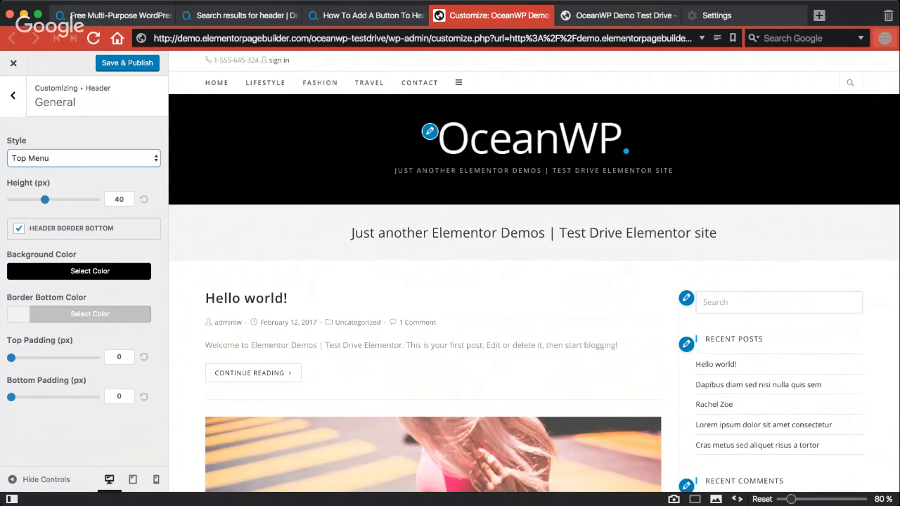
pyautogui.click(61, 173)
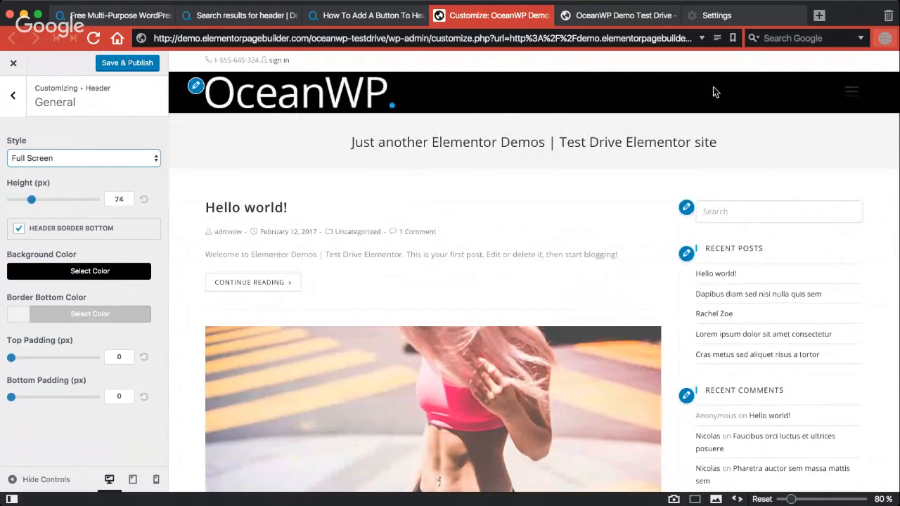
pyautogui.click(852, 94)
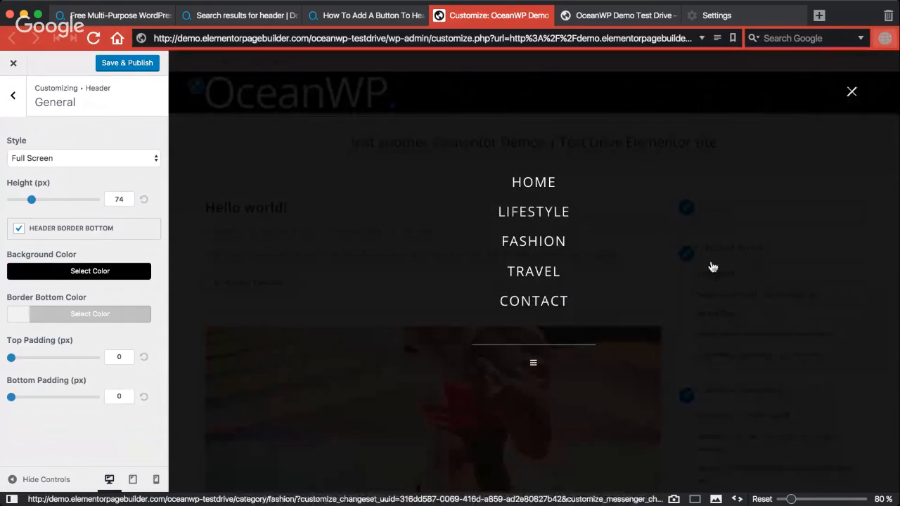
pyautogui.click(851, 92)
pyautogui.click(853, 93)
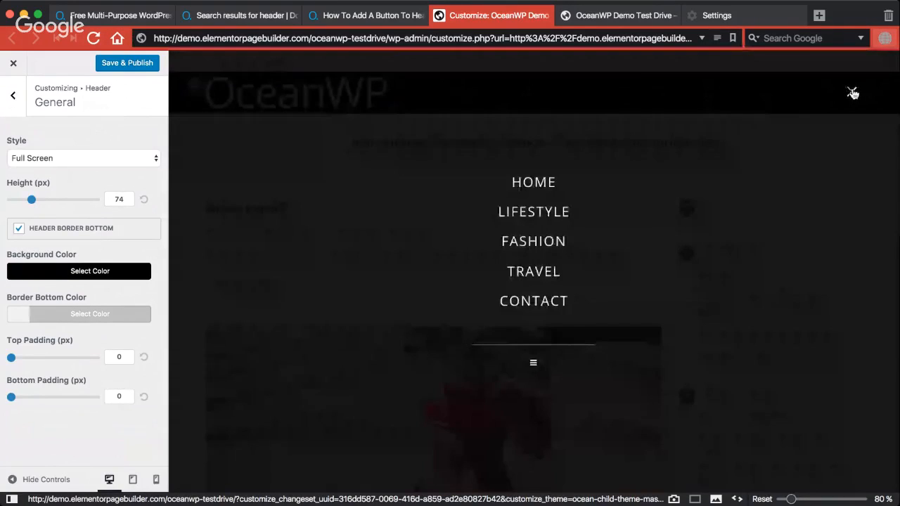
pyautogui.click(852, 94)
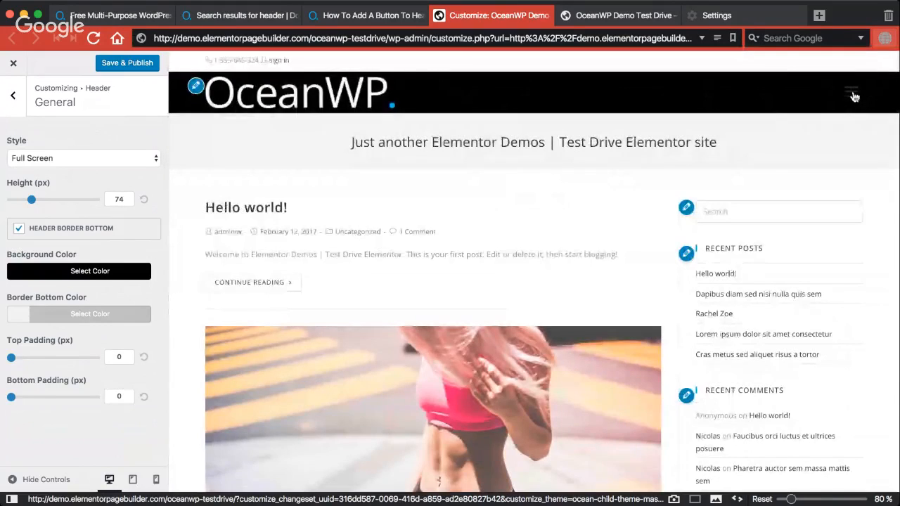
pyautogui.click(853, 95)
pyautogui.click(852, 94)
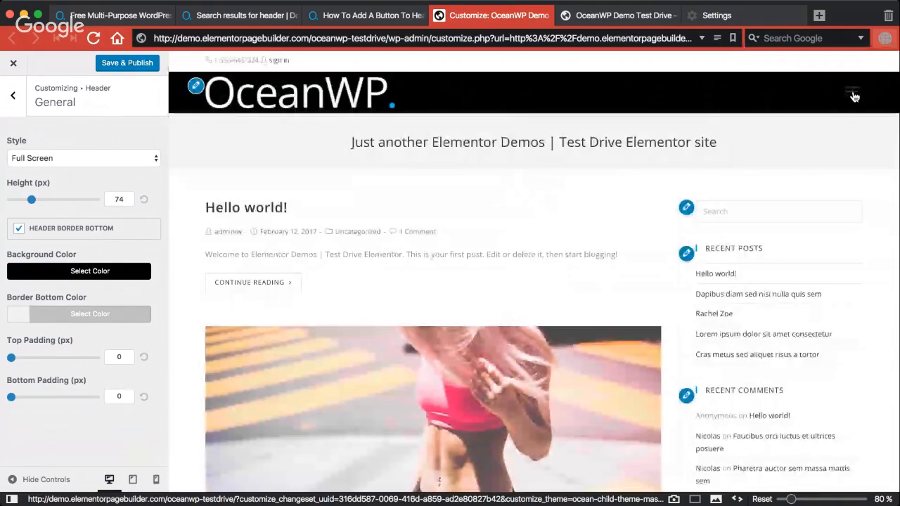
# Step: Set the header style to Center and test opening and closing the side panel from the header menu
pyautogui.click(109, 160)
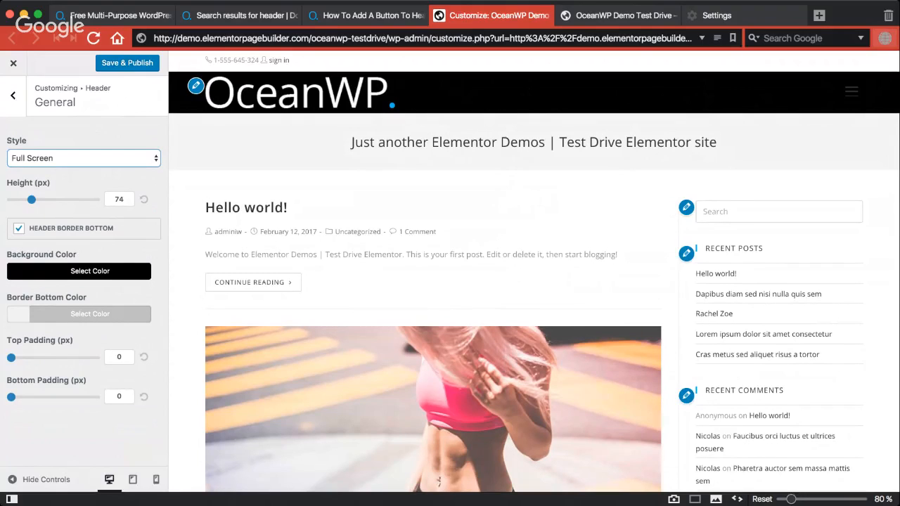
pyautogui.click(73, 166)
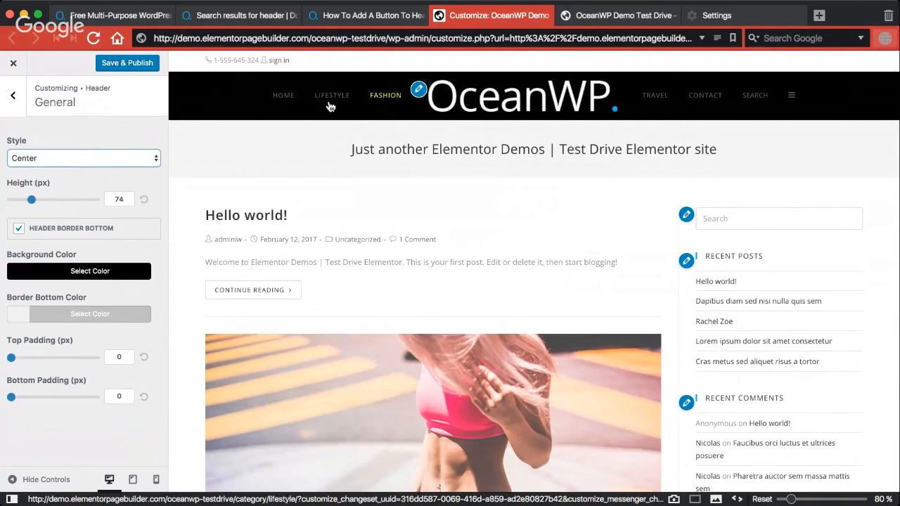
pyautogui.click(792, 96)
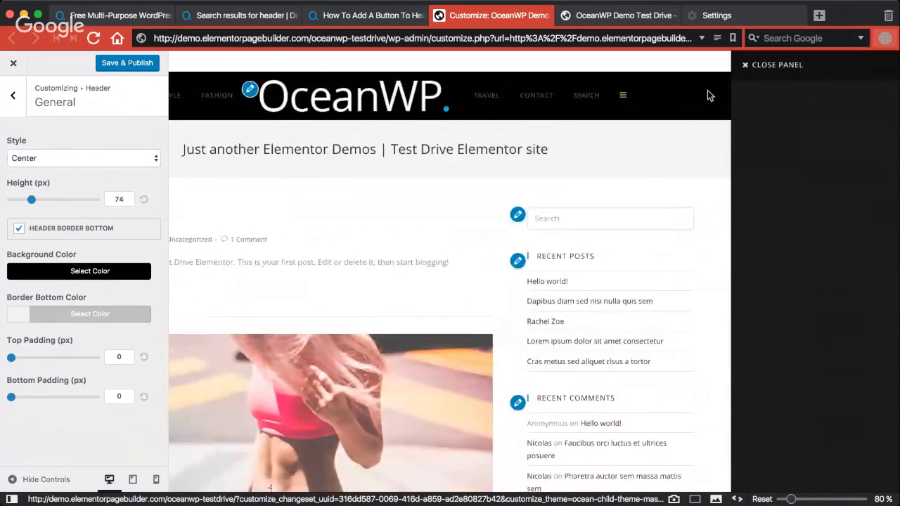
pyautogui.click(707, 90)
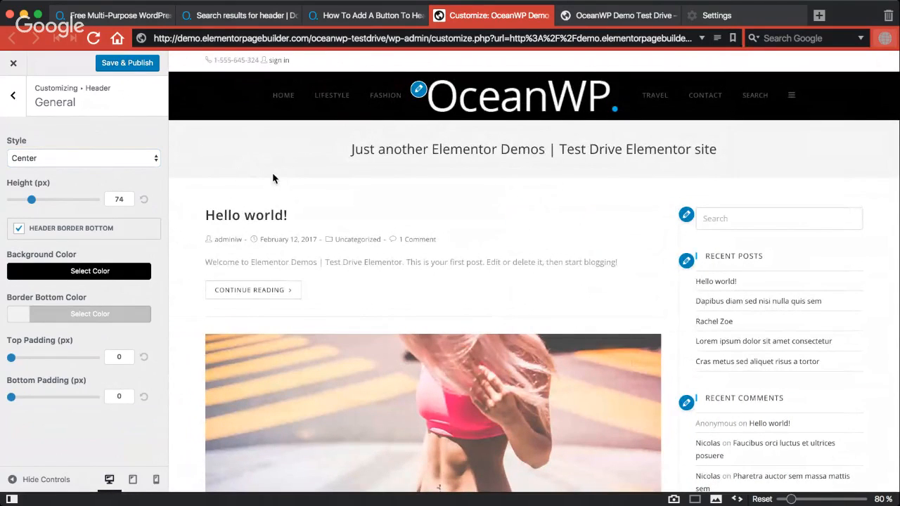
# Step: Try the Custom Header style and view its Page ID choices, and set the header style back to Minimal
pyautogui.click(63, 156)
pyautogui.click(96, 168)
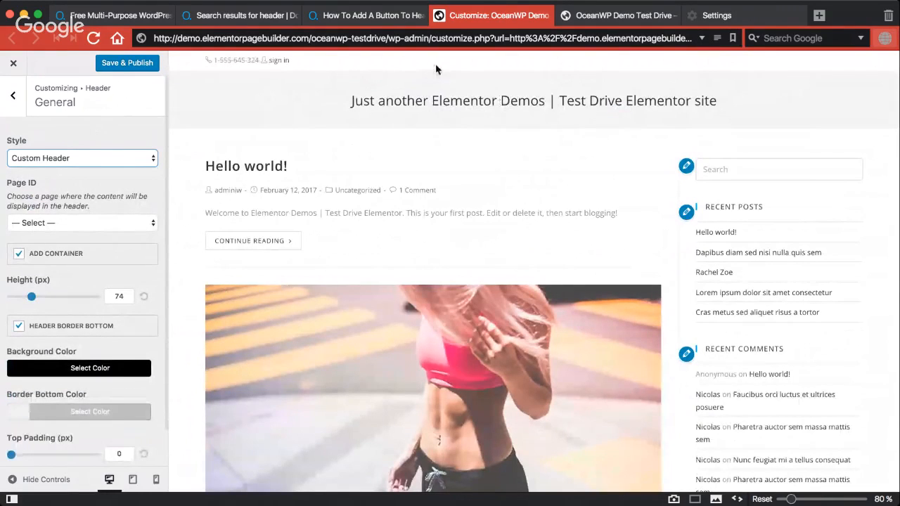
pyautogui.click(49, 222)
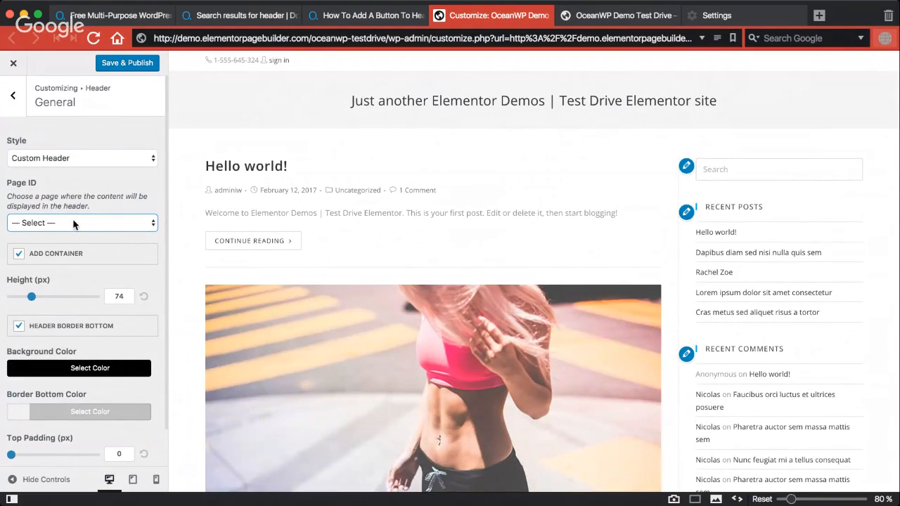
pyautogui.click(92, 163)
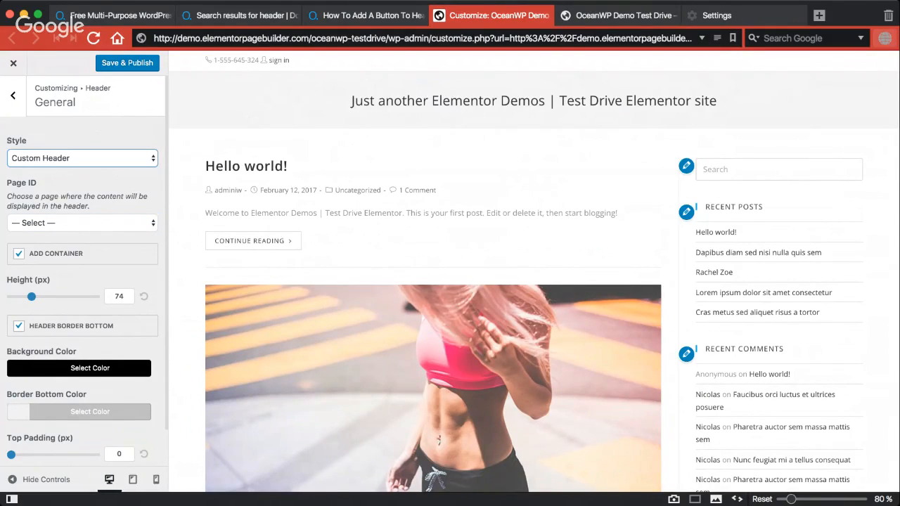
pyautogui.click(103, 108)
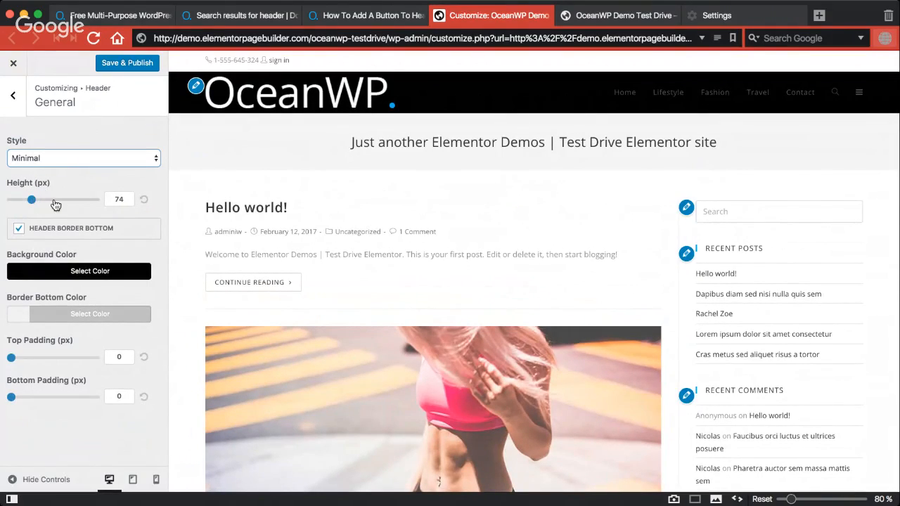
# Step: Raise the header height to 136 px and reset it to its default
pyautogui.moveTo(32, 201)
pyautogui.mouseDown()
pyautogui.moveTo(62, 203)
pyautogui.moveTo(2, 199)
pyautogui.moveTo(49, 203)
pyautogui.mouseUp()
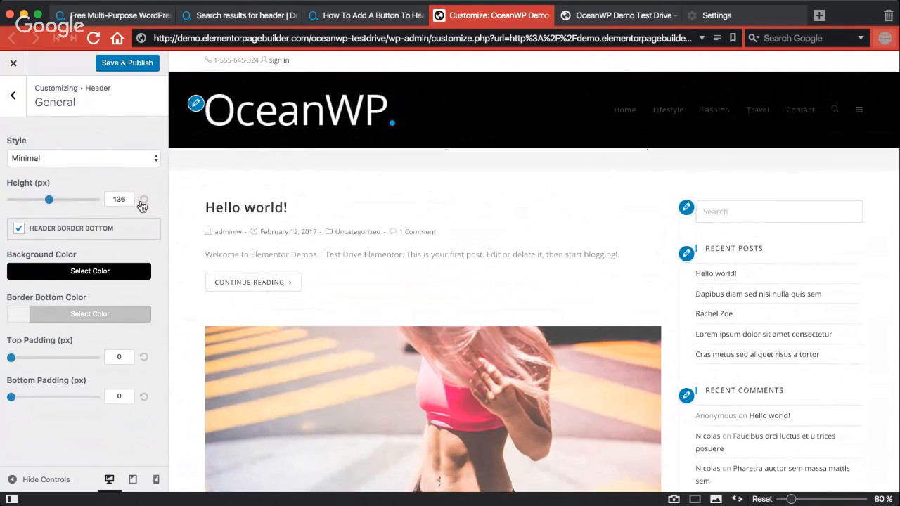
pyautogui.click(143, 201)
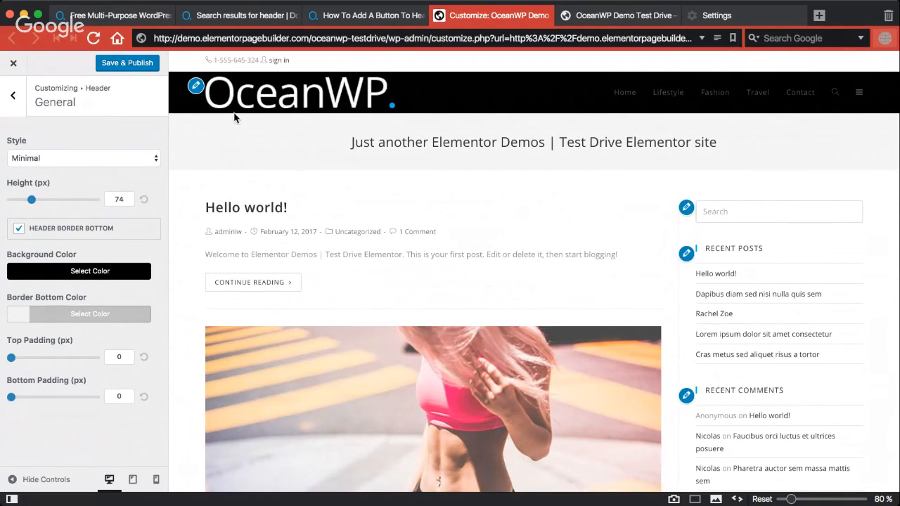
# Step: Turn off the header's bottom border and set the border bottom color to red #dd3333
pyautogui.click(70, 234)
pyautogui.click(19, 314)
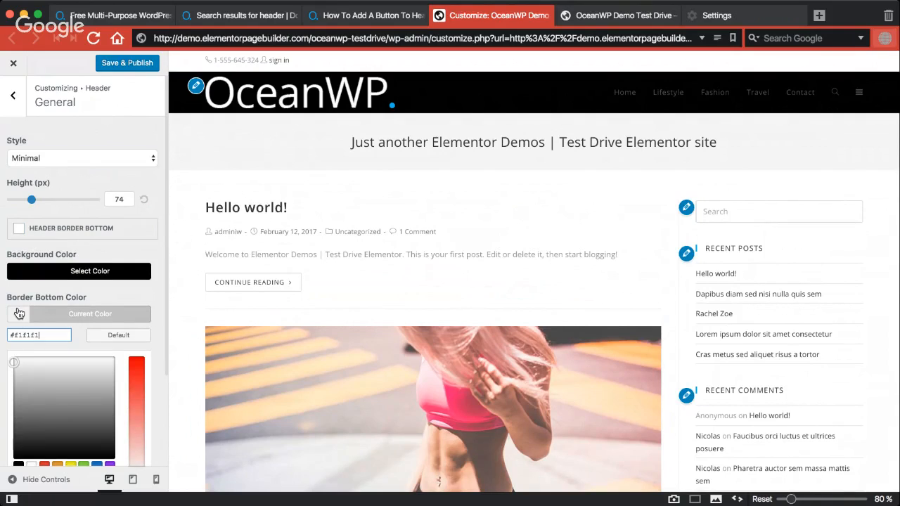
pyautogui.scroll(-2, 57, 400)
pyautogui.click(44, 419)
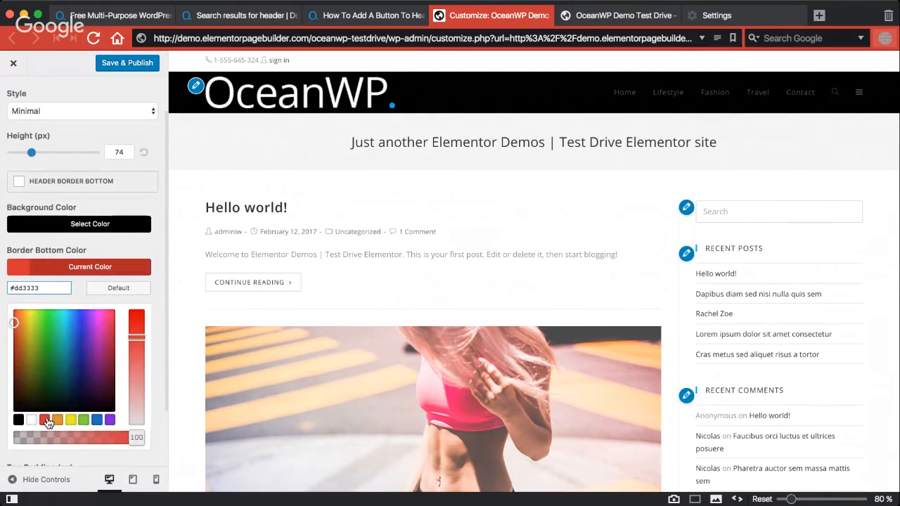
pyautogui.click(24, 269)
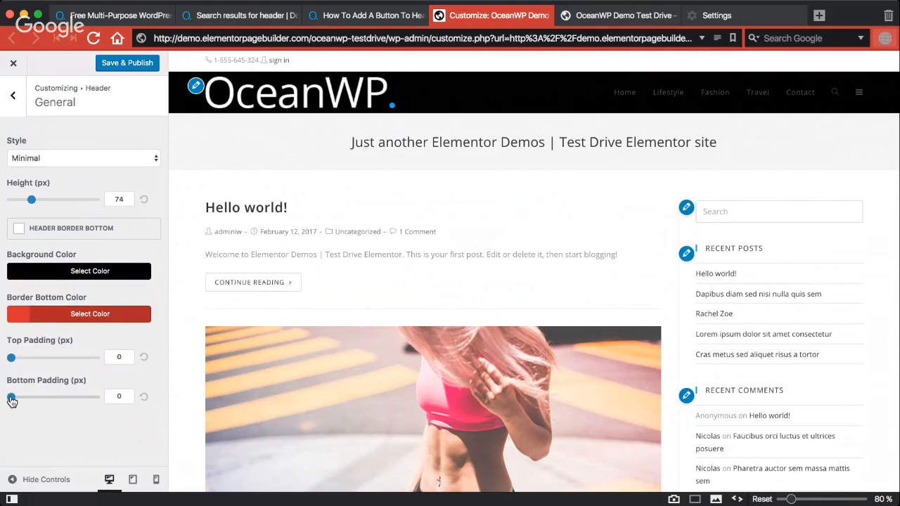
# Step: Set the header's bottom padding to 1 px and toggle the header bottom border on and off, leaving it off
pyautogui.moveTo(12, 400); pyautogui.dragTo(11, 400)
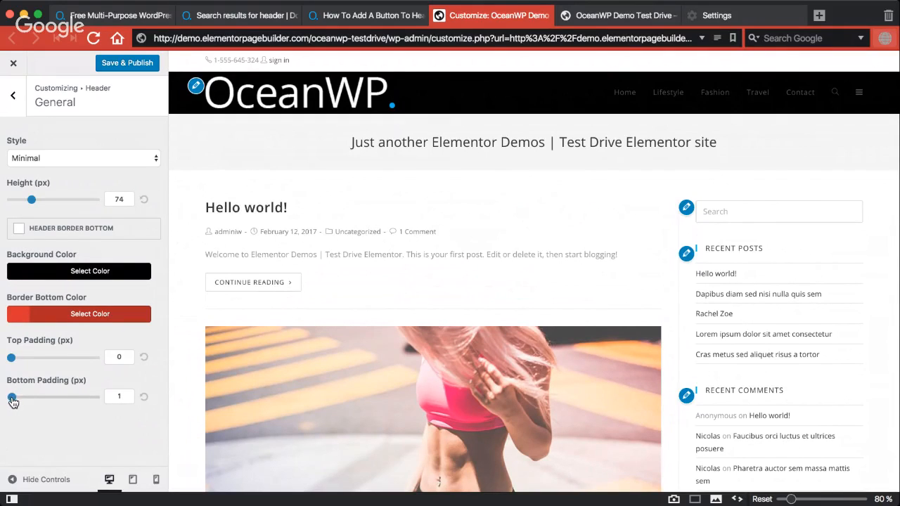
pyautogui.click(20, 230)
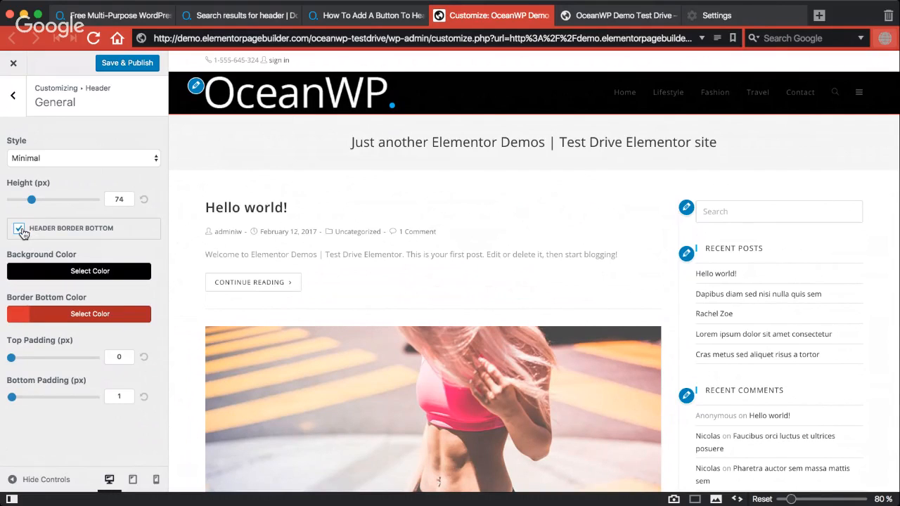
pyautogui.click(21, 231)
pyautogui.click(21, 230)
pyautogui.click(31, 232)
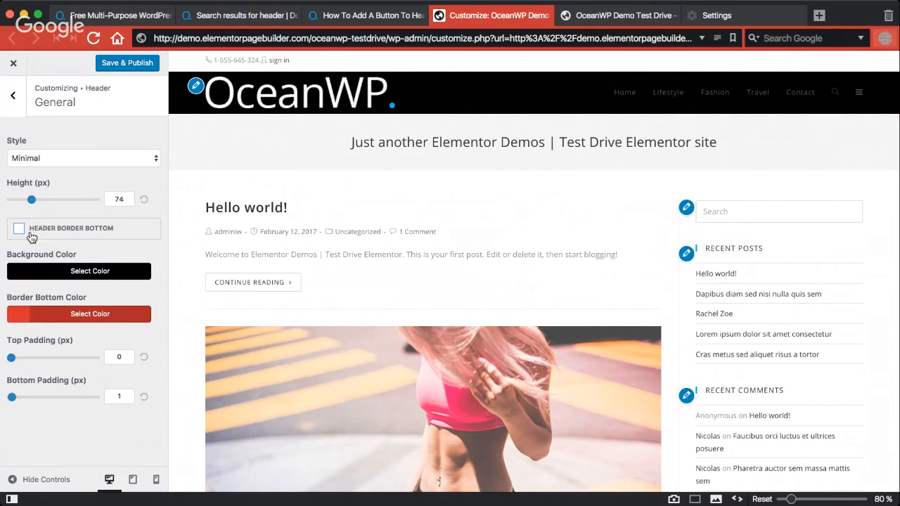
# Step: Set the header background color to blue #1e73be
pyautogui.click(44, 274)
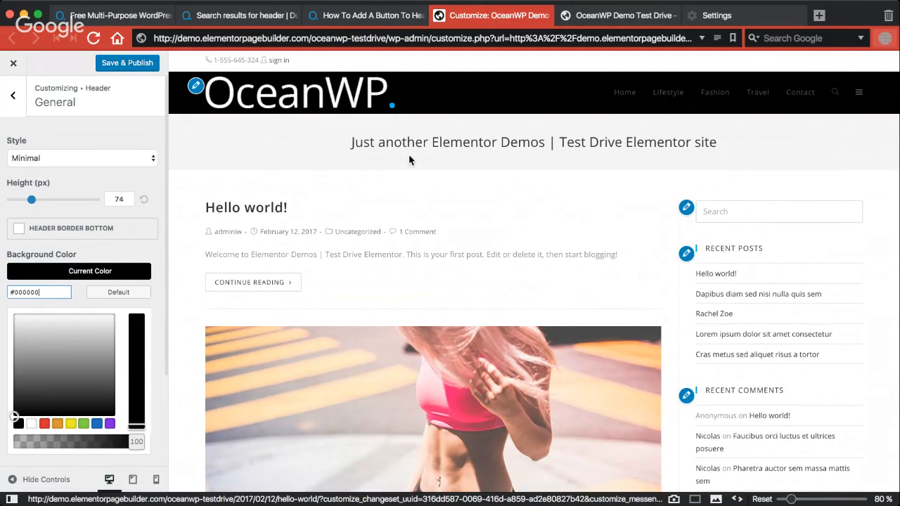
pyautogui.click(96, 423)
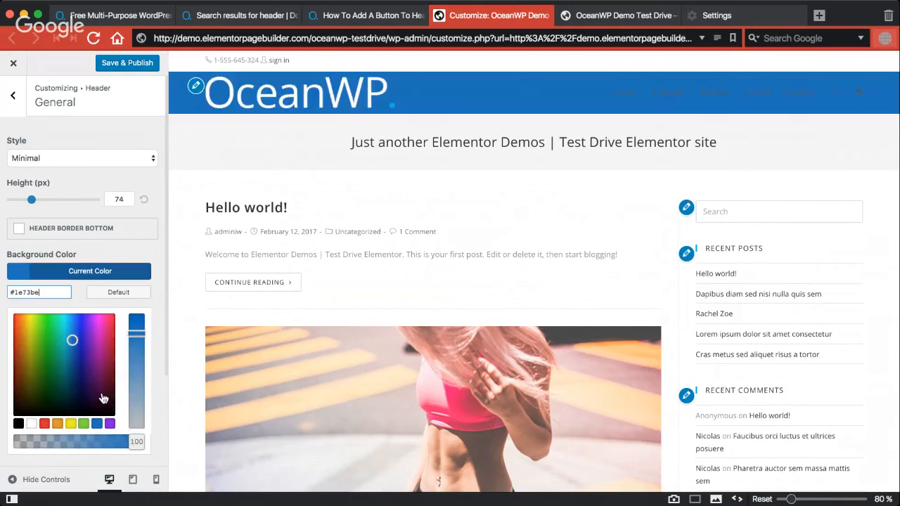
pyautogui.click(65, 273)
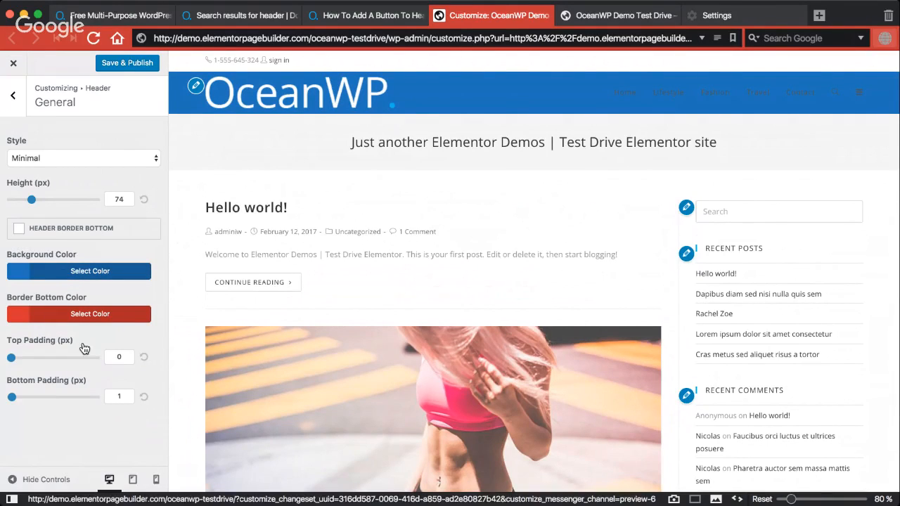
# Step: Try a smaller header height and a 21 px top padding, resetting each to its default
pyautogui.moveTo(14, 362)
pyautogui.mouseDown()
pyautogui.moveTo(31, 356)
pyautogui.moveTo(11, 360)
pyautogui.mouseUp()
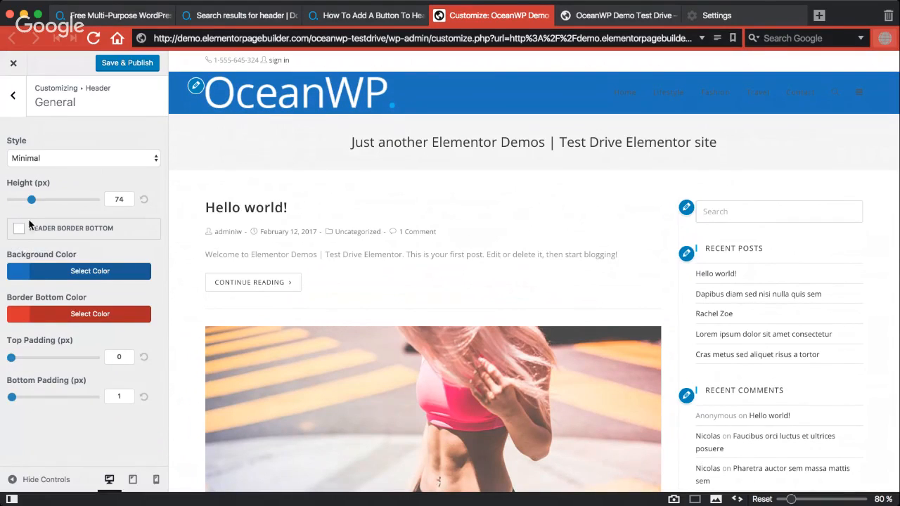
pyautogui.moveTo(31, 199)
pyautogui.mouseDown()
pyautogui.moveTo(41, 201)
pyautogui.moveTo(23, 200)
pyautogui.mouseUp()
pyautogui.click(145, 201)
pyautogui.click(13, 358)
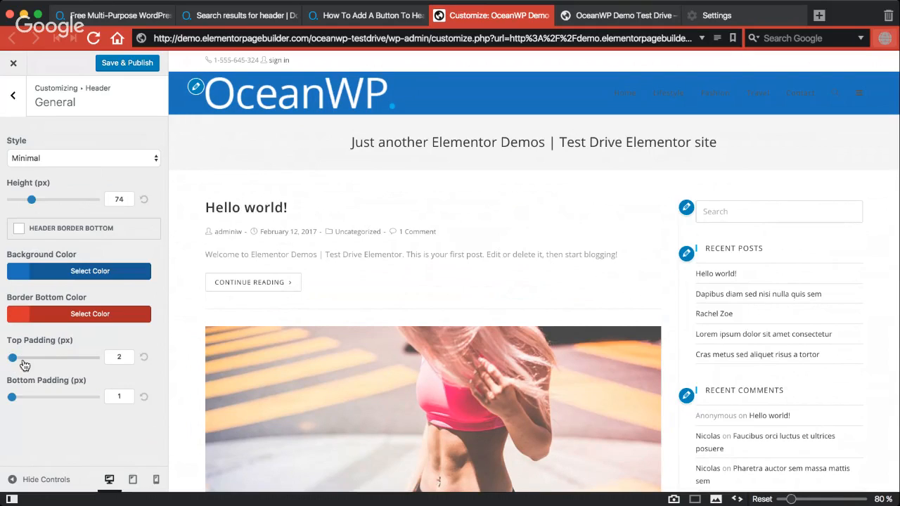
pyautogui.moveTo(12, 363)
pyautogui.mouseDown()
pyautogui.moveTo(34, 361)
pyautogui.moveTo(12, 368)
pyautogui.moveTo(28, 366)
pyautogui.mouseUp()
pyautogui.click(144, 359)
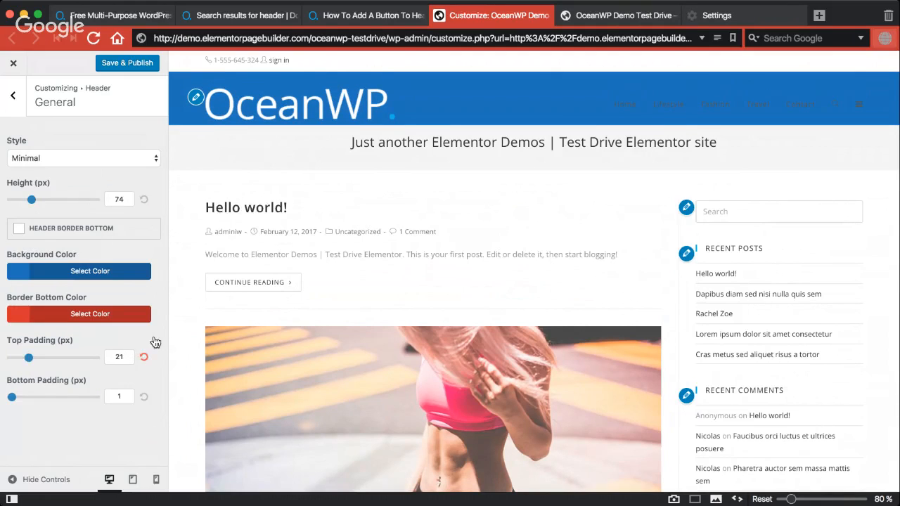
# Step: Open the header's logo settings and try logo max widths of 100 px and 300 px
pyautogui.click(12, 100)
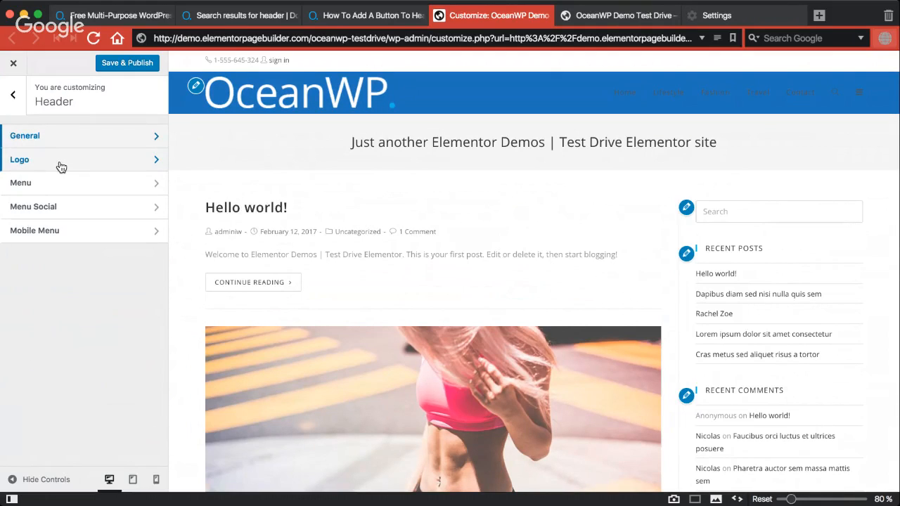
pyautogui.click(61, 166)
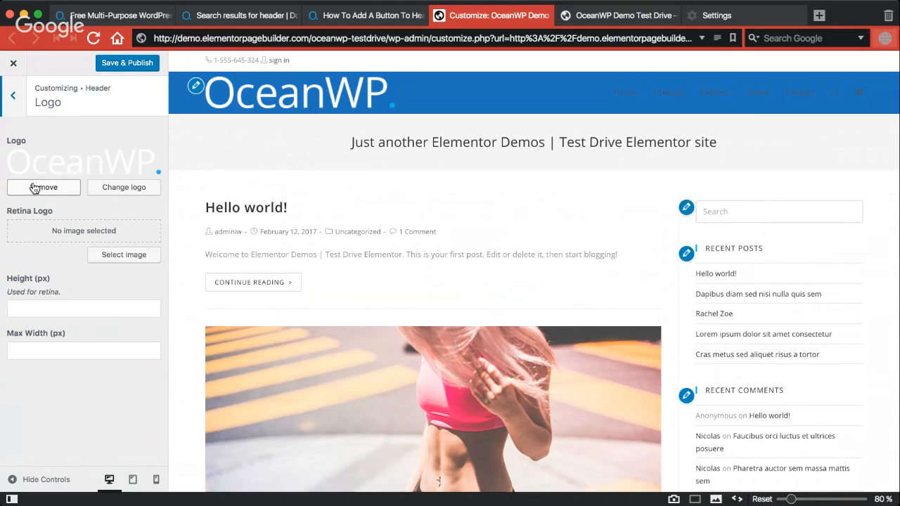
pyautogui.click(14, 304)
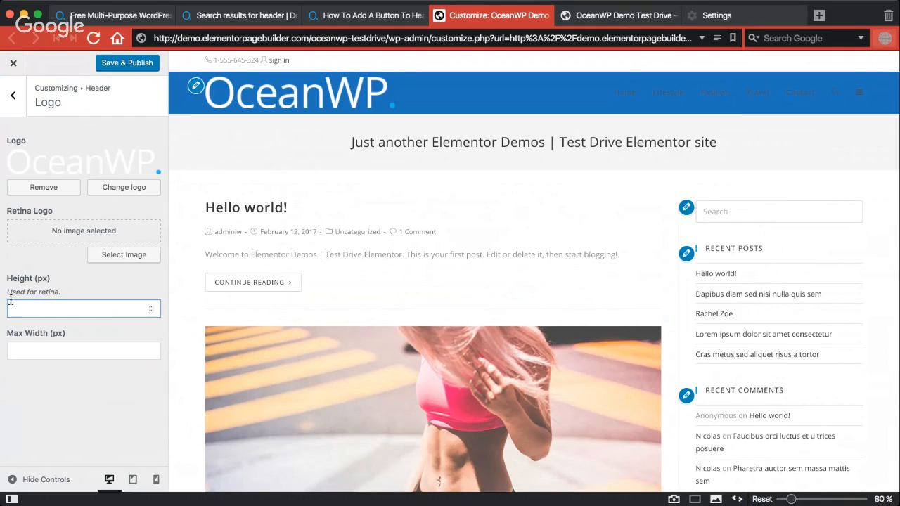
pyautogui.click(30, 350)
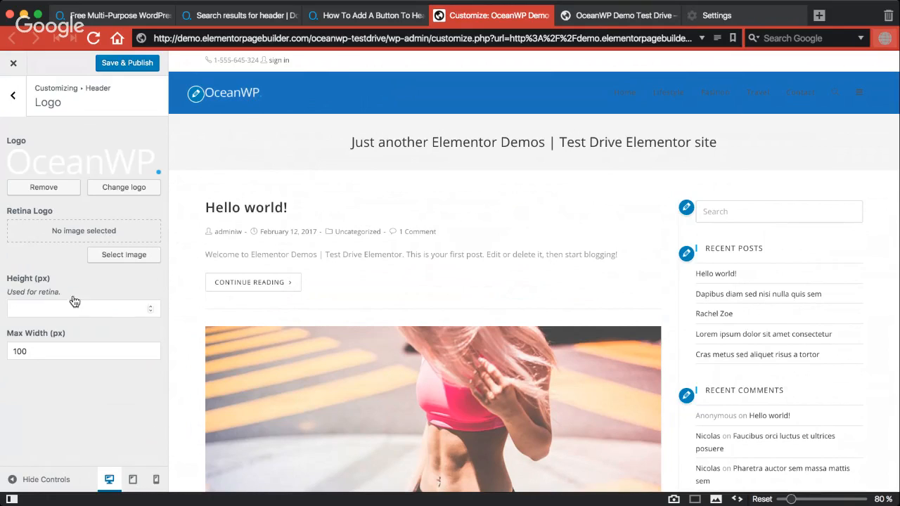
pyautogui.doubleClick(33, 347)
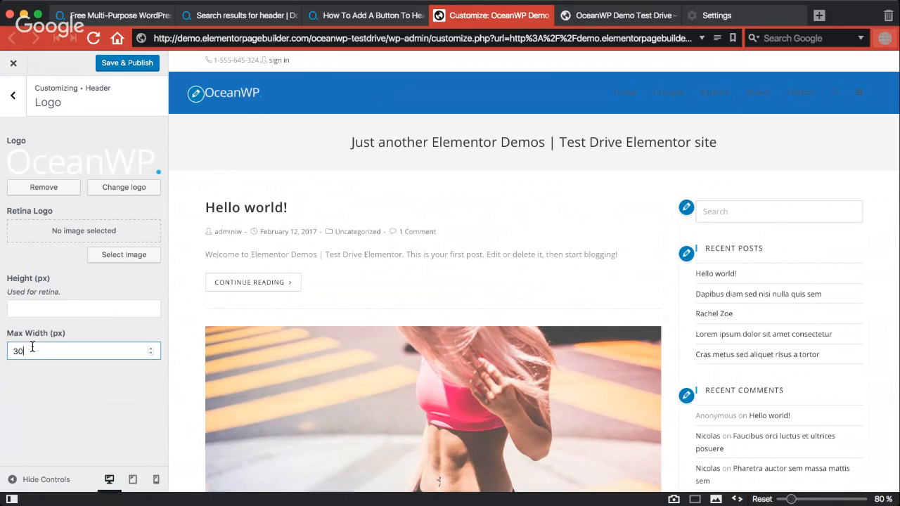
pyautogui.press('Tab')
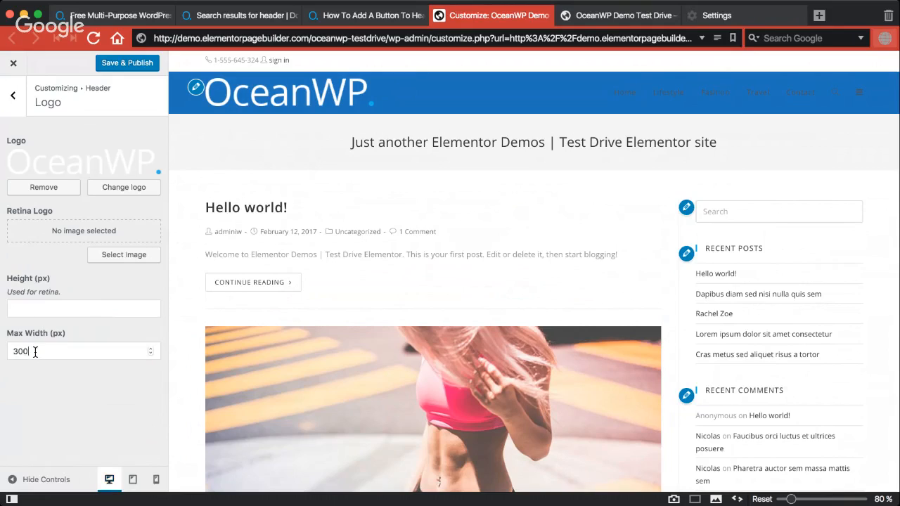
# Step: Try a logo max width of 500 px and clear the value
pyautogui.doubleClick(36, 352)
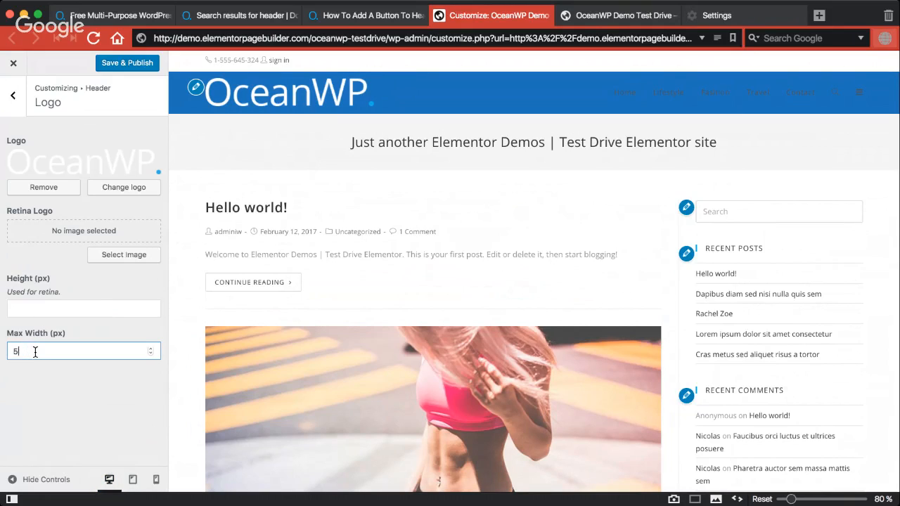
pyautogui.write('500')
pyautogui.press('Tab')
pyautogui.doubleClick(32, 352)
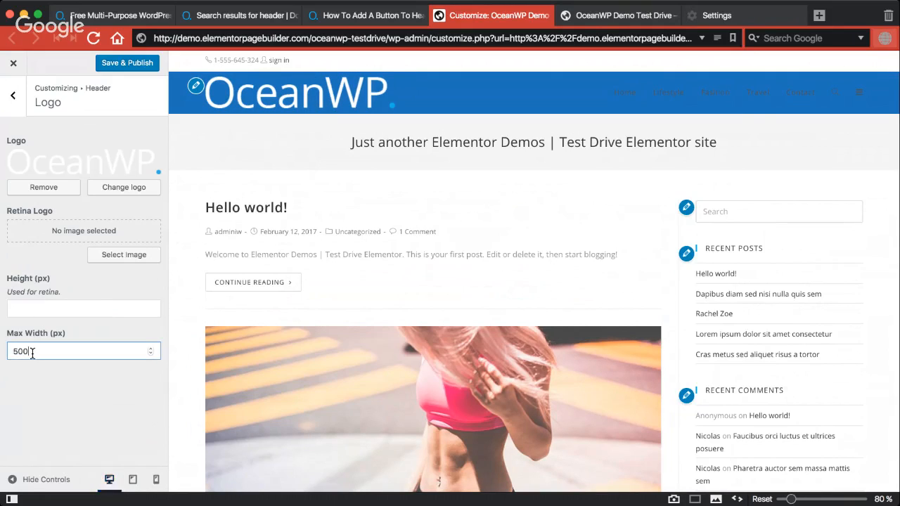
pyautogui.press('BackSpace')
pyautogui.press('Tab')
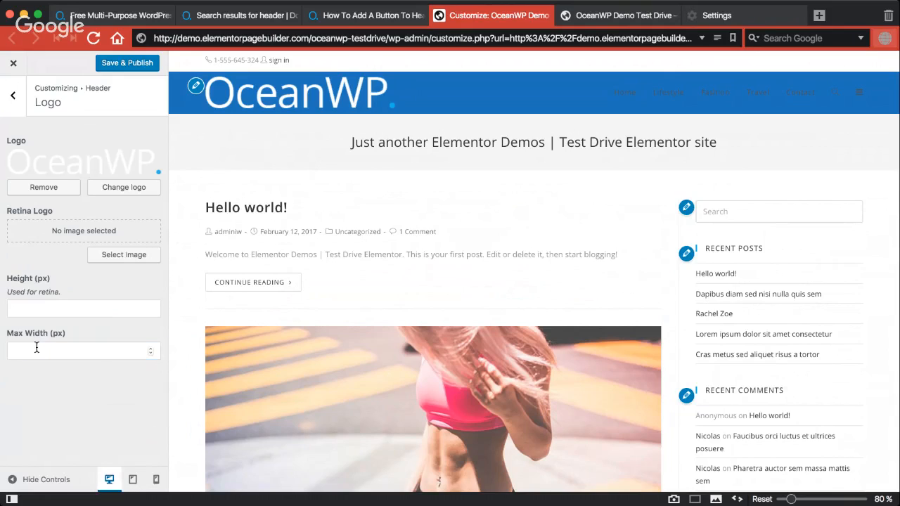
# Step: Open the header's menu settings and look through the dropdown, position and link color styling options
pyautogui.click(21, 102)
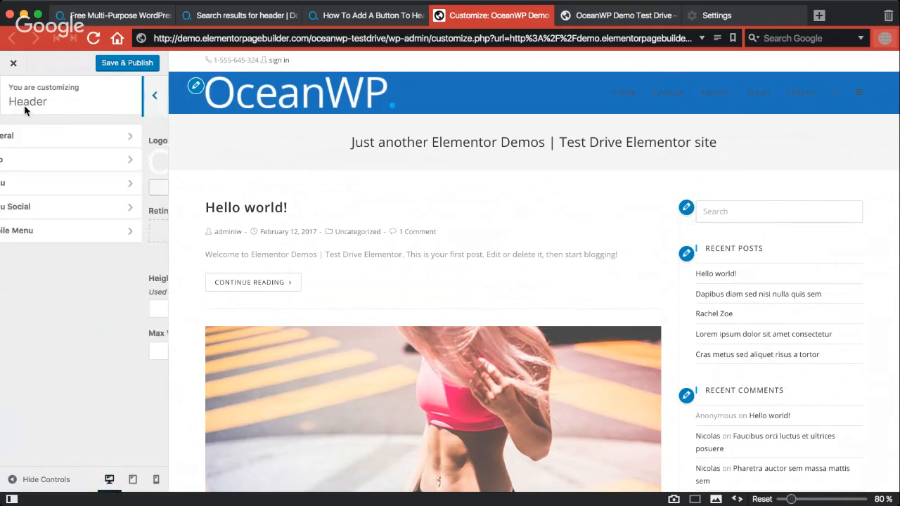
pyautogui.click(90, 192)
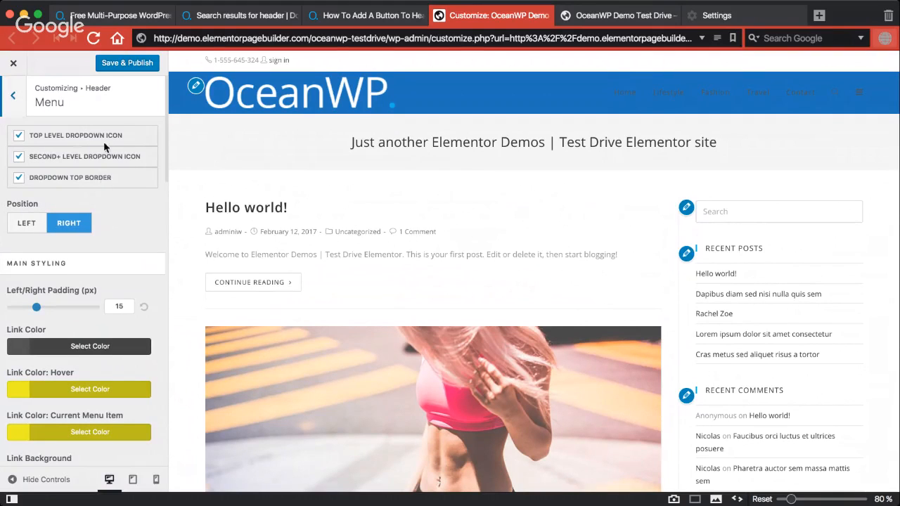
pyautogui.scroll(-15, 97, 317)
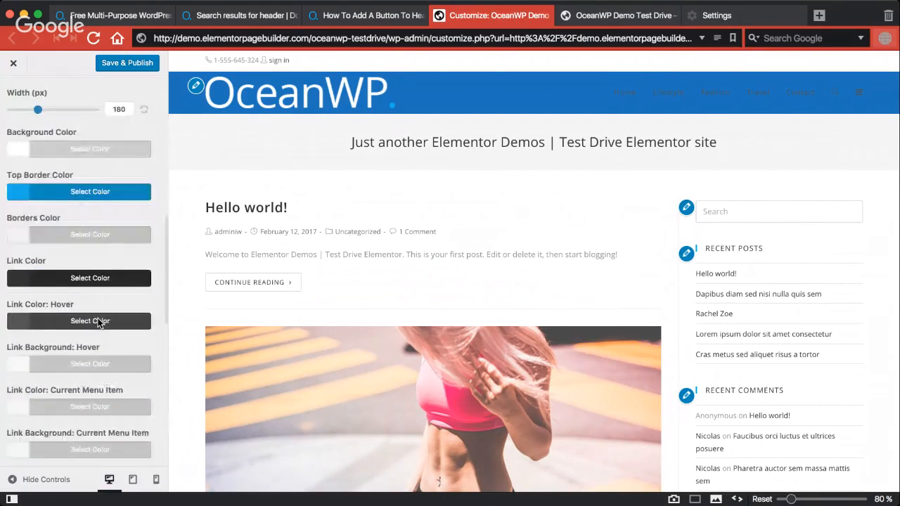
pyautogui.scroll(5, 97, 317)
pyautogui.scroll(10, 97, 318)
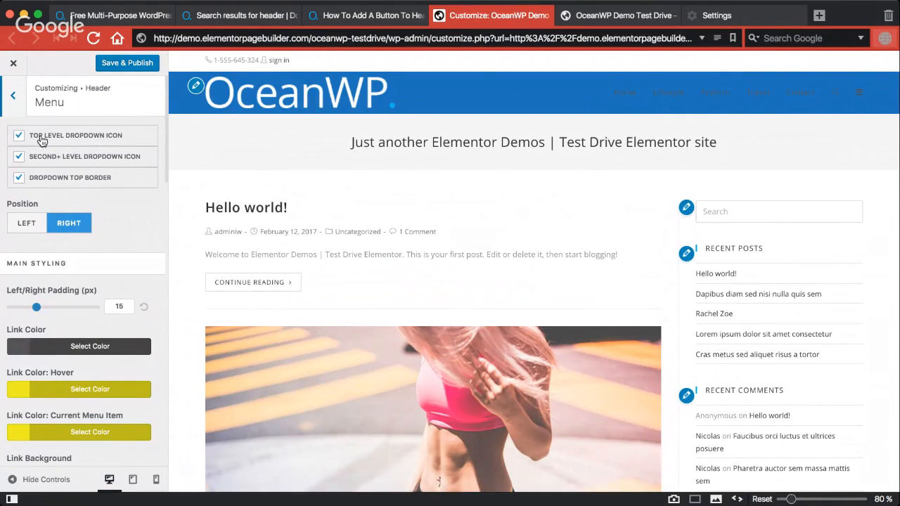
# Step: Add Sample Page to the Main Menu as a sub-item of Travel
pyautogui.click(14, 104)
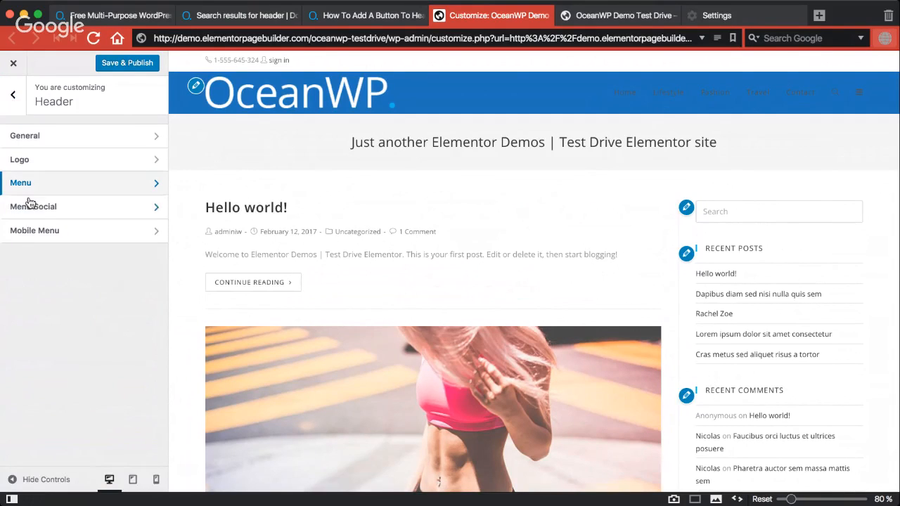
pyautogui.click(13, 97)
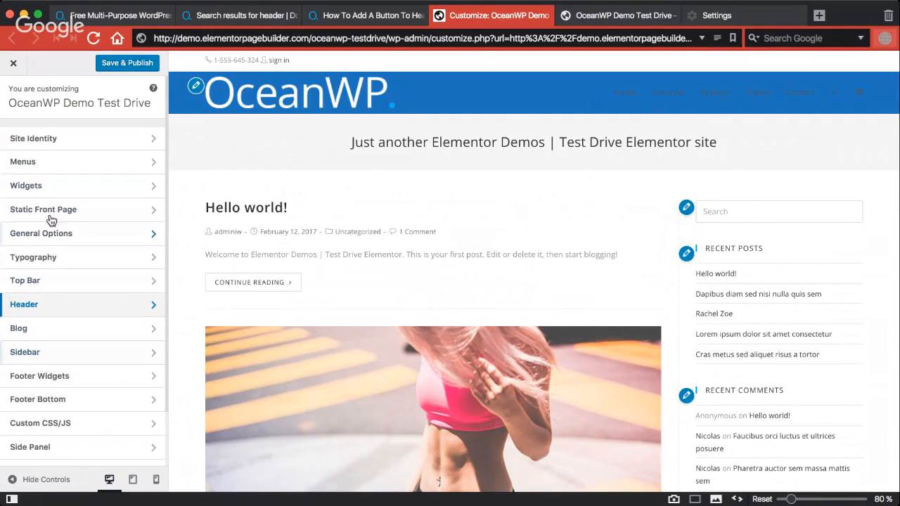
pyautogui.click(55, 170)
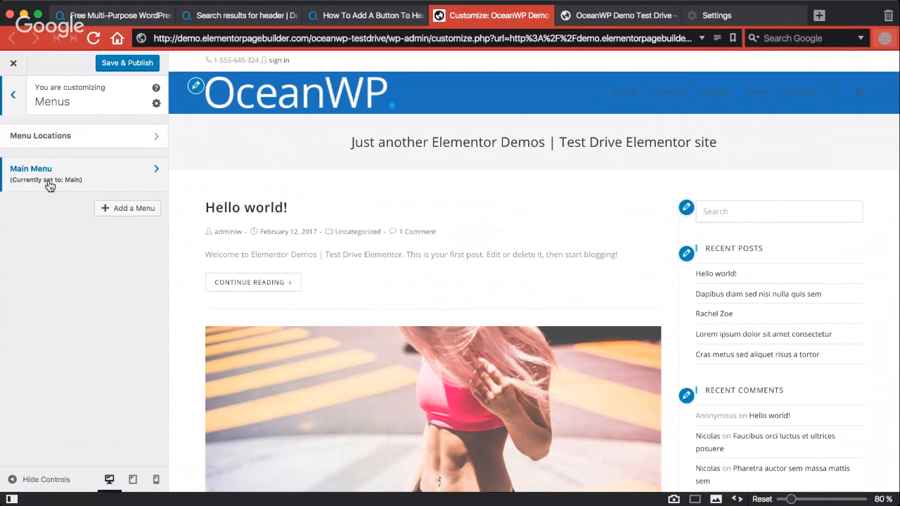
pyautogui.click(51, 175)
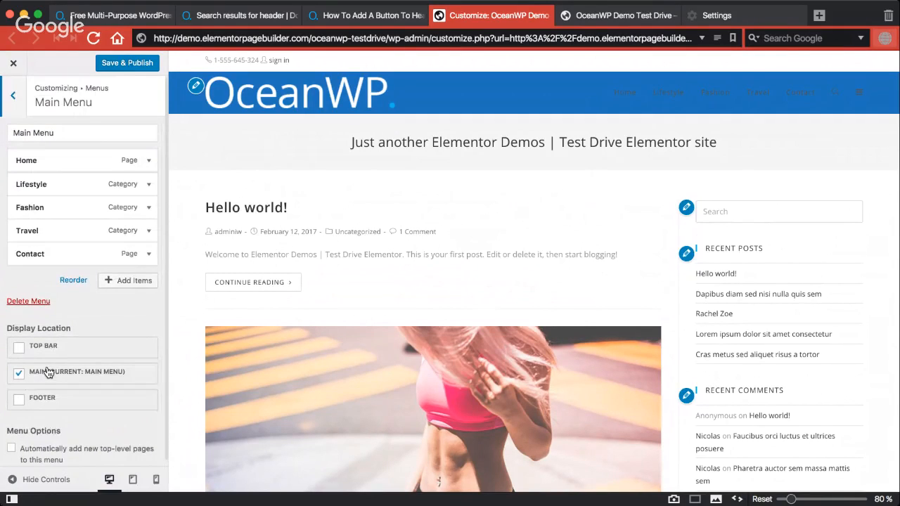
pyautogui.click(133, 282)
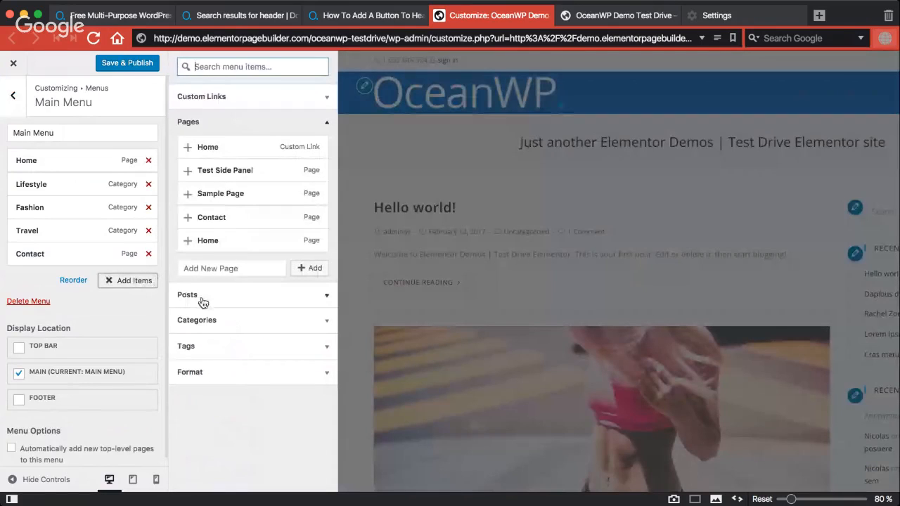
pyautogui.click(246, 195)
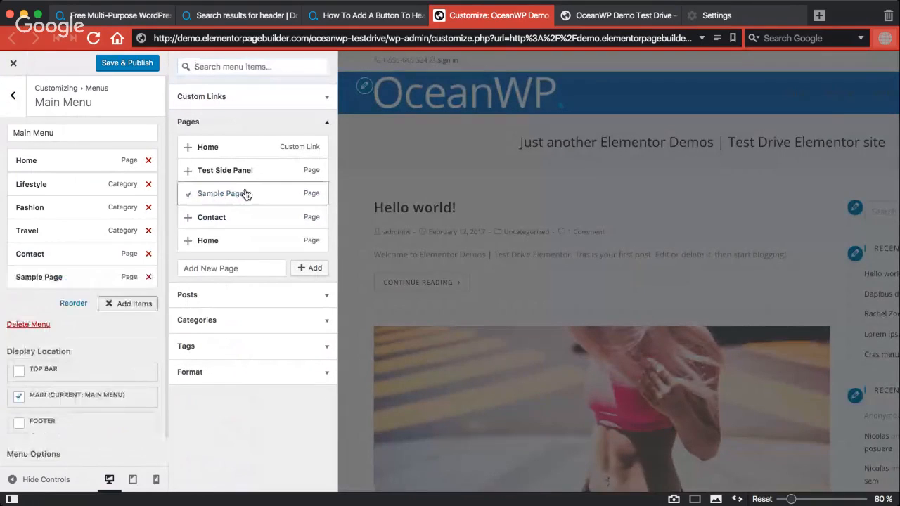
pyautogui.moveTo(22, 275); pyautogui.dragTo(58, 255)
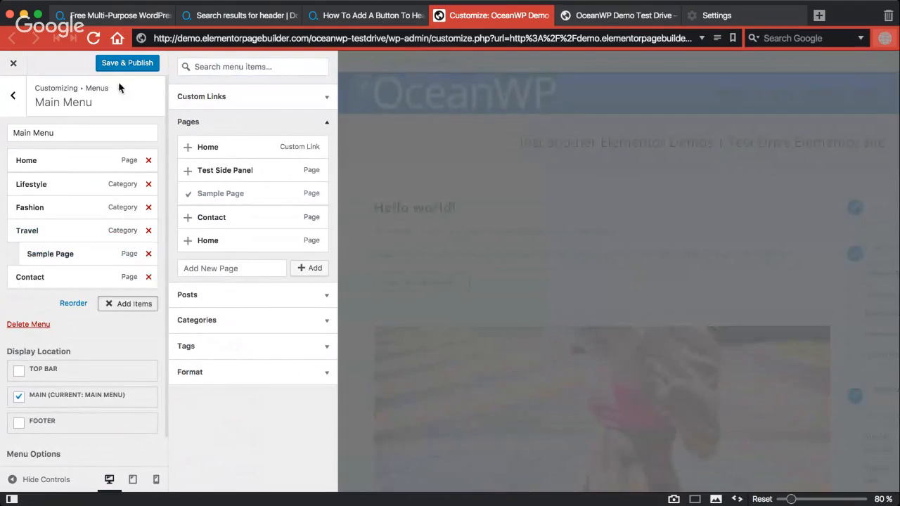
# Step: Look at the primary color settings under General Options and return to the main list of Customizer sections
pyautogui.click(13, 97)
pyautogui.click(14, 96)
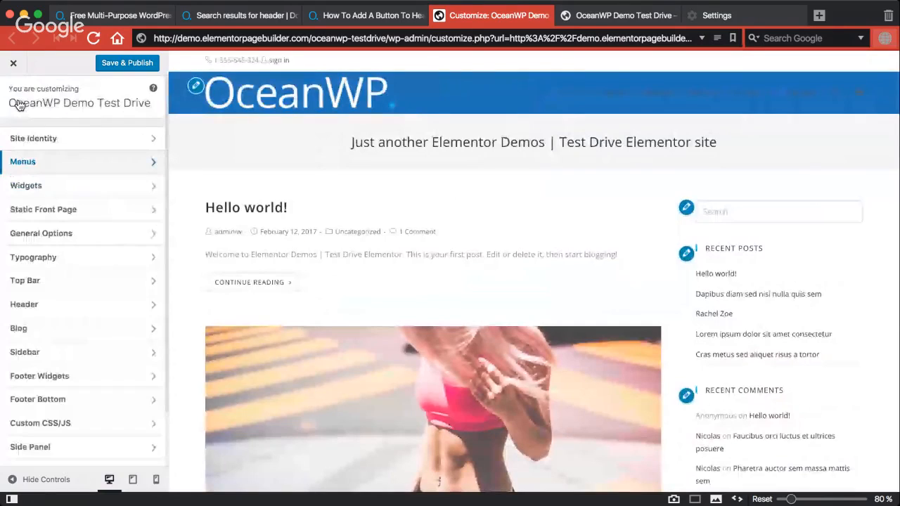
pyautogui.click(68, 234)
pyautogui.click(88, 144)
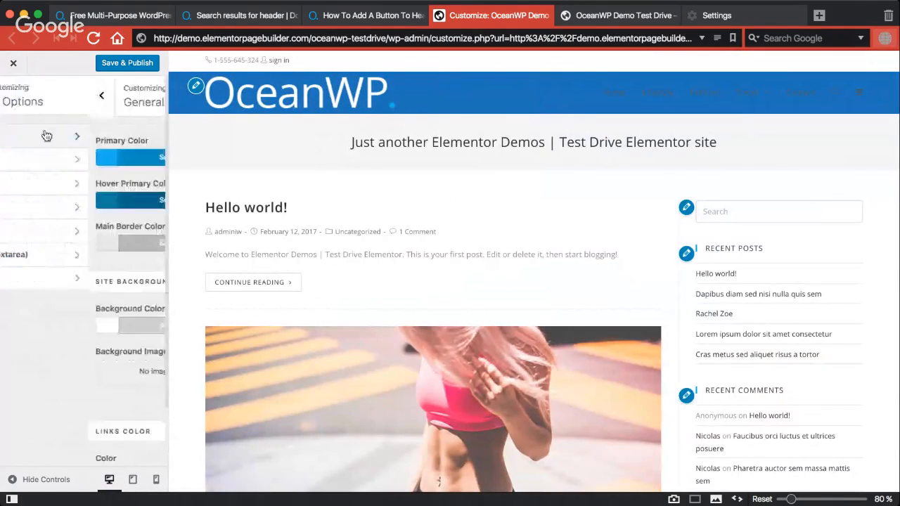
pyautogui.click(13, 94)
pyautogui.click(13, 95)
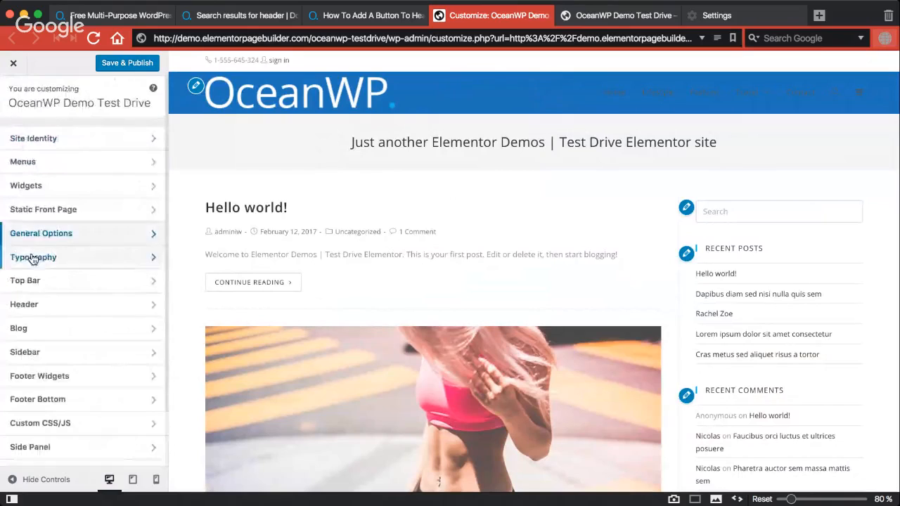
# Step: Open the header's menu settings and reveal the Travel submenu in the site preview
pyautogui.click(38, 305)
pyautogui.click(55, 183)
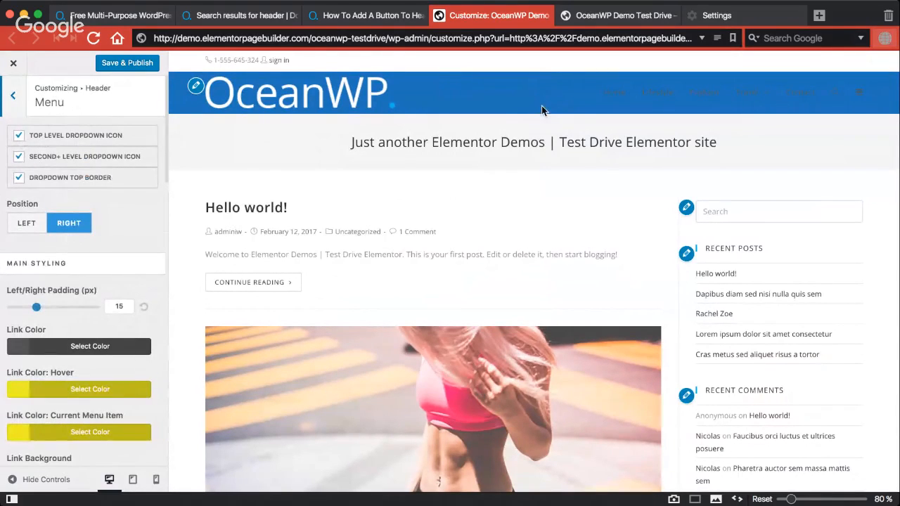
pyautogui.moveTo(766, 96)
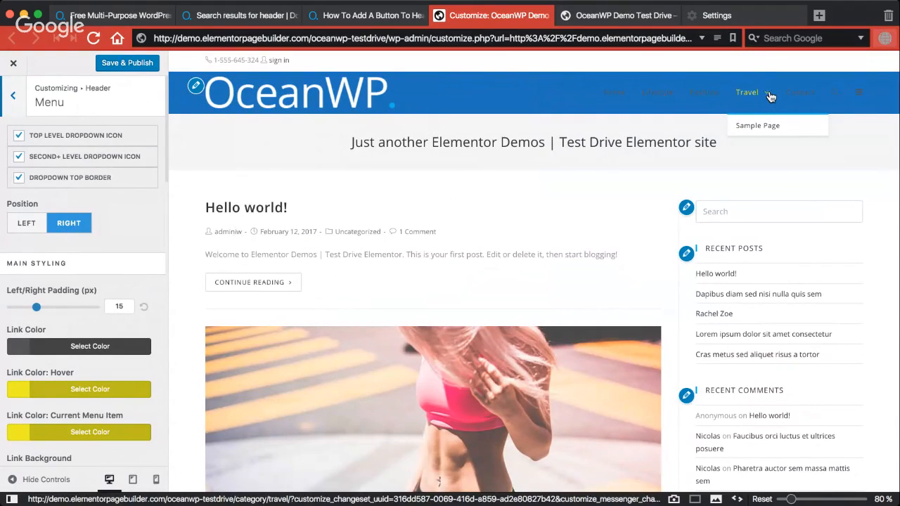
# Step: Try the menu without the top level dropdown icon and re-enable the icon
pyautogui.click(19, 136)
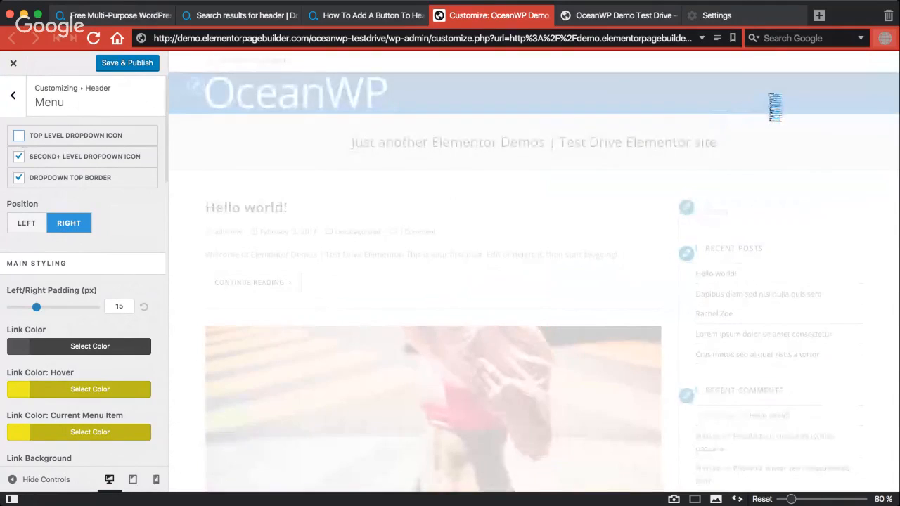
pyautogui.moveTo(770, 98)
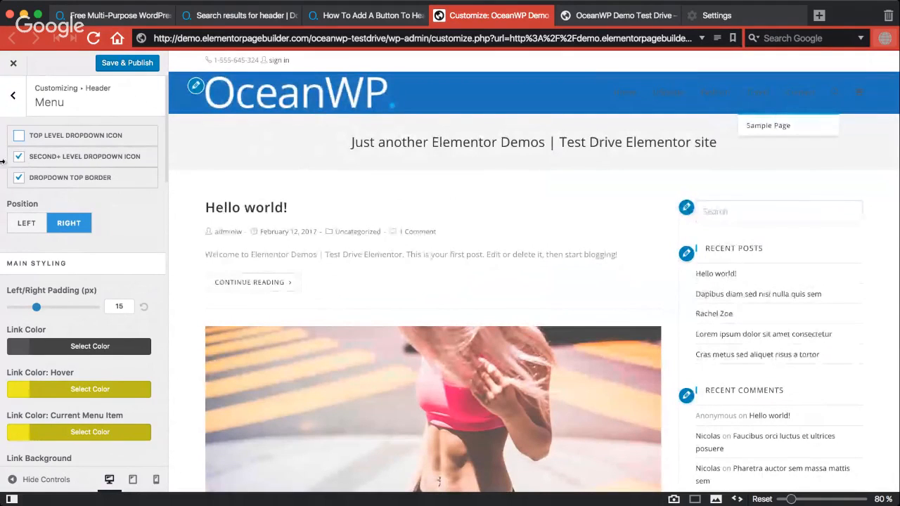
pyautogui.click(19, 137)
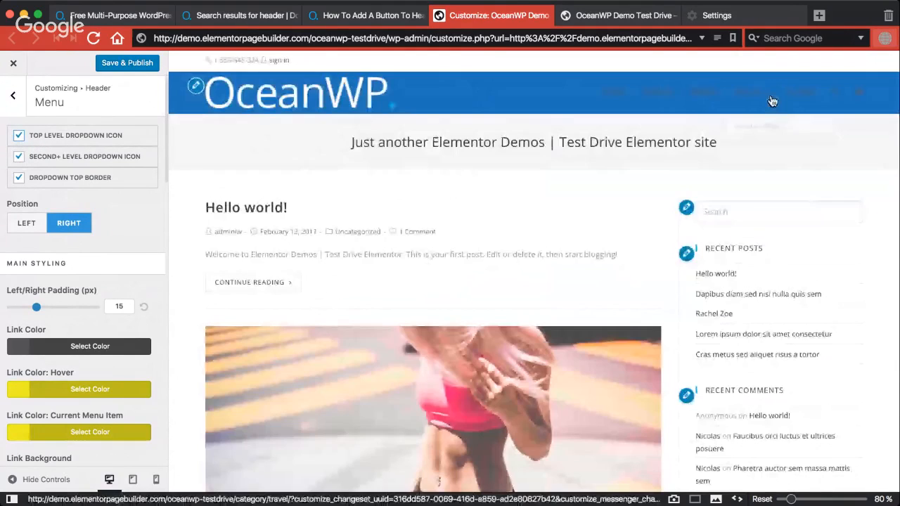
# Step: Re-enable the dropdown top border, try the left menu position and set the position back to right
pyautogui.moveTo(766, 97)
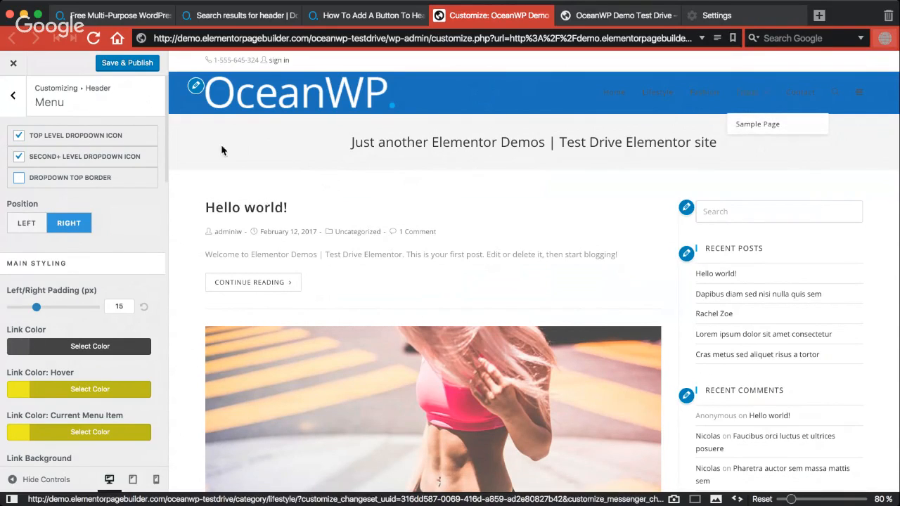
pyautogui.click(19, 177)
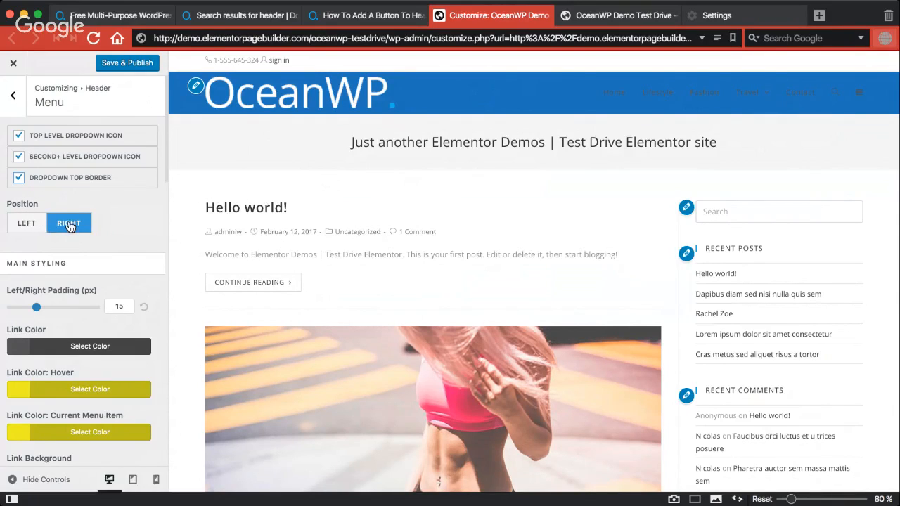
pyautogui.click(32, 227)
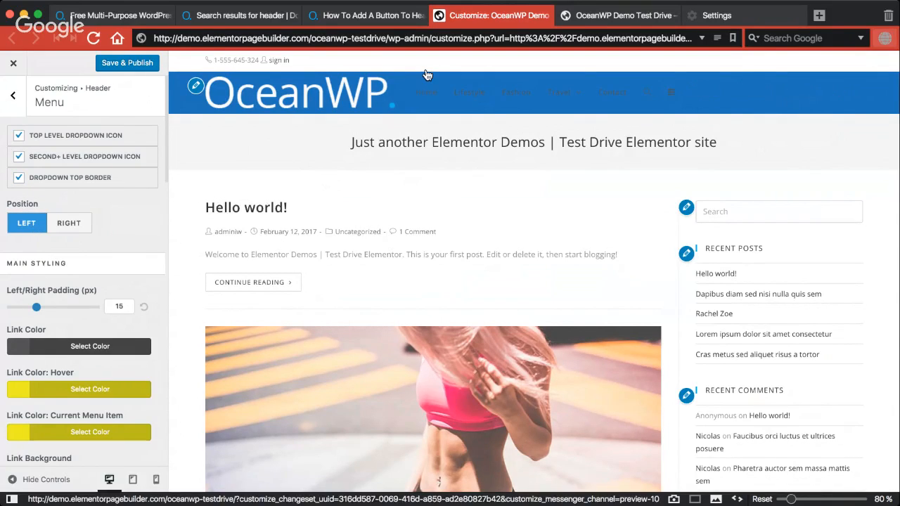
pyautogui.click(72, 223)
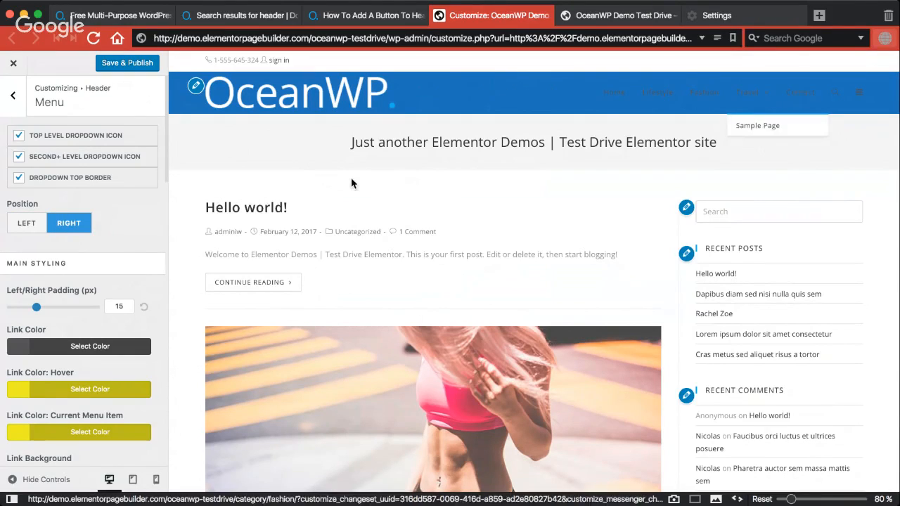
# Step: Try a left/right padding of 19 px for the main menu and set it back to 15 px
pyautogui.scroll(-5, 51, 276)
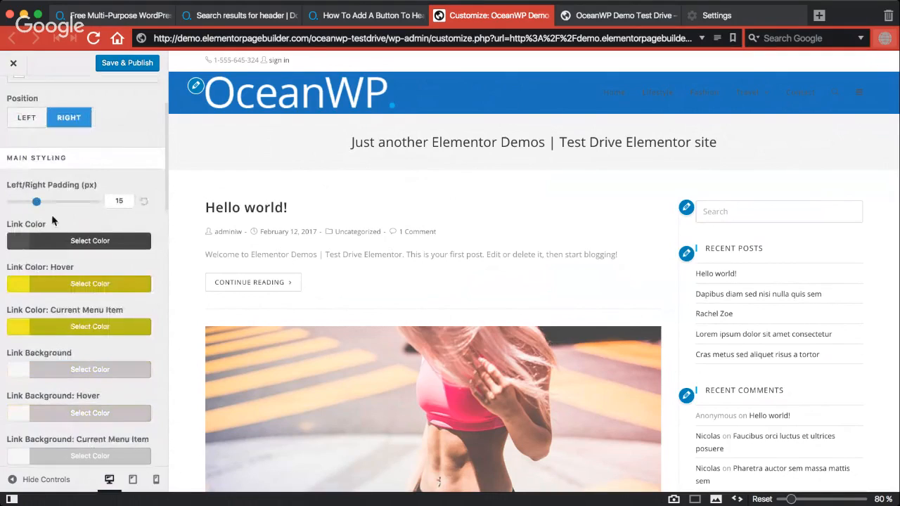
pyautogui.scroll(1, 47, 232)
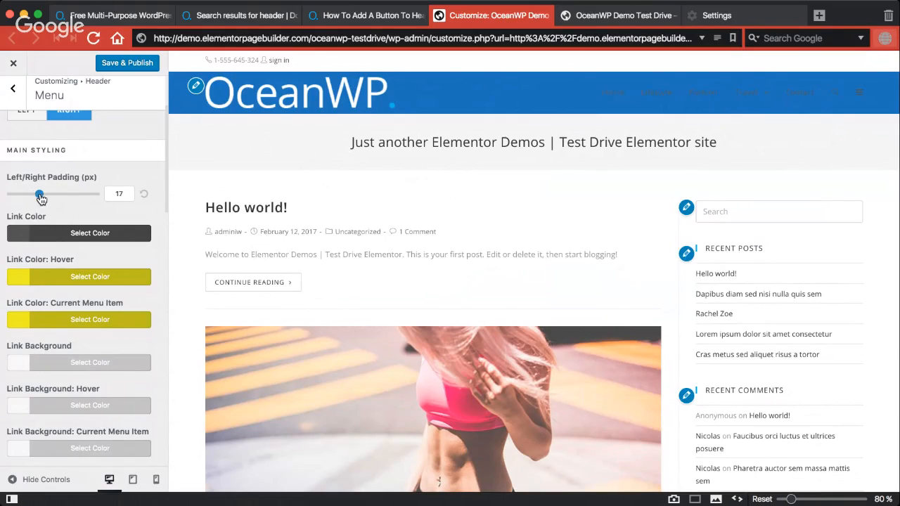
pyautogui.moveTo(40, 197); pyautogui.dragTo(44, 197)
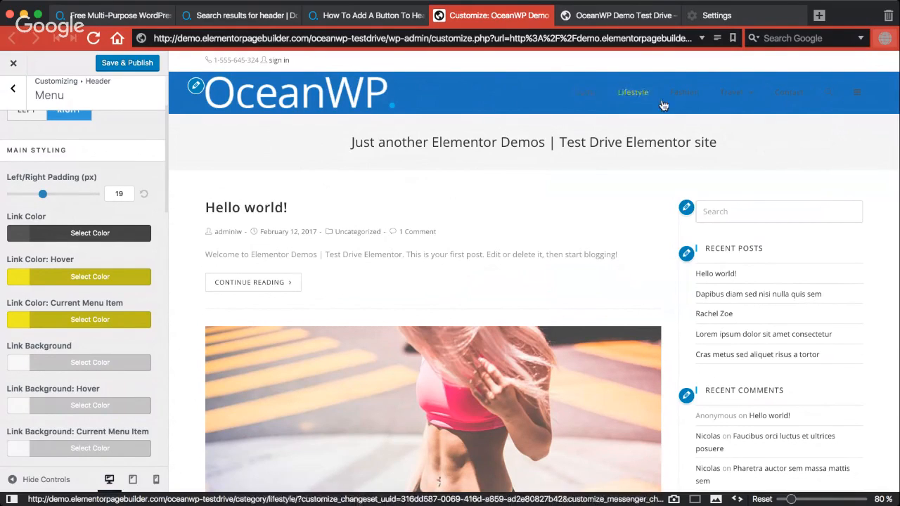
pyautogui.moveTo(43, 194)
pyautogui.mouseDown()
pyautogui.moveTo(60, 194)
pyautogui.moveTo(20, 193)
pyautogui.moveTo(28, 194)
pyautogui.mouseUp()
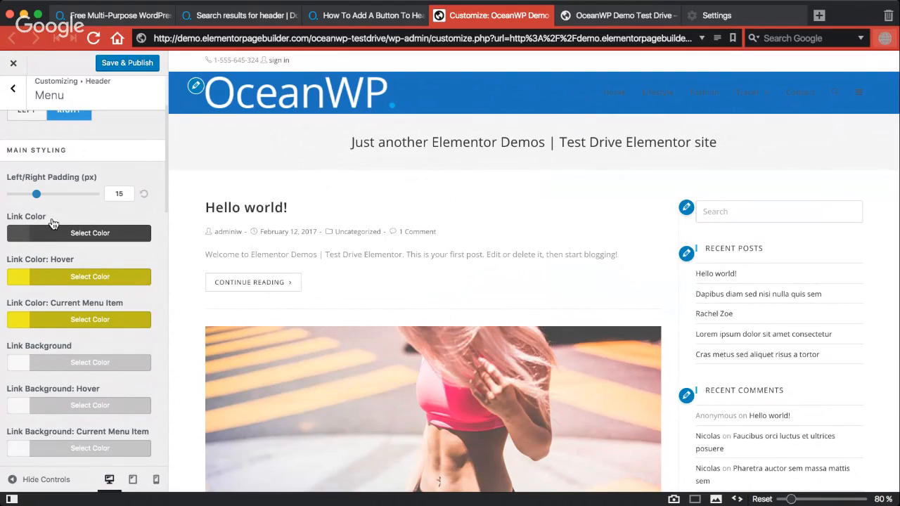
# Step: Try the red #dd3333 as the main menu's link color and restore the default color
pyautogui.click(40, 236)
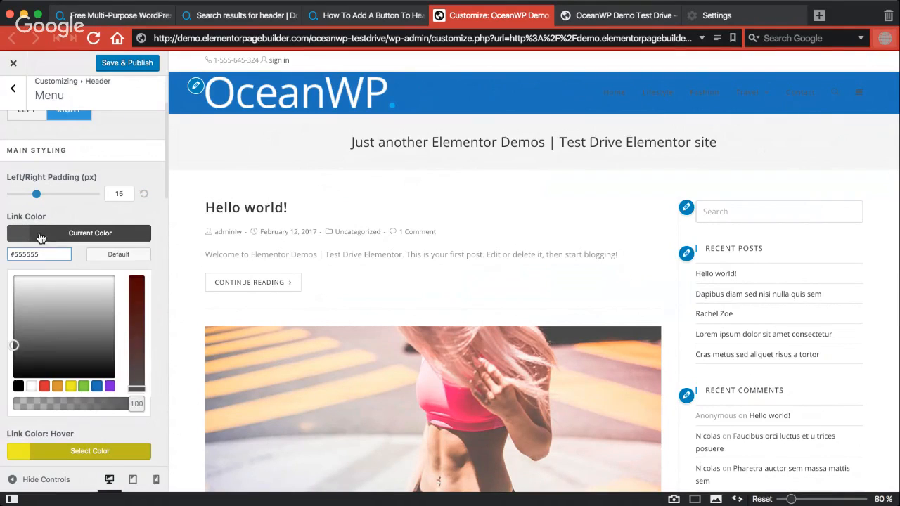
pyautogui.click(45, 387)
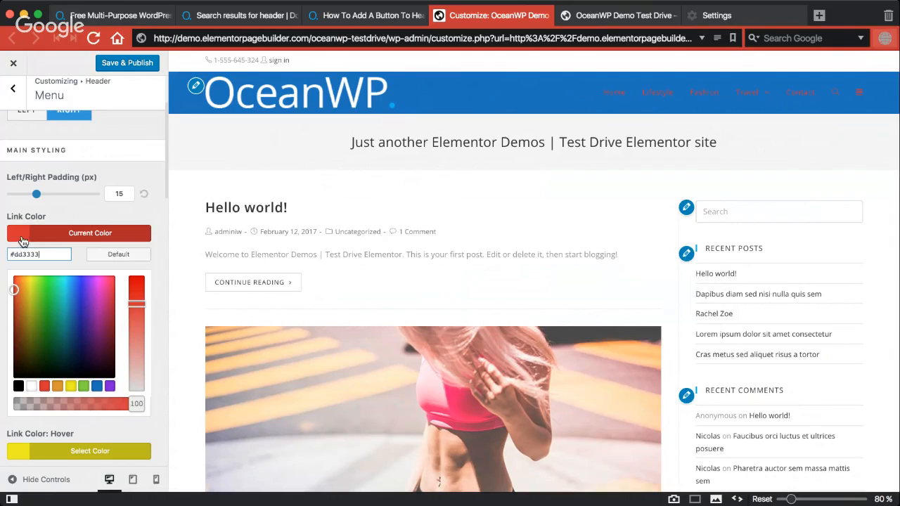
pyautogui.click(133, 256)
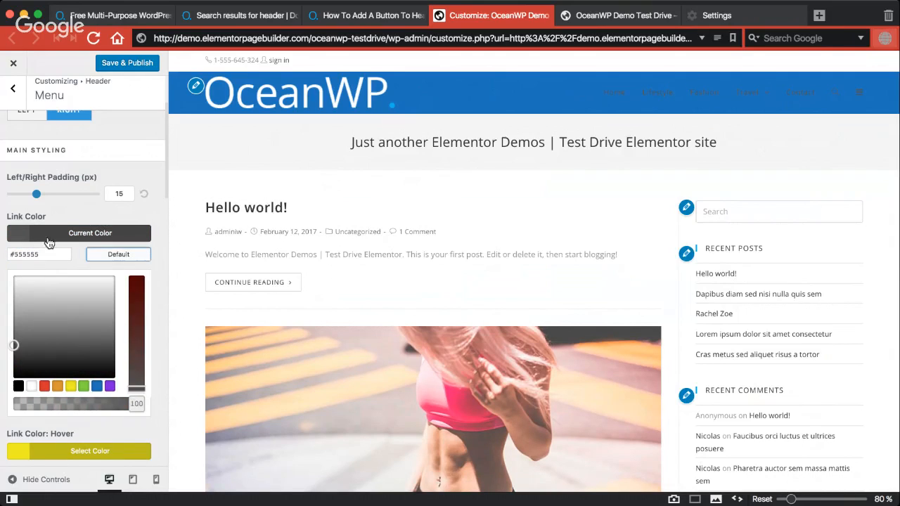
pyautogui.click(48, 241)
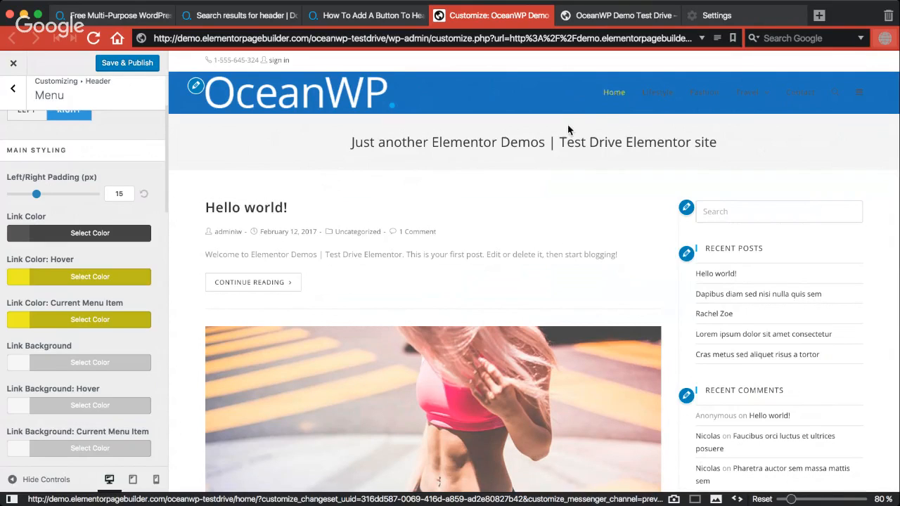
# Step: Try the red #dd3333 as the main menu's link background and clear the color
pyautogui.click(31, 363)
pyautogui.scroll(-3, 31, 367)
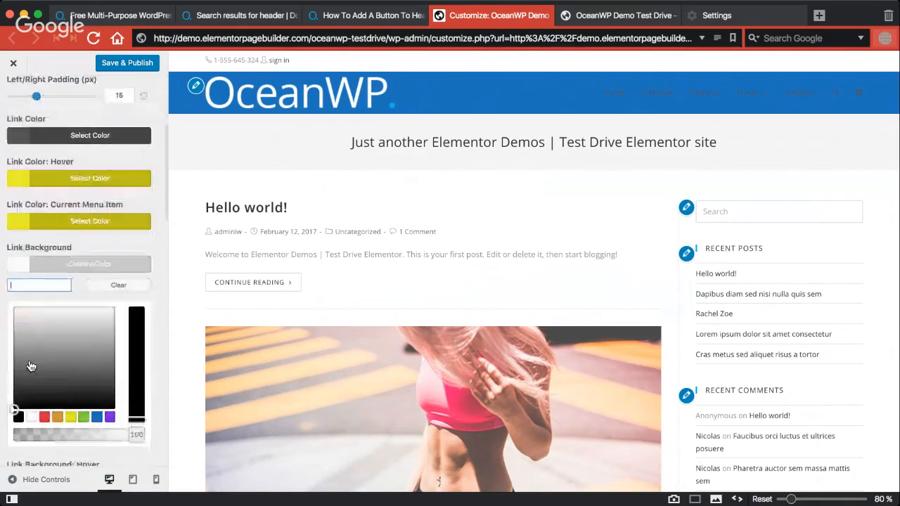
pyautogui.click(44, 406)
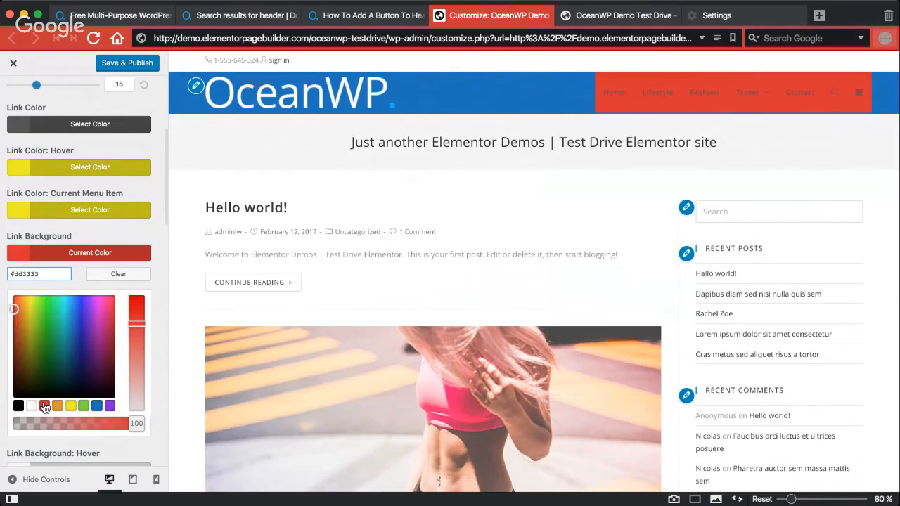
pyautogui.click(72, 255)
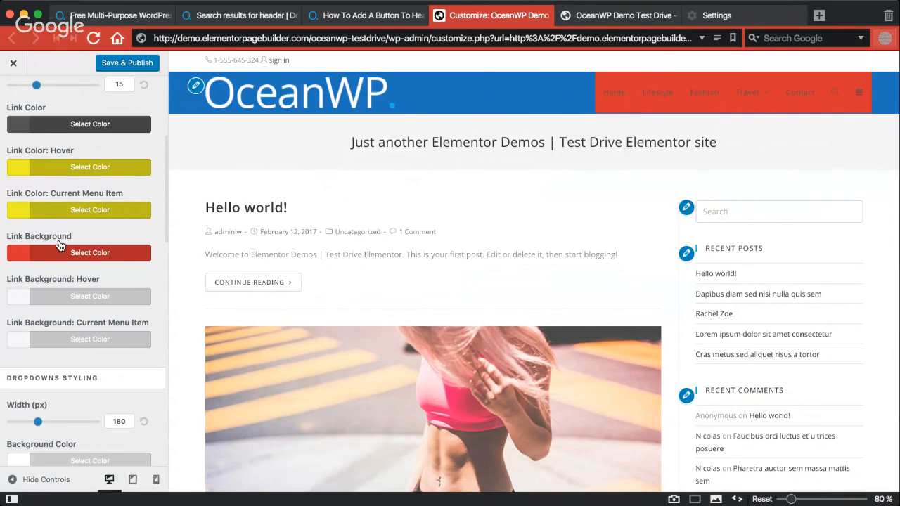
pyautogui.click(28, 258)
pyautogui.click(115, 275)
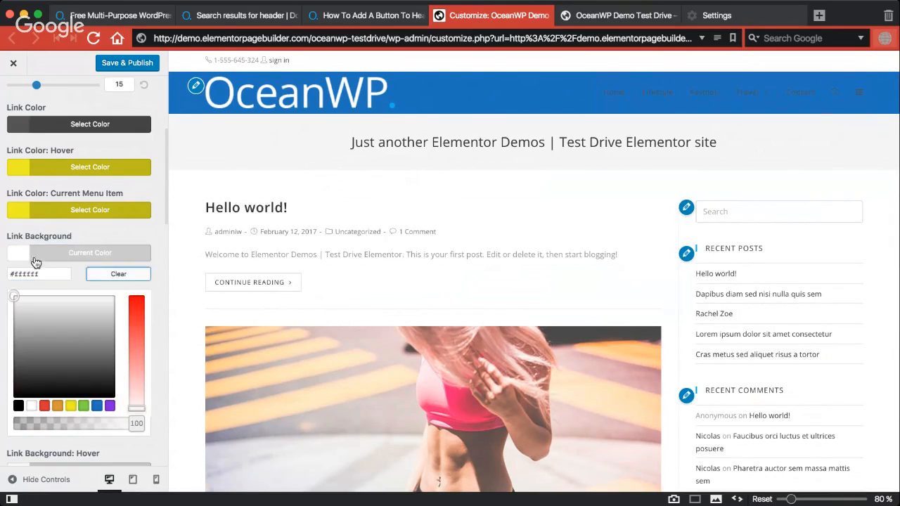
pyautogui.click(26, 257)
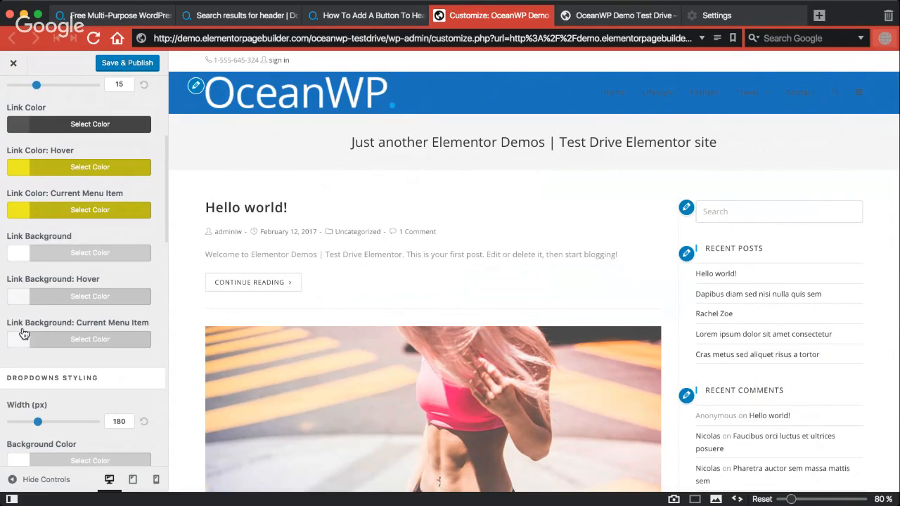
# Step: Set the menu dropdown width to 310 px in the dropdowns styling
pyautogui.scroll(-3, 36, 288)
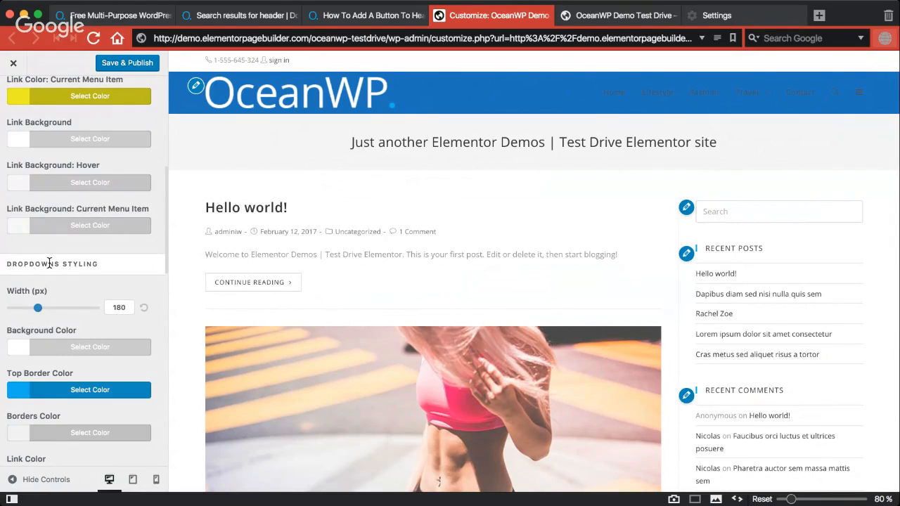
pyautogui.scroll(-2, 50, 263)
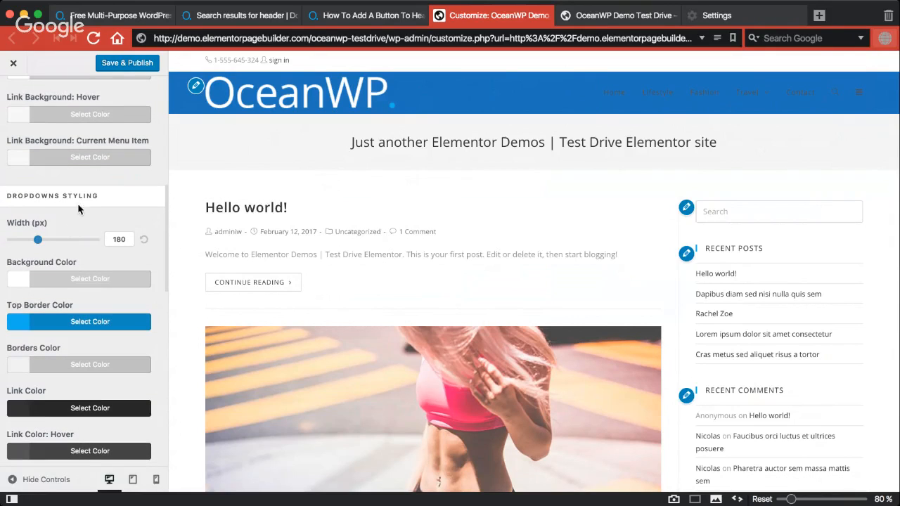
pyautogui.scroll(-1, 89, 221)
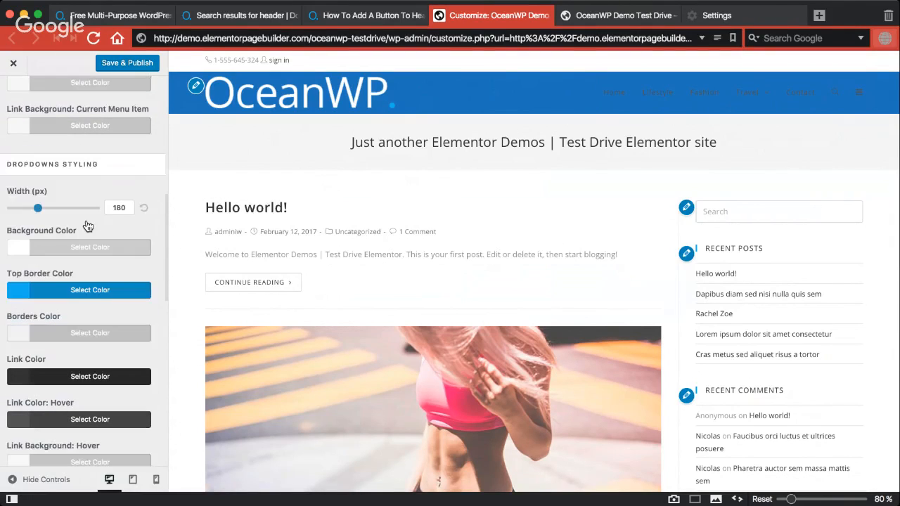
pyautogui.moveTo(767, 87)
pyautogui.moveTo(39, 210); pyautogui.dragTo(62, 213)
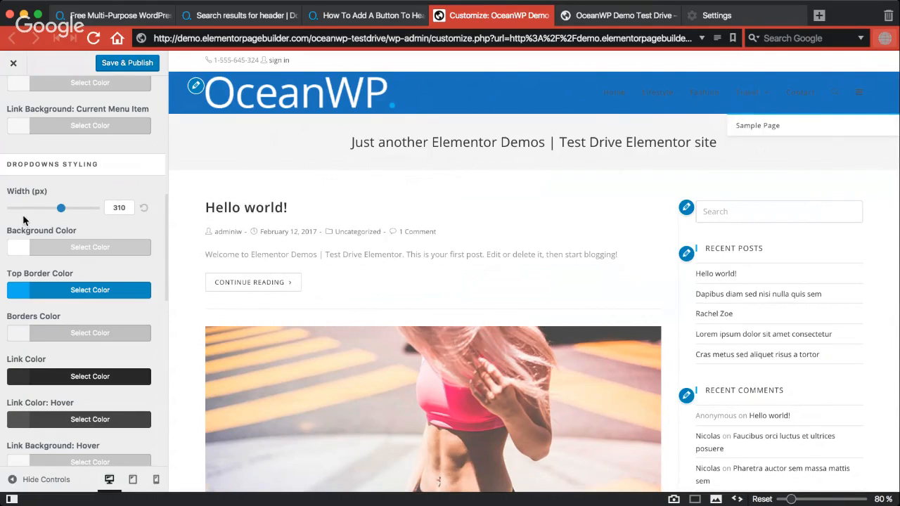
# Step: Set the dropdown background color to the blue #1e73be and check it on the Travel submenu
pyautogui.click(50, 251)
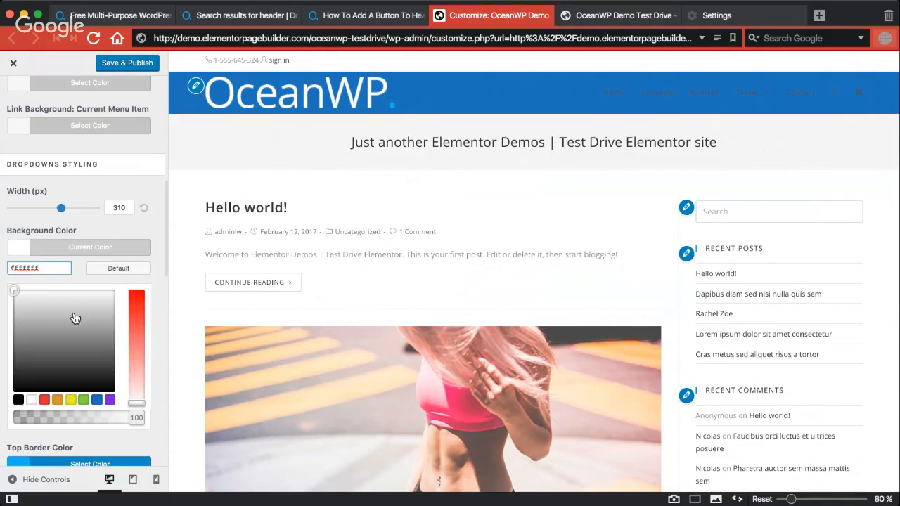
pyautogui.click(97, 400)
pyautogui.moveTo(751, 91)
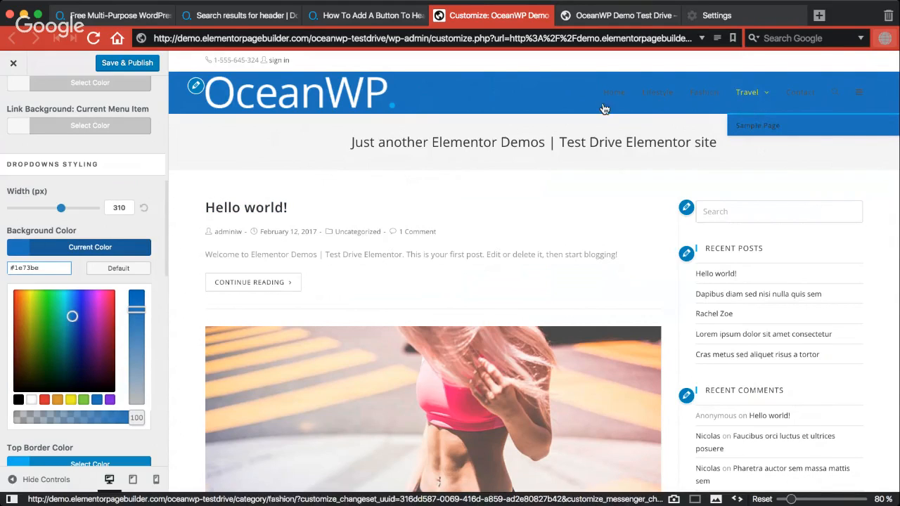
pyautogui.click(23, 252)
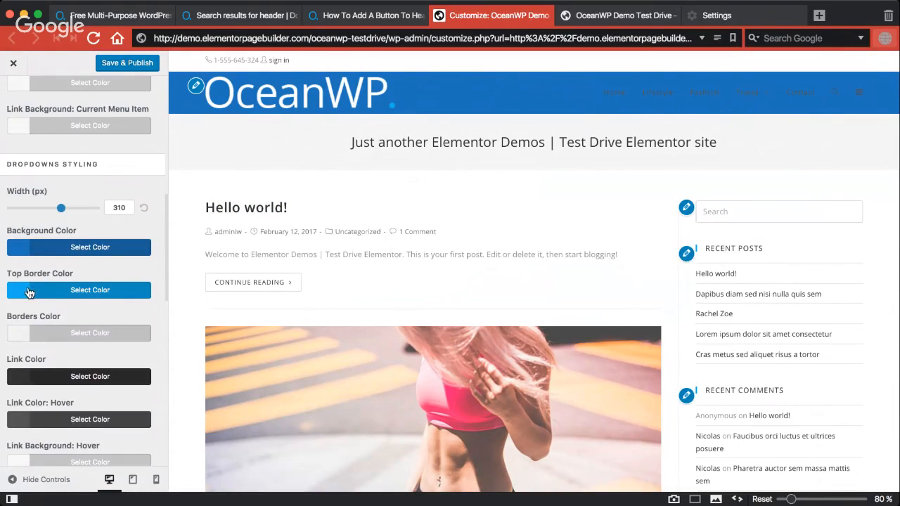
# Step: Examine the dropdown top border, borders and link color options, the Travel submenu preview and the search icon style choices
pyautogui.click(31, 293)
pyautogui.click(32, 293)
pyautogui.scroll(10, 88, 176)
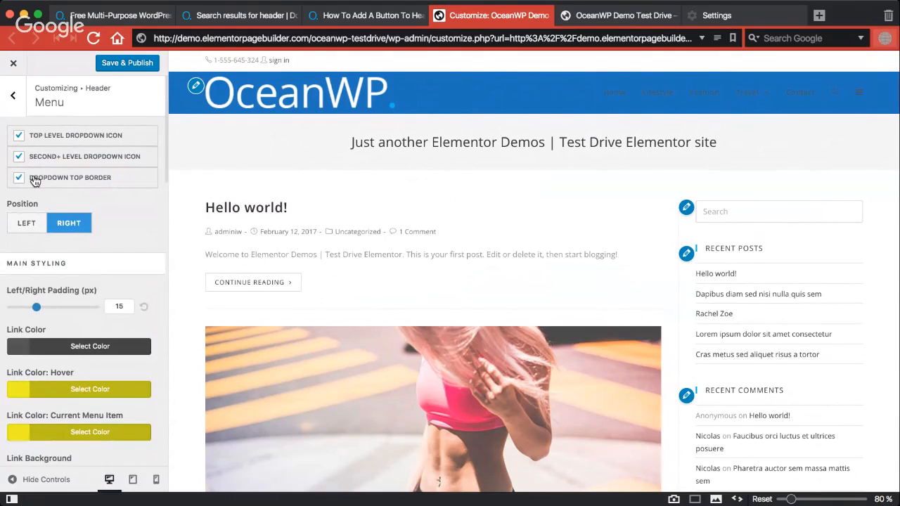
pyautogui.scroll(-5, 61, 210)
pyautogui.moveTo(748, 90)
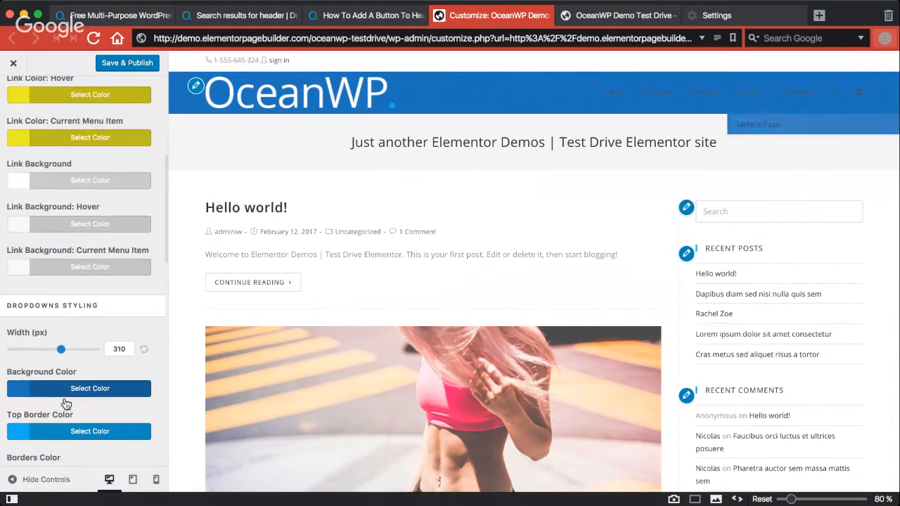
pyautogui.scroll(-5, 65, 400)
pyautogui.scroll(1, 65, 402)
pyautogui.scroll(-1, 65, 402)
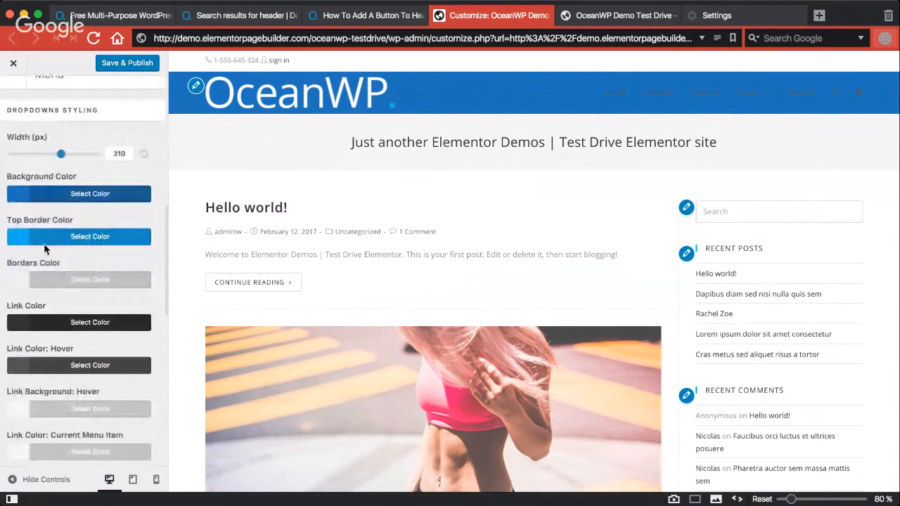
pyautogui.scroll(-2, 40, 289)
pyautogui.scroll(-3, 70, 328)
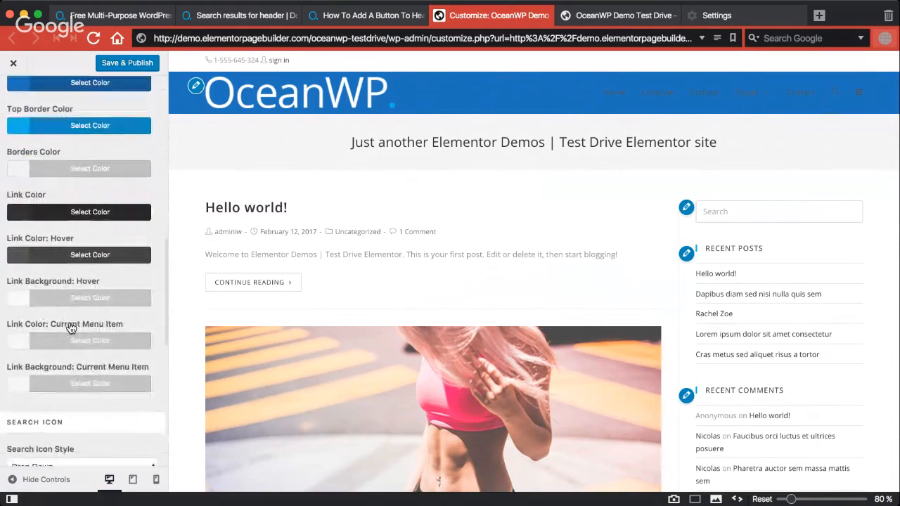
pyautogui.scroll(-3, 70, 328)
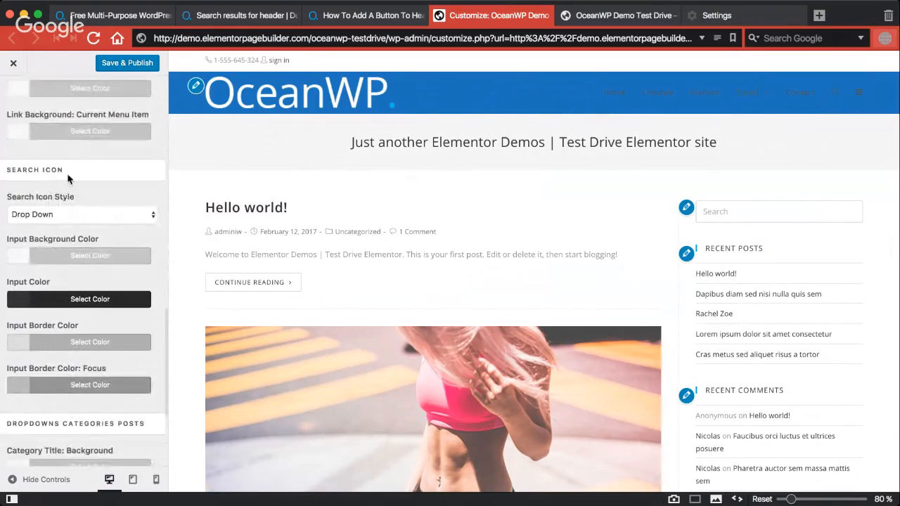
pyautogui.click(59, 213)
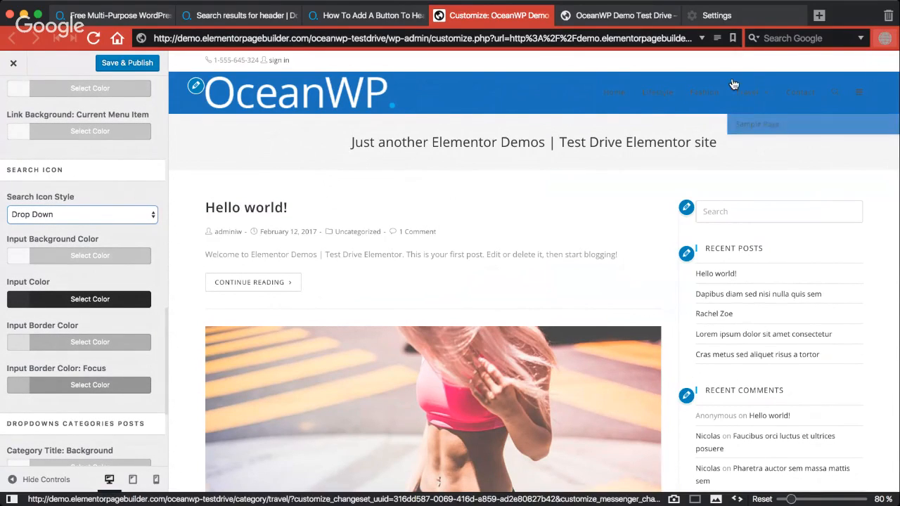
# Step: Check the drop-down search in the header, try the Header Replace search icon style and test it with the text "ssdsds"
pyautogui.click(835, 96)
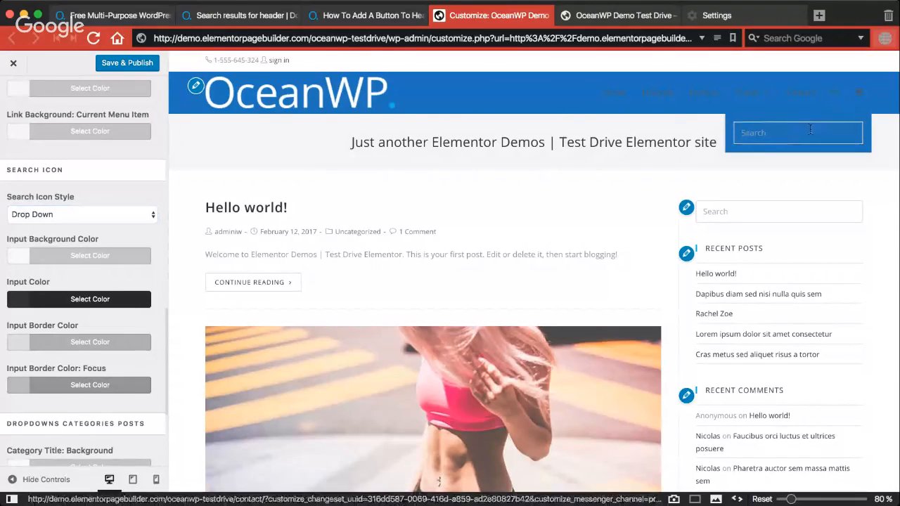
pyautogui.click(88, 215)
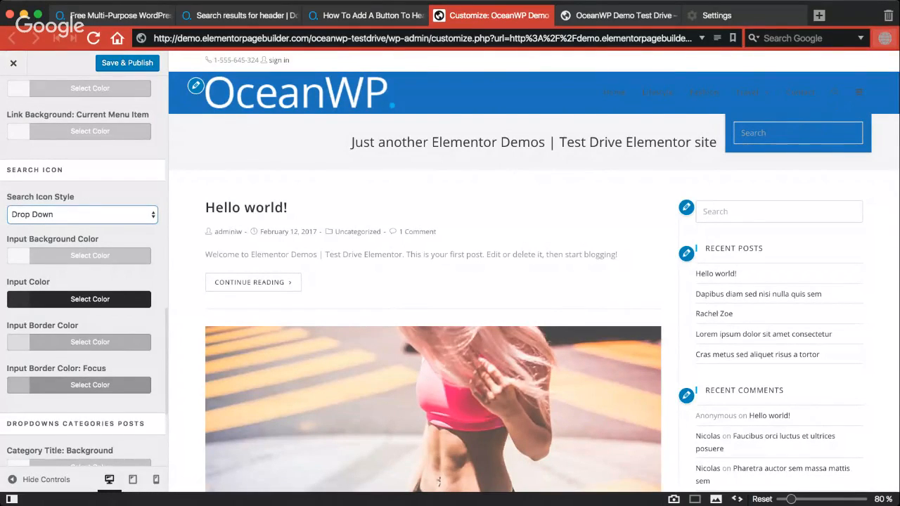
pyautogui.click(50, 201)
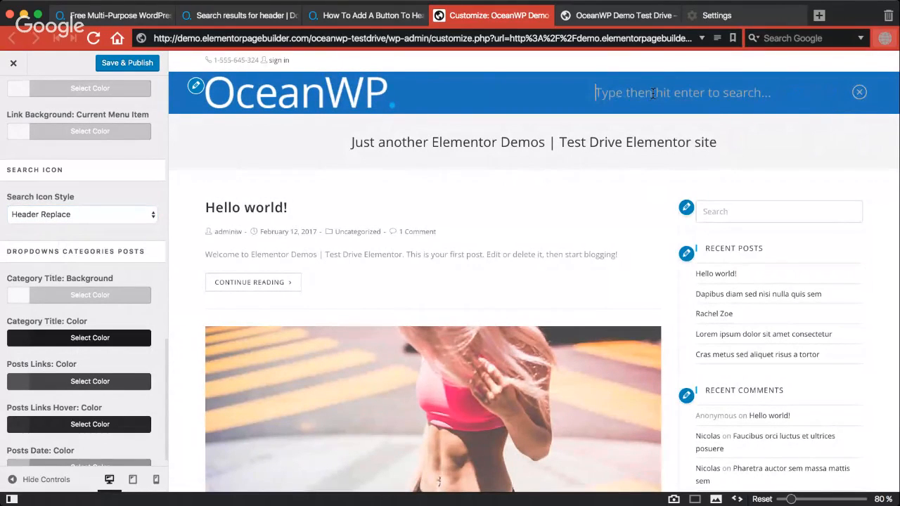
pyautogui.write('ssdsds')
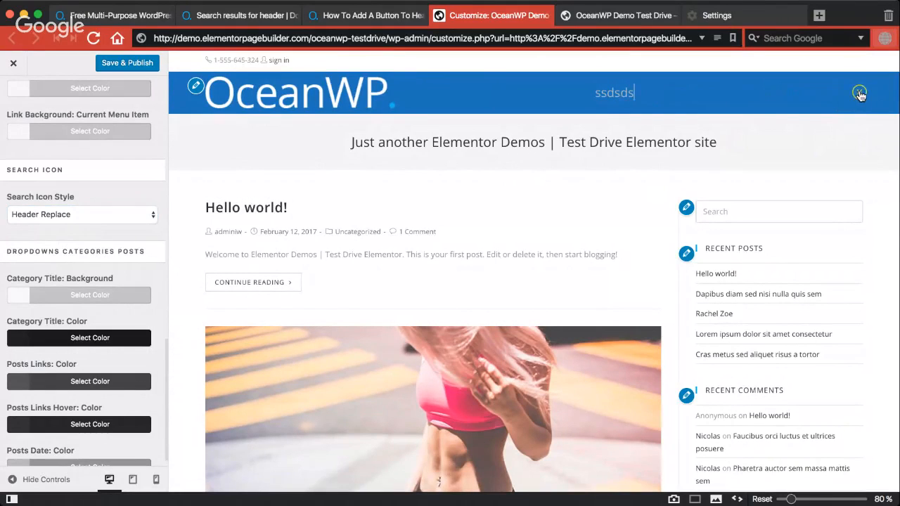
pyautogui.click(859, 95)
# Step: Try the Overlay search icon style and test its search field with the text "DASDSDSD"
pyautogui.click(150, 214)
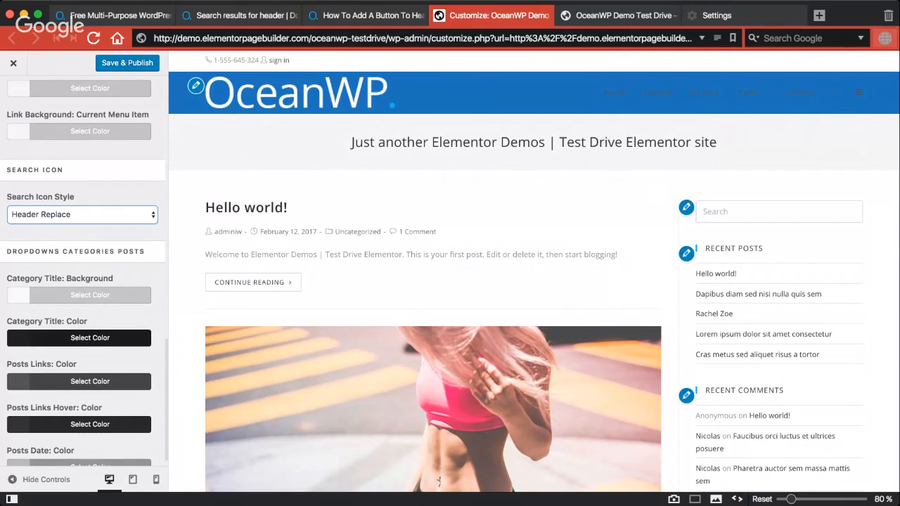
pyautogui.click(57, 226)
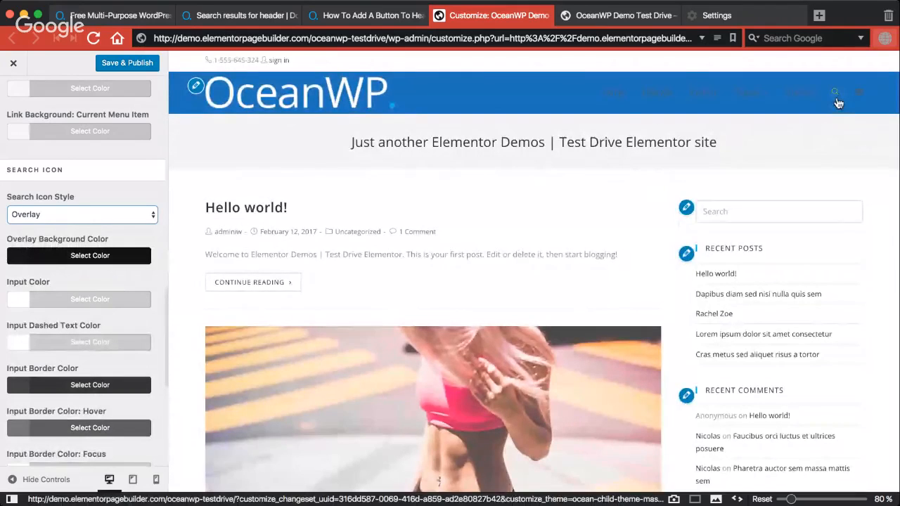
pyautogui.click(836, 99)
pyautogui.write('DASDSDSD')
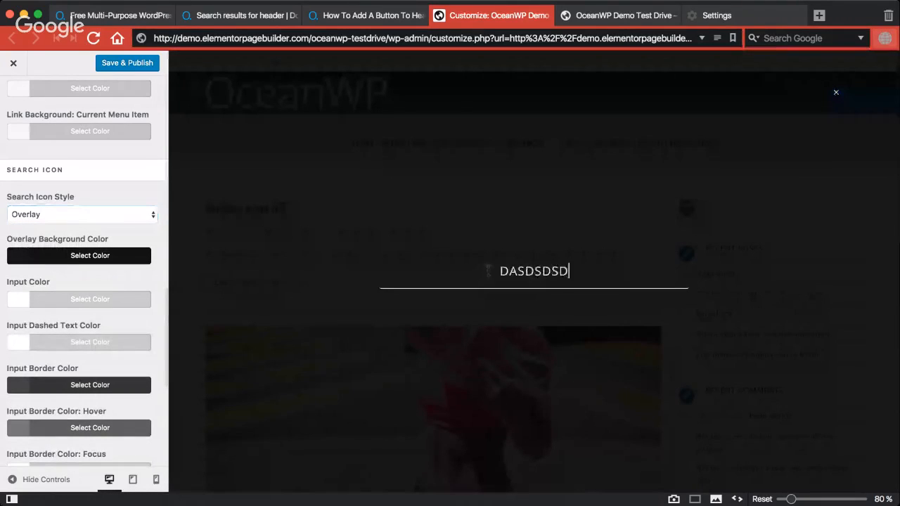
pyautogui.click(837, 91)
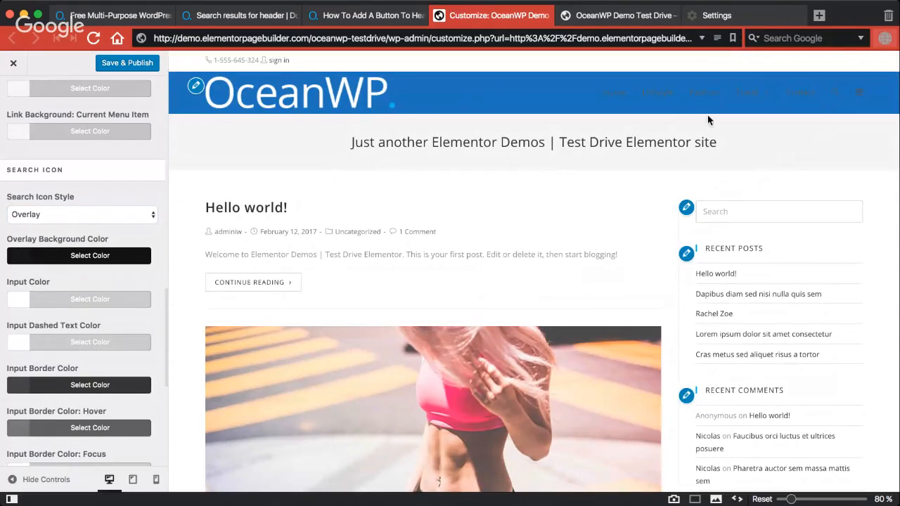
# Step: Examine the search icon style choices, the overlay search color options and the color options for dropdowns categories posts
pyautogui.click(88, 213)
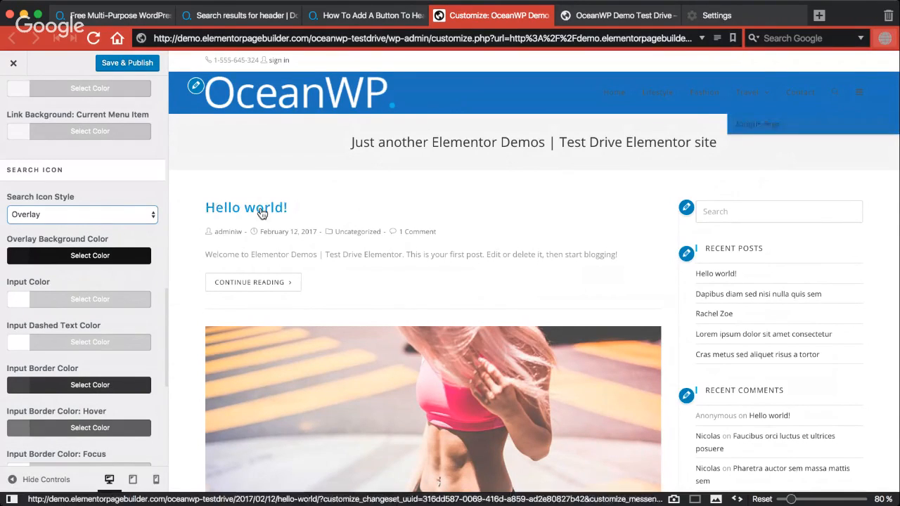
pyautogui.scroll(-3, 74, 351)
pyautogui.scroll(-3, 73, 355)
pyautogui.scroll(3, 72, 354)
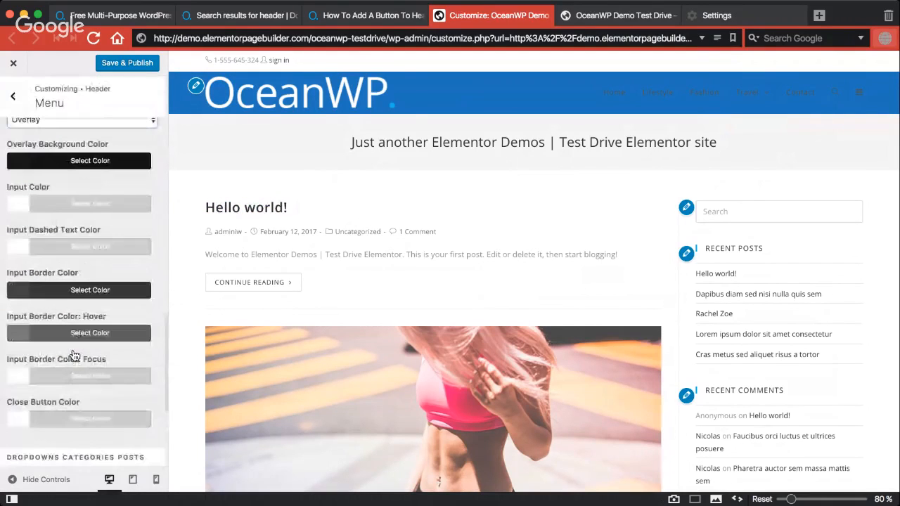
pyautogui.scroll(-3, 76, 178)
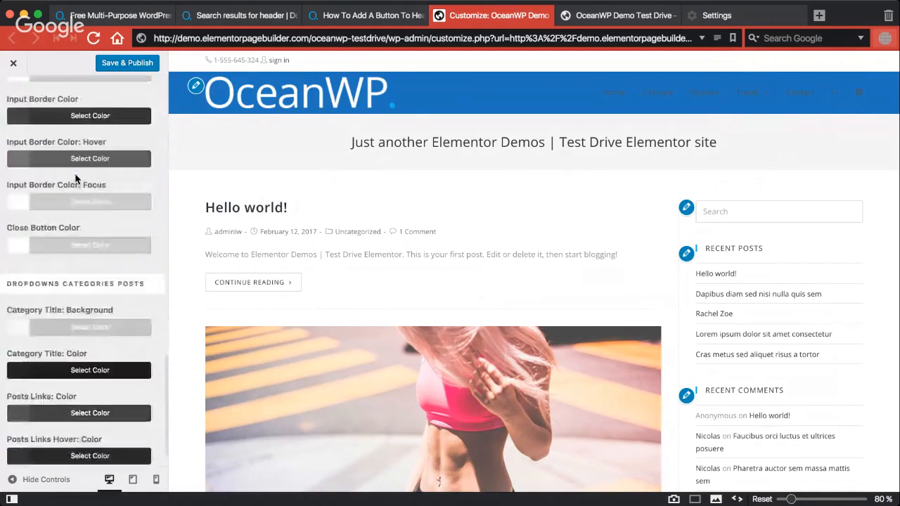
pyautogui.scroll(3, 76, 179)
pyautogui.scroll(-2, 76, 179)
pyautogui.scroll(-3, 74, 179)
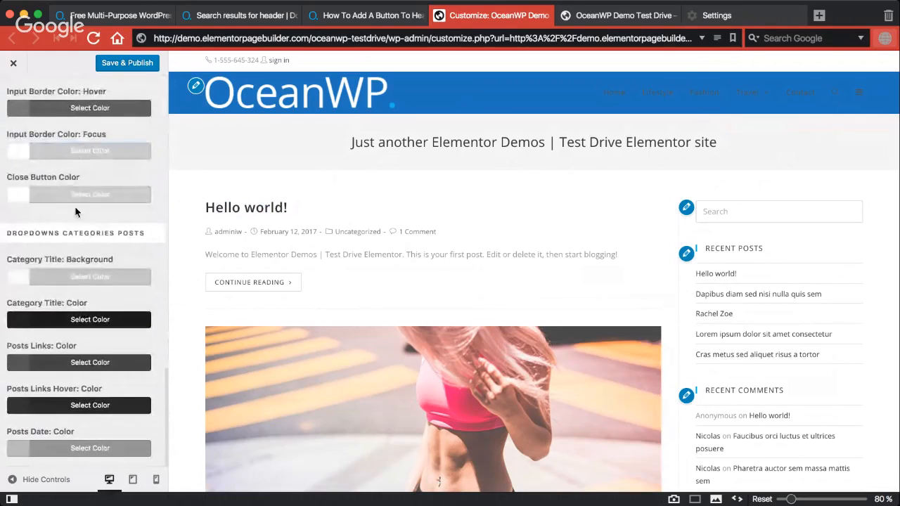
pyautogui.scroll(4, 74, 209)
pyautogui.scroll(1, 78, 166)
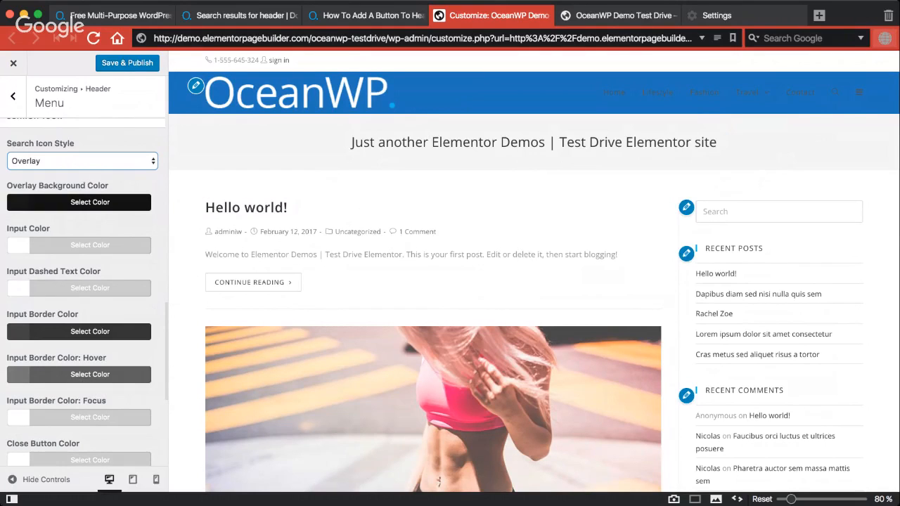
# Step: Set the search icon style to Disabled and look back over the menu's dropdown styling options
pyautogui.click(101, 197)
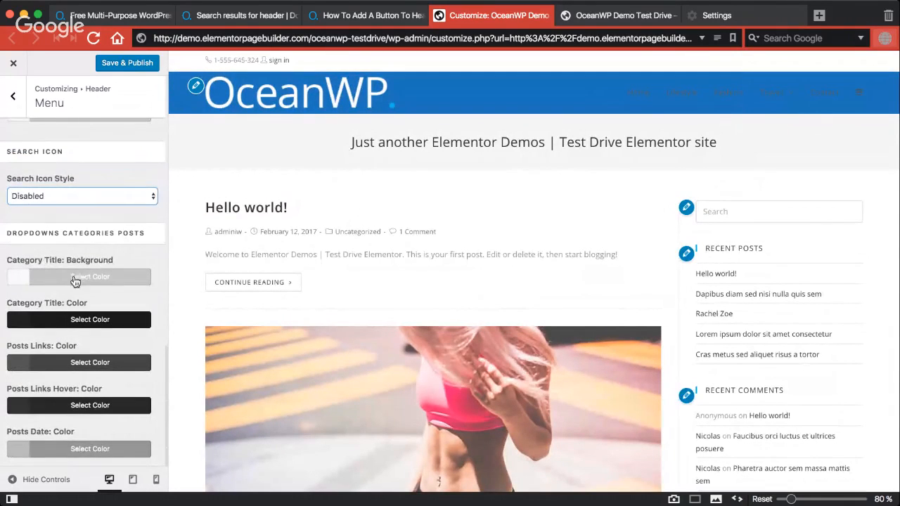
pyautogui.scroll(2, 75, 281)
pyautogui.scroll(-2, 81, 302)
pyautogui.scroll(5, 85, 329)
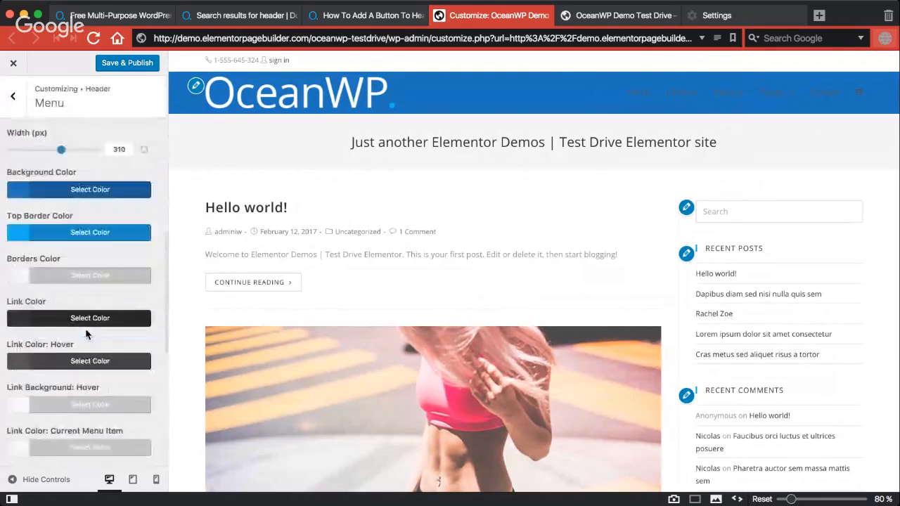
pyautogui.scroll(10, 85, 328)
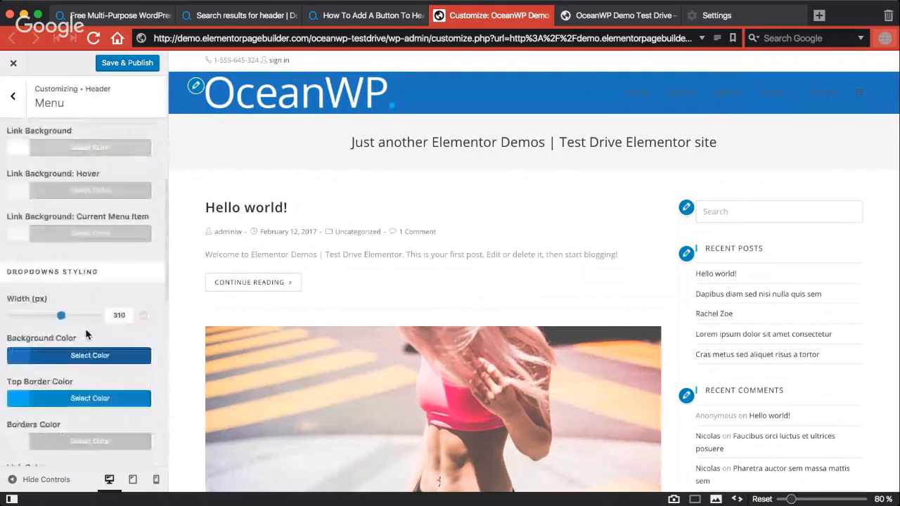
# Step: Enable the header's Menu Social and set the Twitter, Facebook and Google Plus links to "#"
pyautogui.click(13, 95)
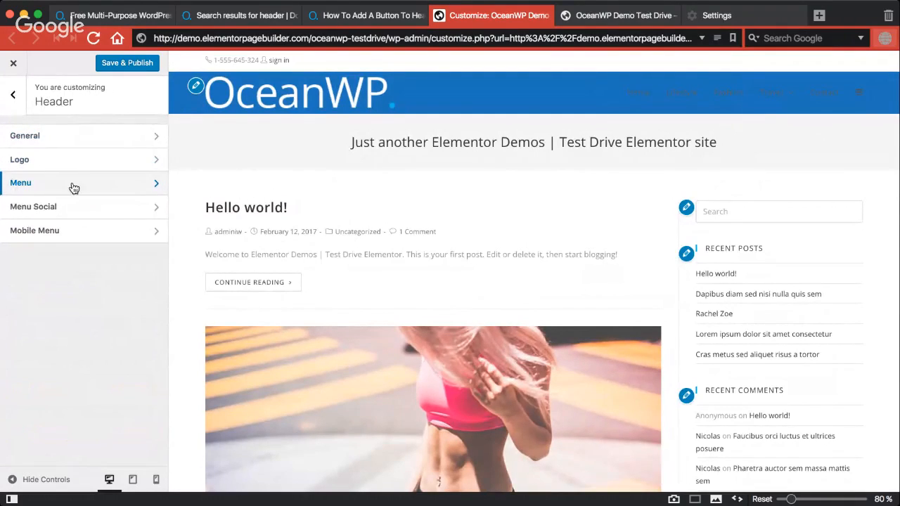
pyautogui.click(96, 215)
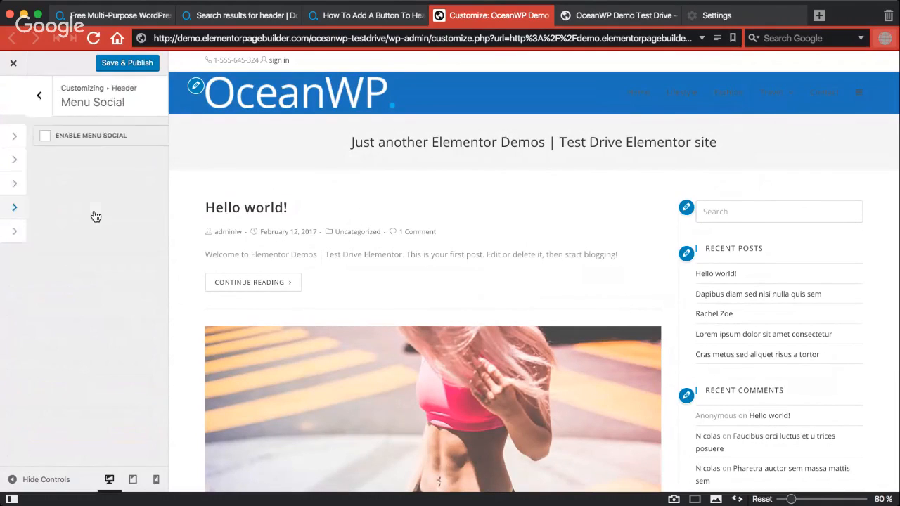
pyautogui.click(47, 137)
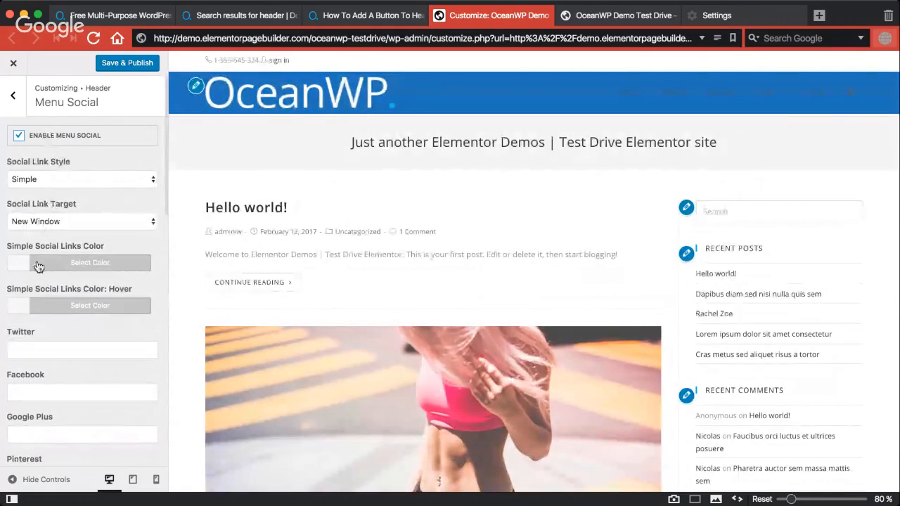
pyautogui.click(39, 350)
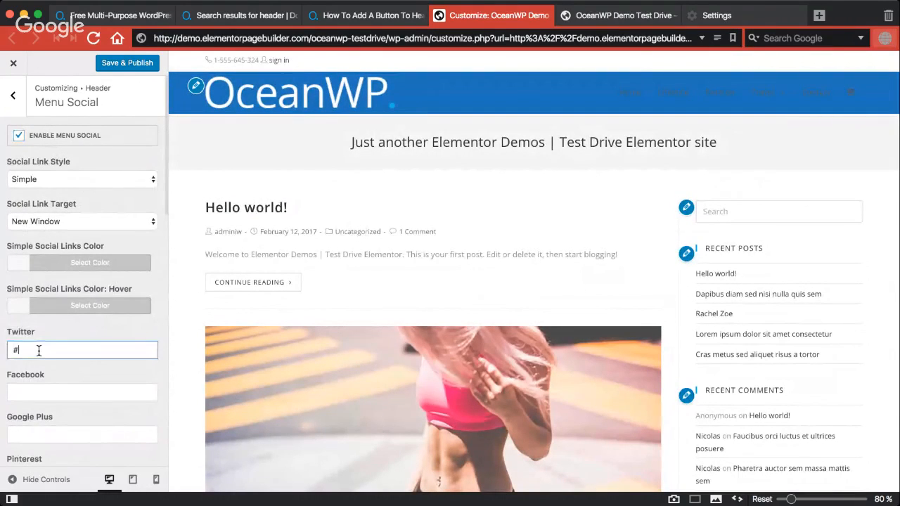
pyautogui.press('Tab')
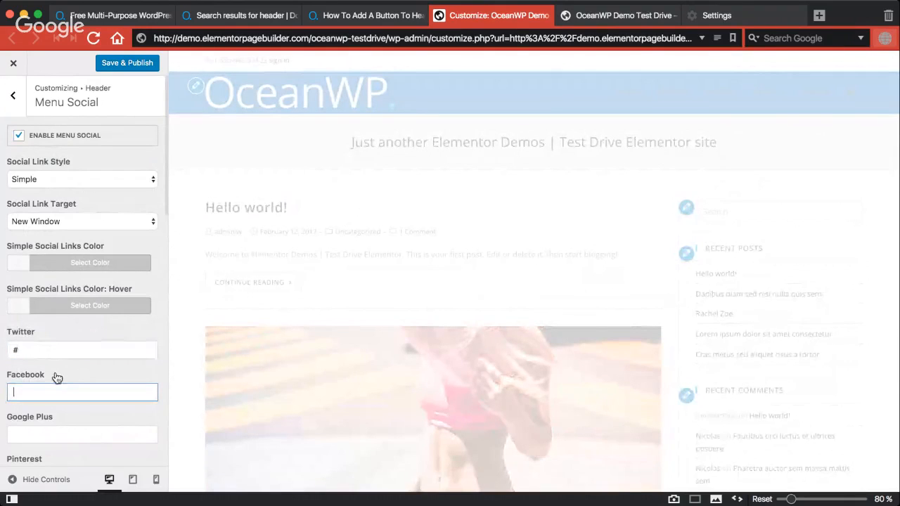
pyautogui.write('#')
pyautogui.press('Tab')
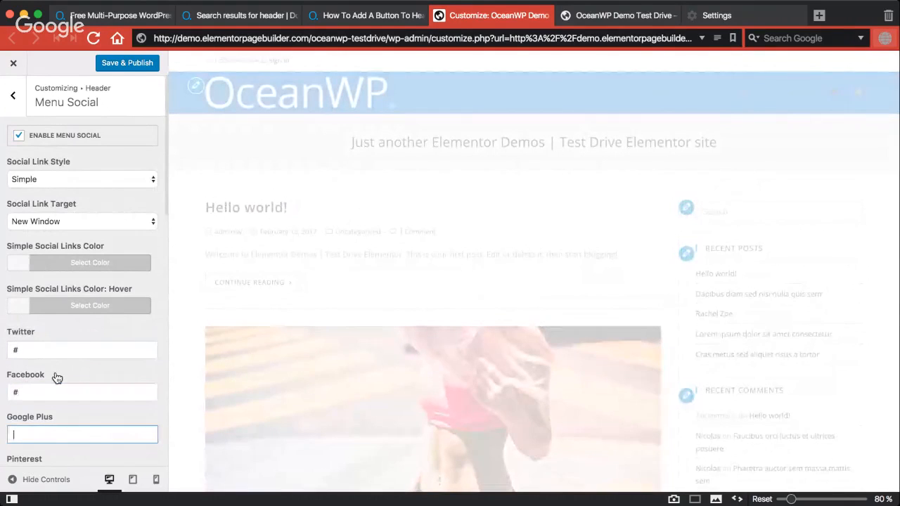
pyautogui.write('#')
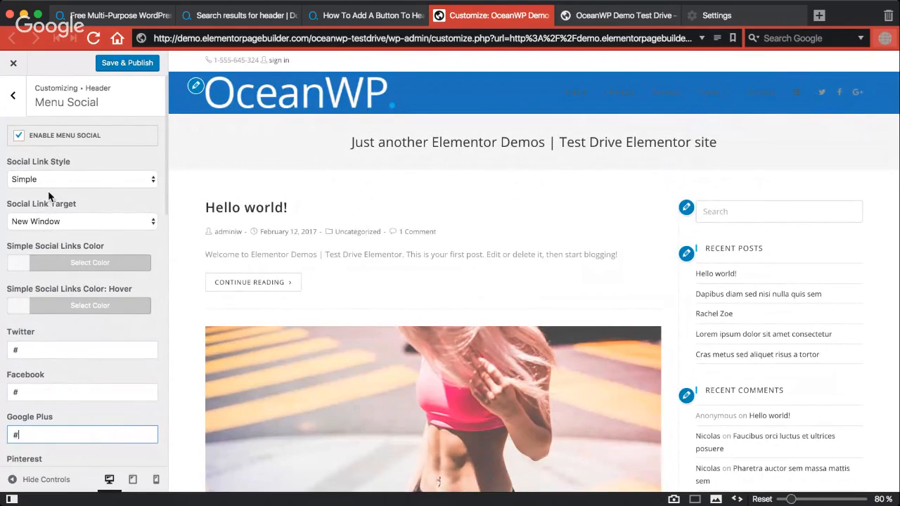
# Step: Try the Colored and Minimal social link styles and set the style to Dark
pyautogui.click(83, 179)
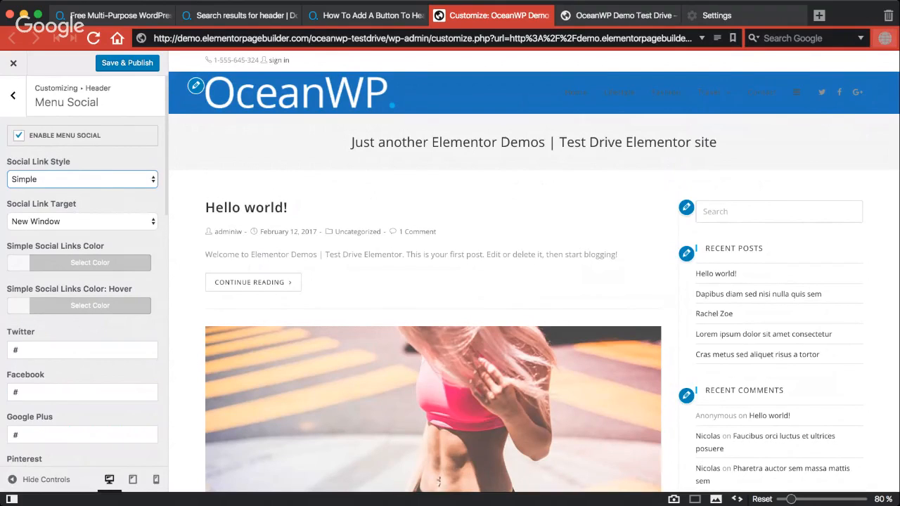
pyautogui.click(67, 192)
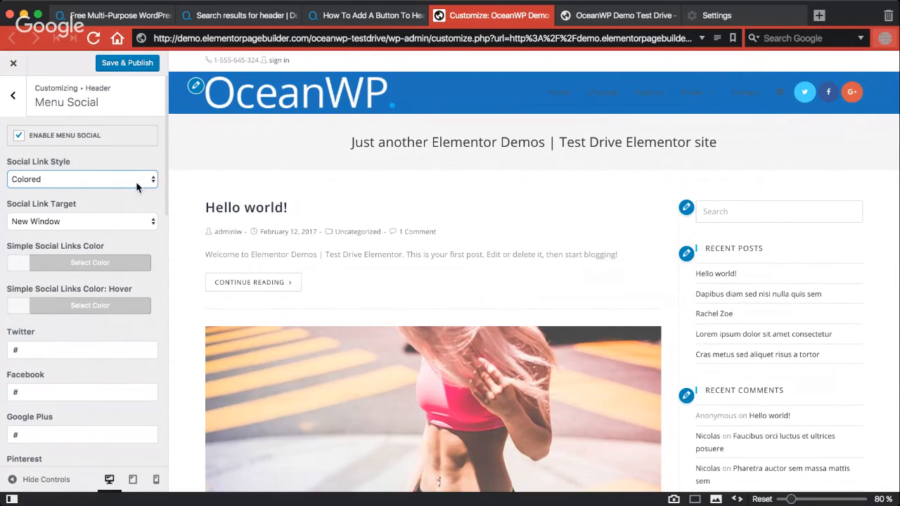
pyautogui.click(110, 192)
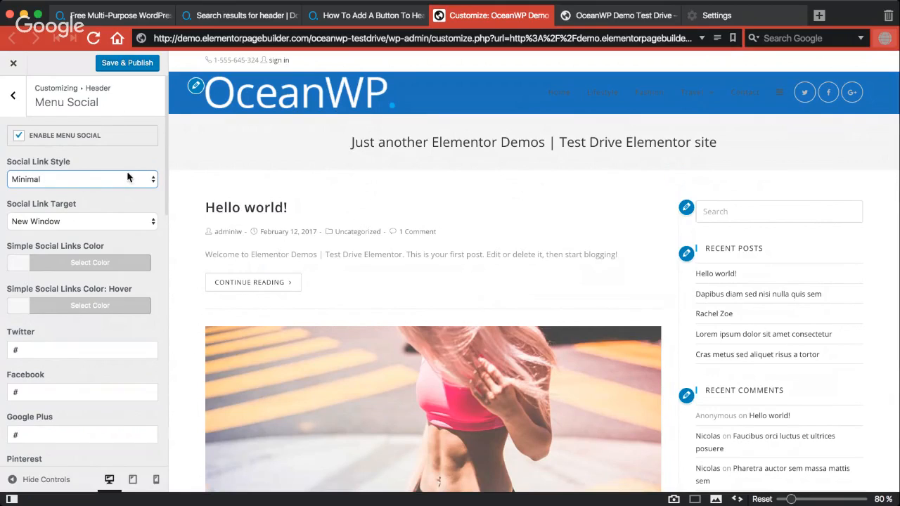
pyautogui.click(117, 187)
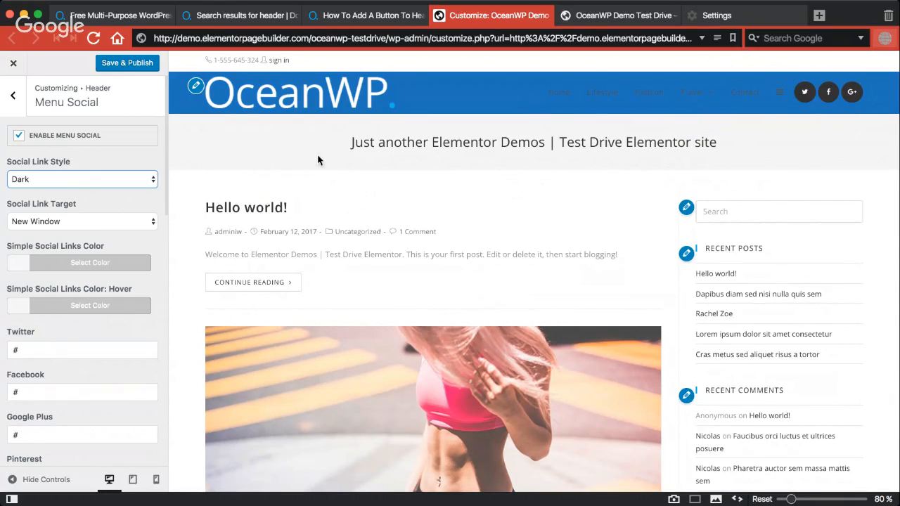
# Step: Examine the social link target choices and the available social network fields
pyautogui.click(54, 224)
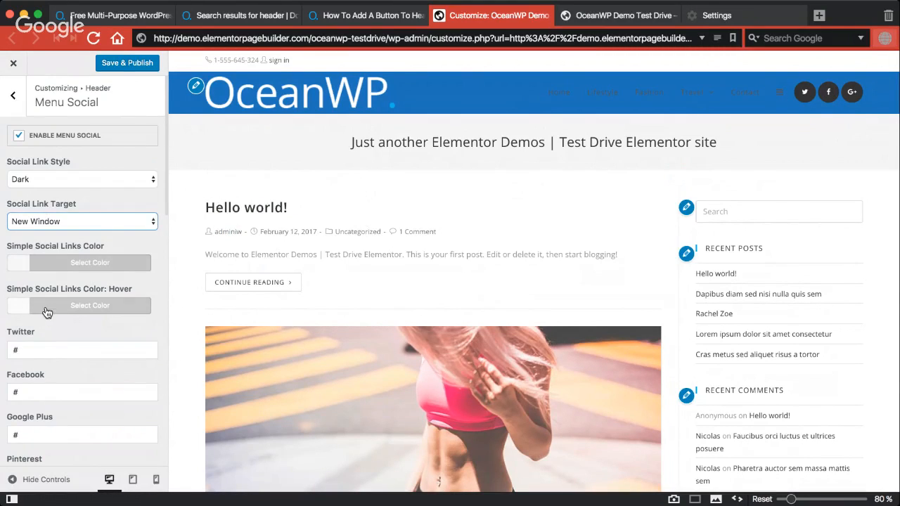
pyautogui.scroll(-2, 47, 313)
pyautogui.scroll(-15, 47, 313)
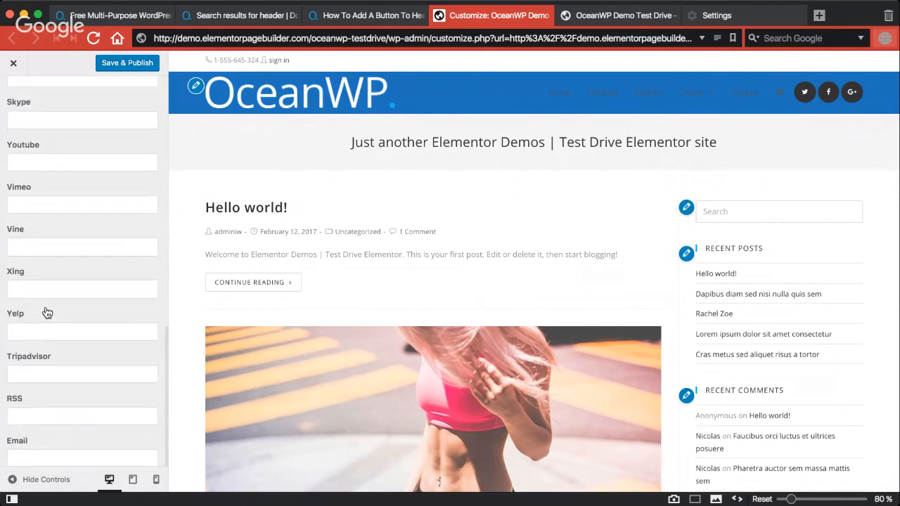
pyautogui.scroll(14, 47, 313)
pyautogui.scroll(3, 46, 313)
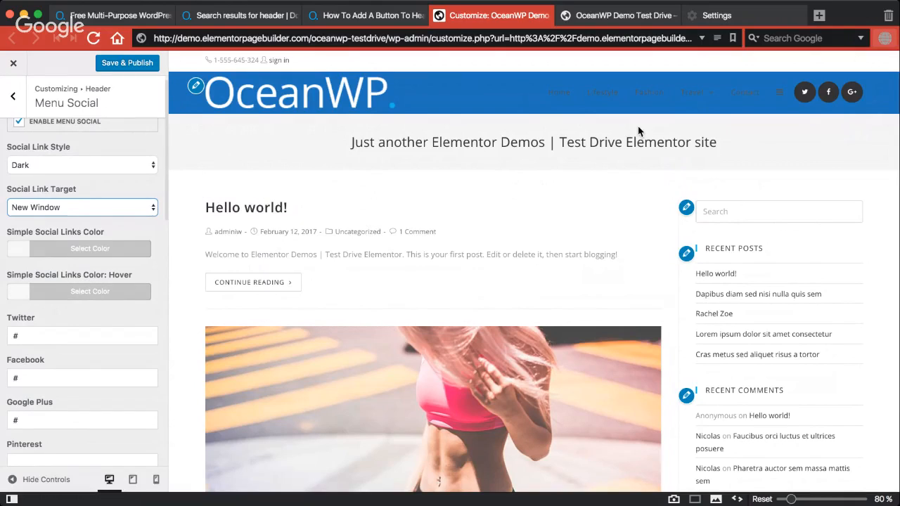
# Step: Check the social link style choices and disable the header's Menu Social
pyautogui.click(82, 164)
pyautogui.scroll(1, 87, 188)
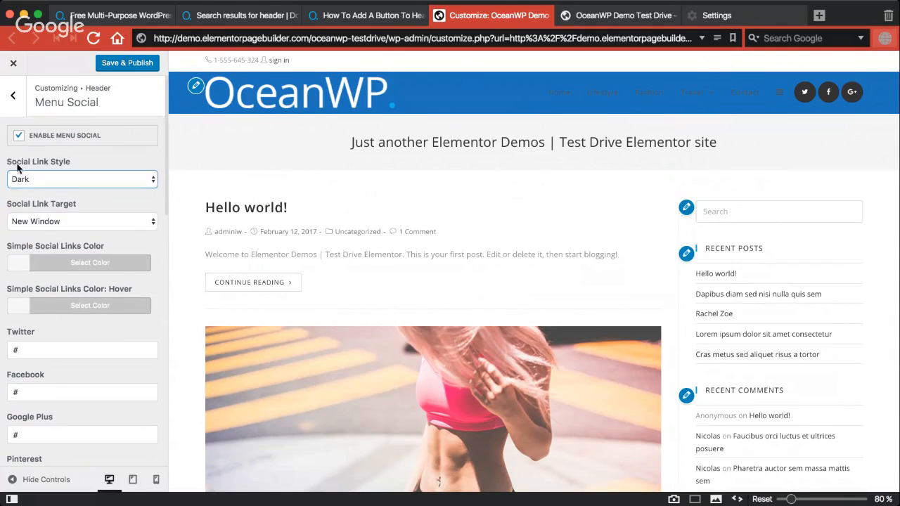
pyautogui.click(19, 135)
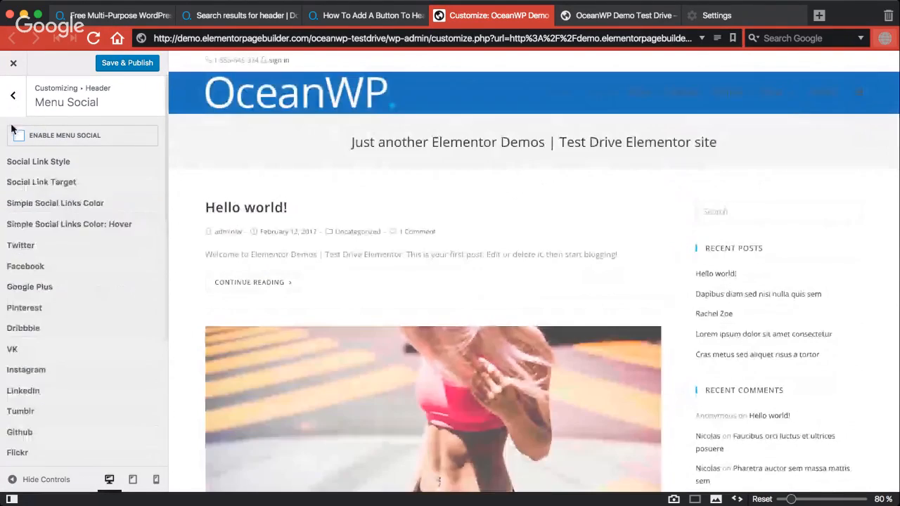
# Step: Open the header's Mobile Menu settings and switch the site preview to mobile size
pyautogui.click(16, 107)
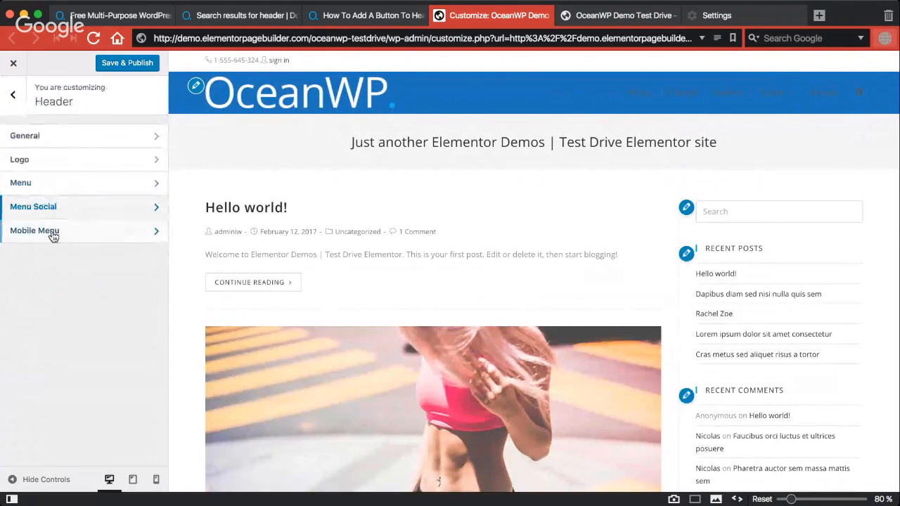
pyautogui.click(78, 238)
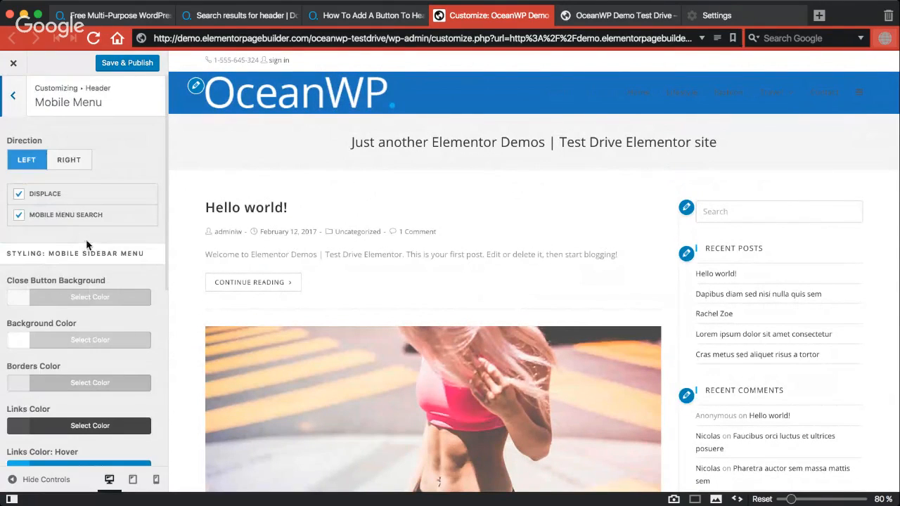
pyautogui.click(157, 483)
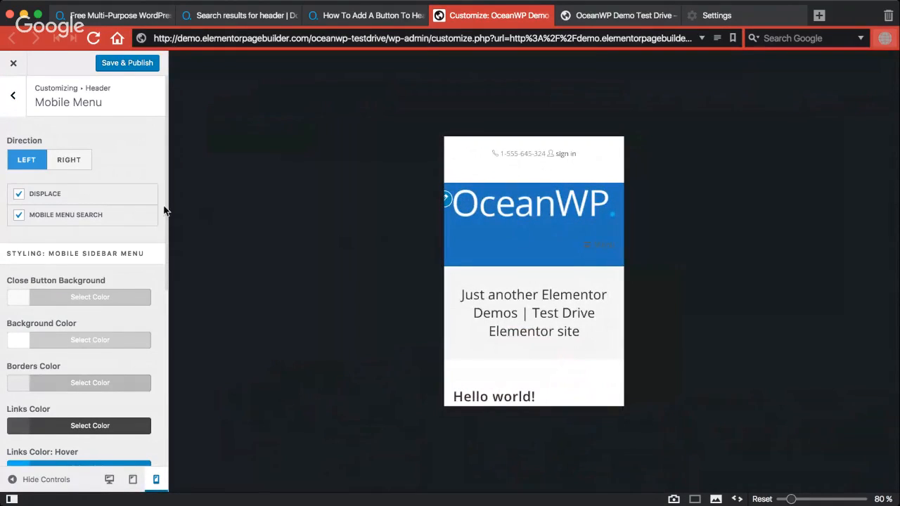
# Step: Try the Right direction for the mobile menu in the preview and return the direction to Left
pyautogui.click(69, 160)
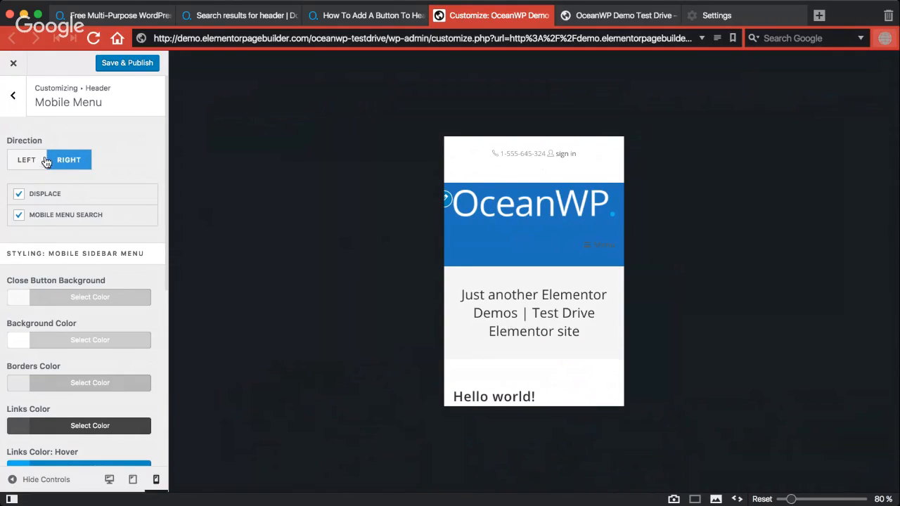
pyautogui.click(597, 245)
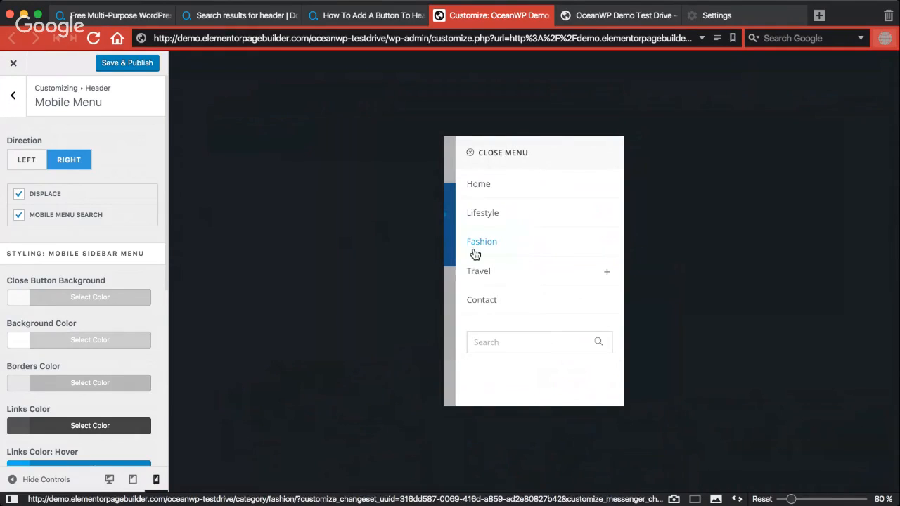
pyautogui.click(449, 274)
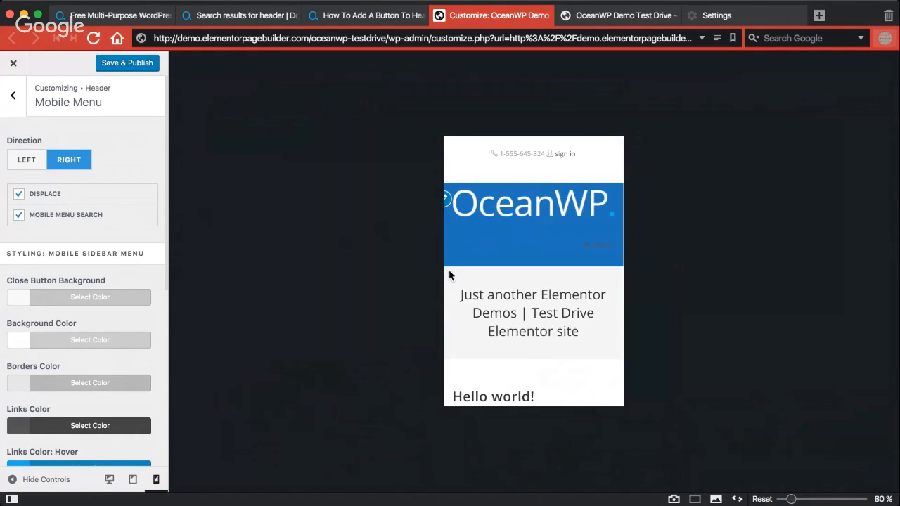
pyautogui.click(20, 163)
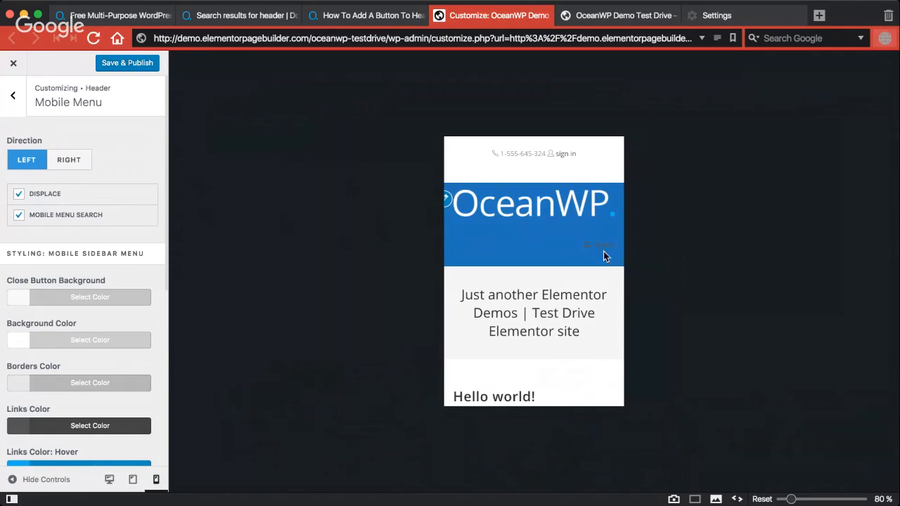
# Step: Open and close the mobile menu in the site preview to check how it slides in with Displace enabled
pyautogui.click(602, 248)
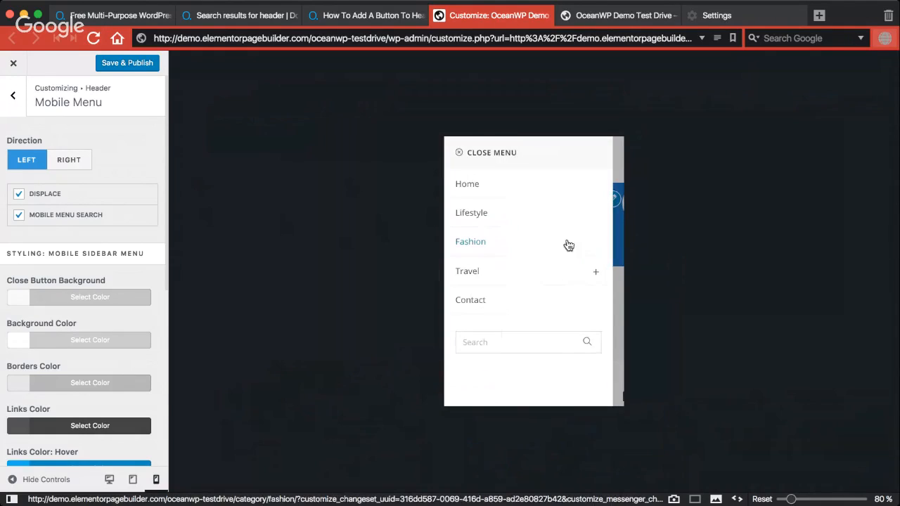
pyautogui.click(603, 247)
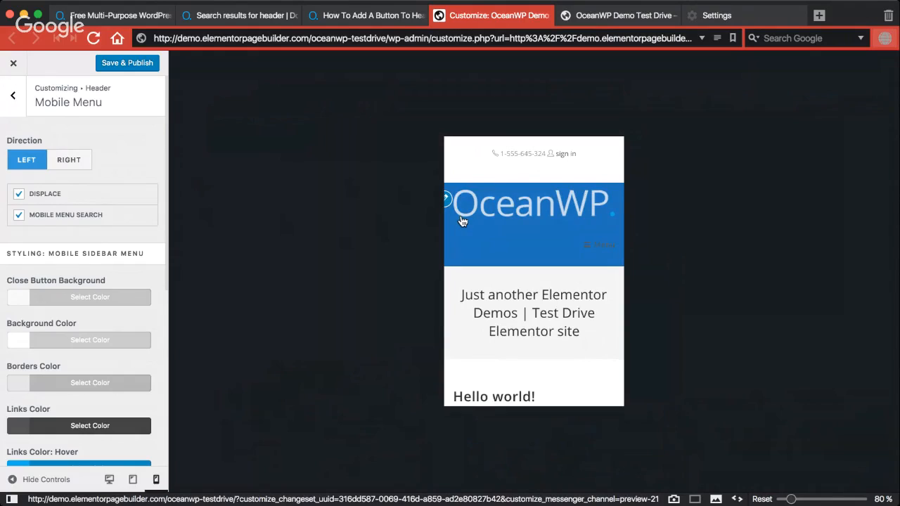
pyautogui.click(447, 200)
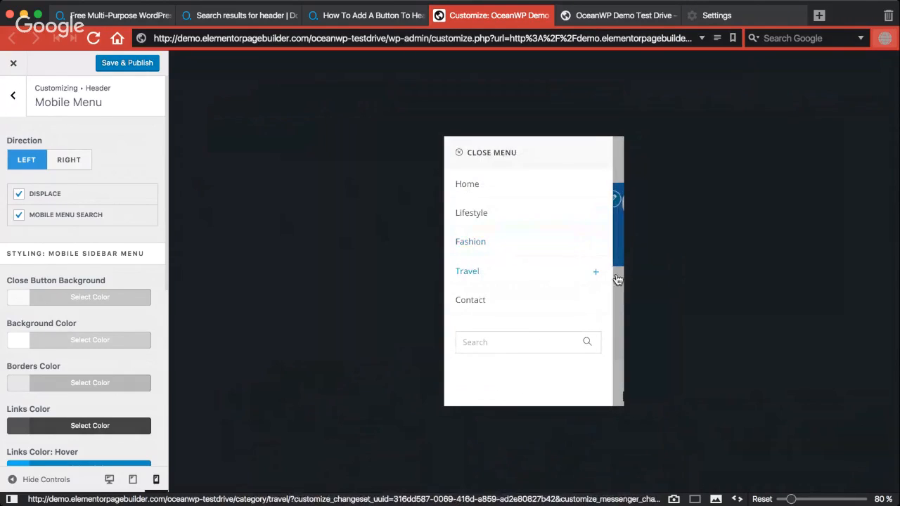
pyautogui.click(471, 153)
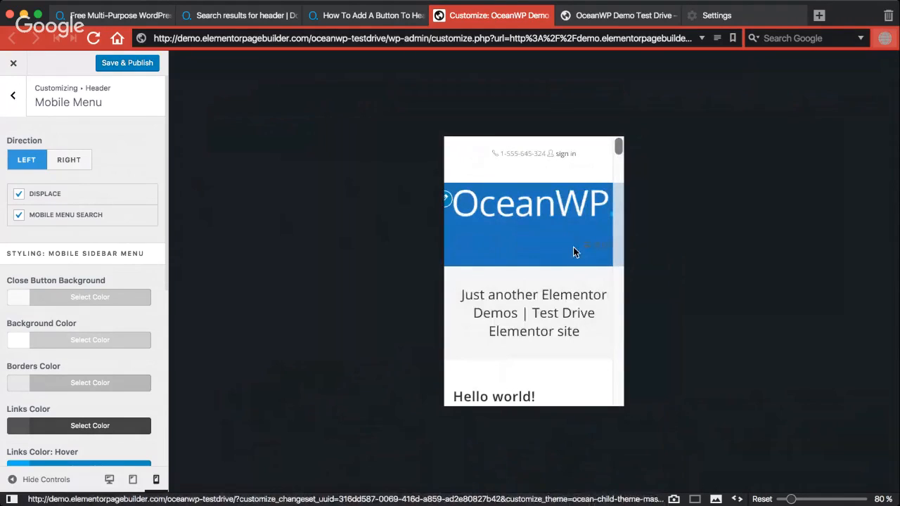
pyautogui.click(602, 253)
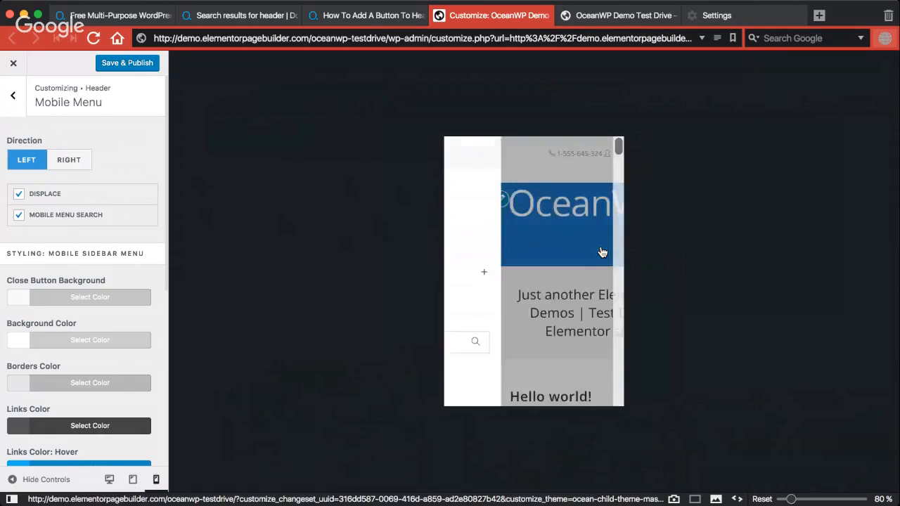
pyautogui.click(461, 155)
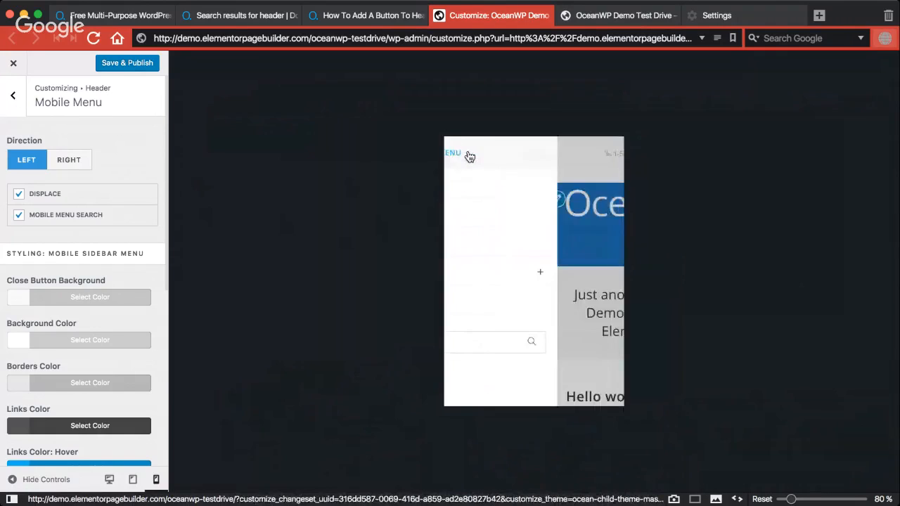
# Step: Disable Displace for the mobile menu and check the menu's opening and closing in the preview
pyautogui.click(21, 195)
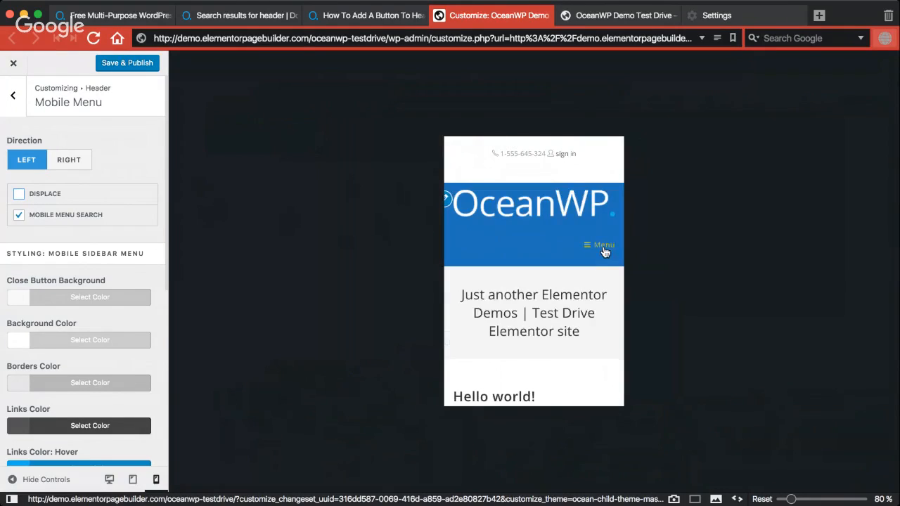
pyautogui.click(599, 250)
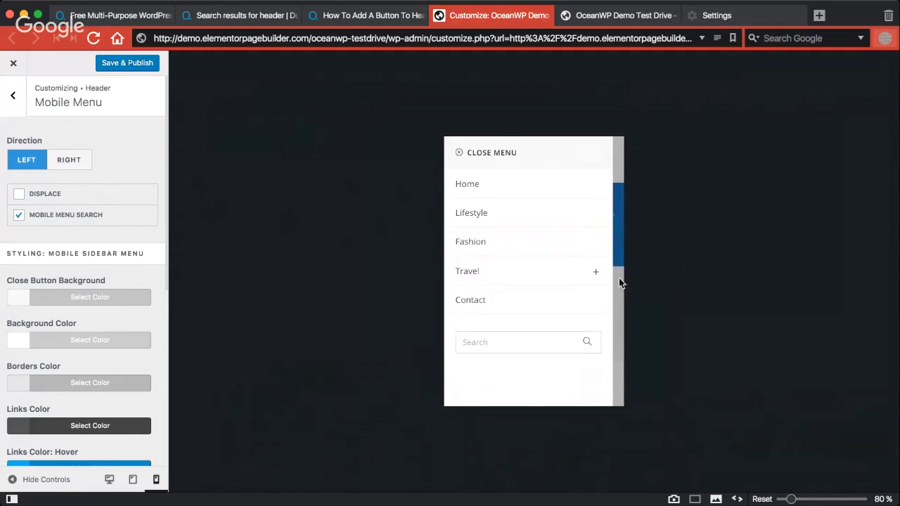
pyautogui.click(618, 278)
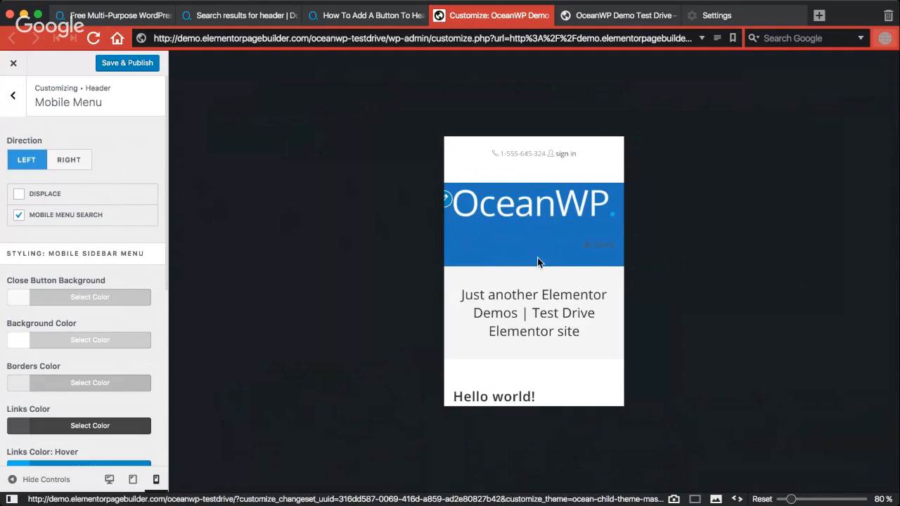
pyautogui.click(598, 247)
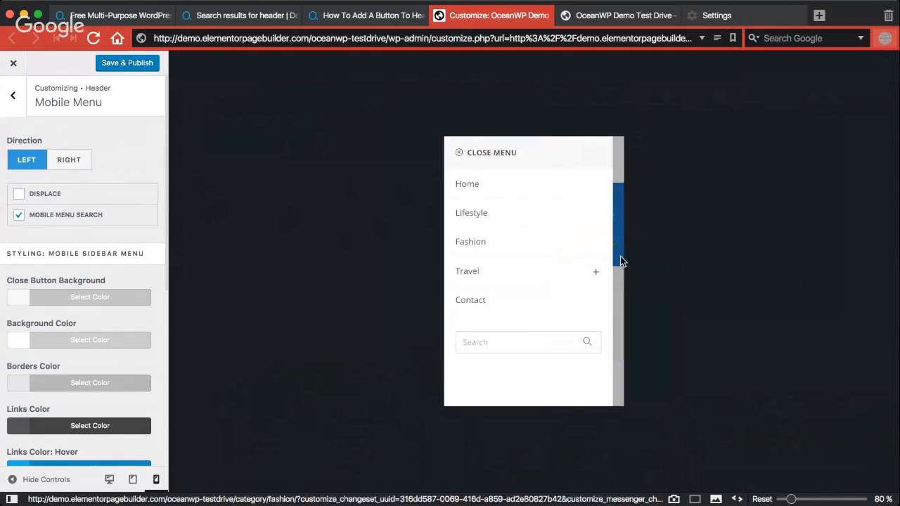
pyautogui.click(616, 273)
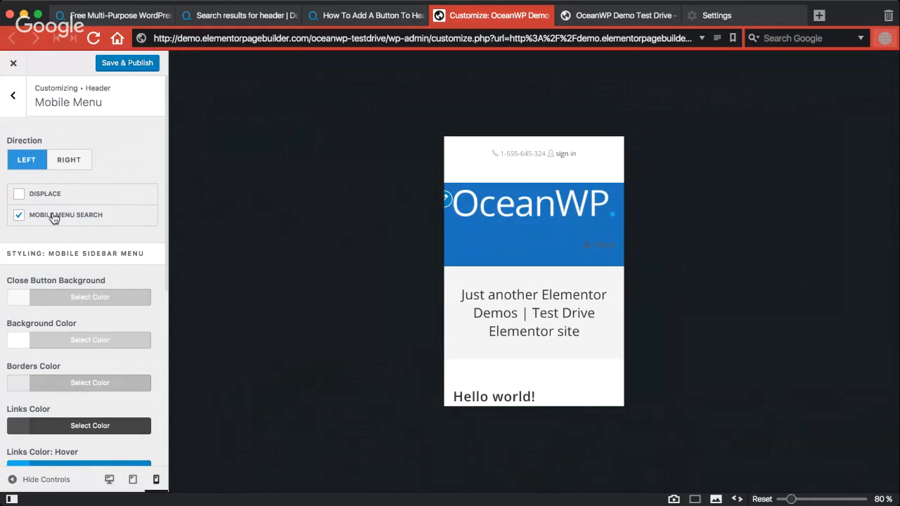
# Step: Try the mobile menu with Mobile Menu Search disabled, comparing it in the preview, and re-enable the search
pyautogui.click(600, 246)
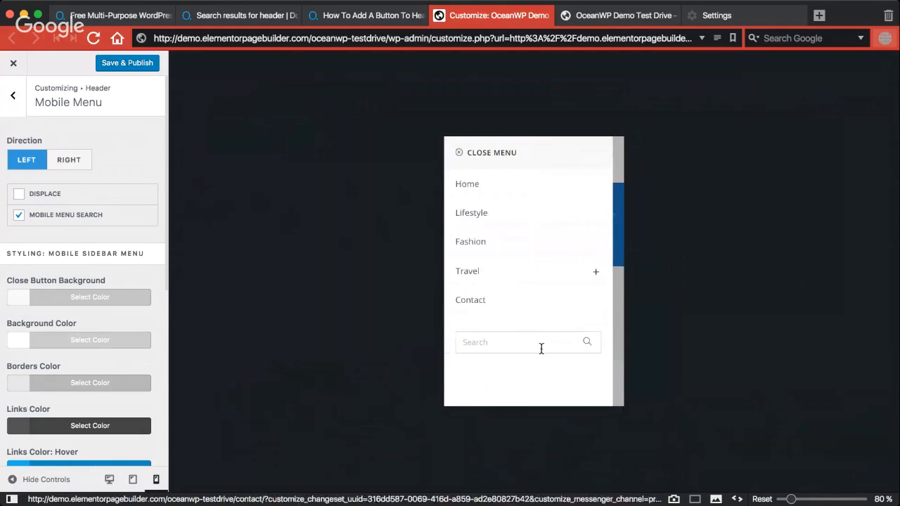
pyautogui.click(19, 216)
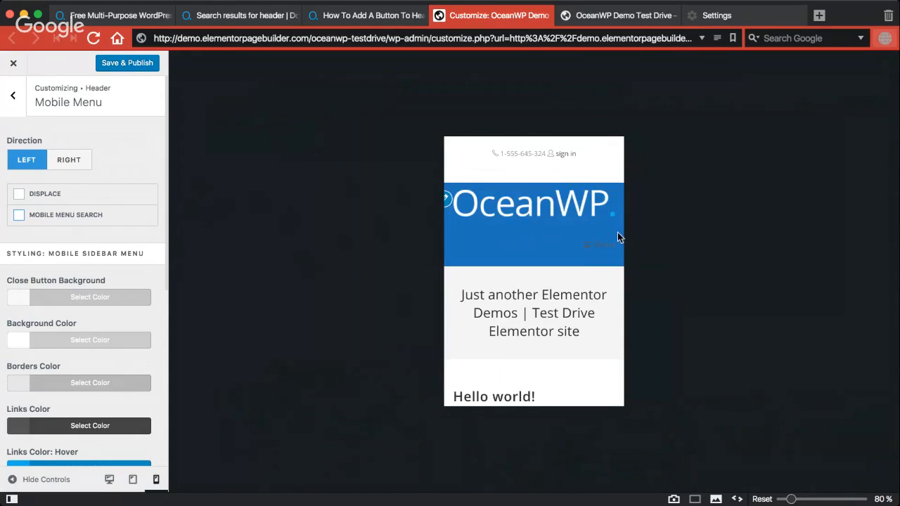
pyautogui.click(606, 247)
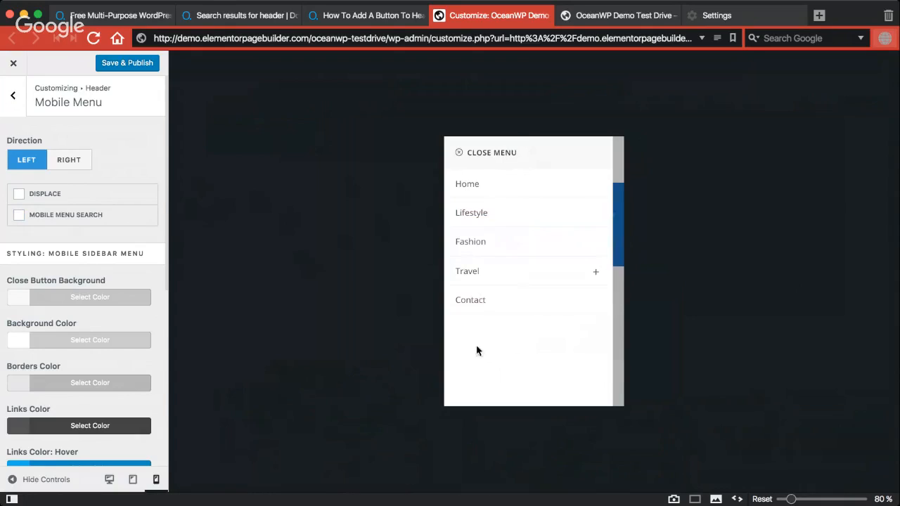
pyautogui.click(67, 215)
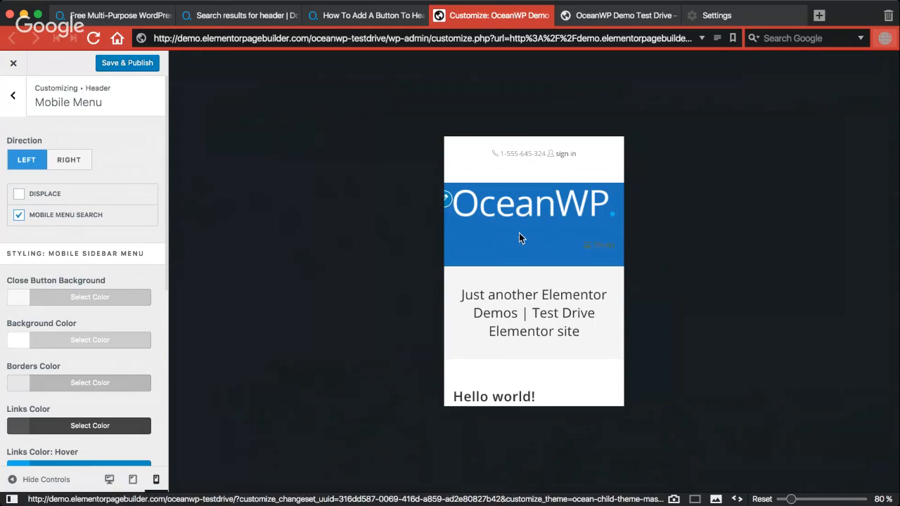
# Step: Examine the mobile sidebar menu's color styling options and return to the list of Header sections
pyautogui.scroll(-4, 57, 270)
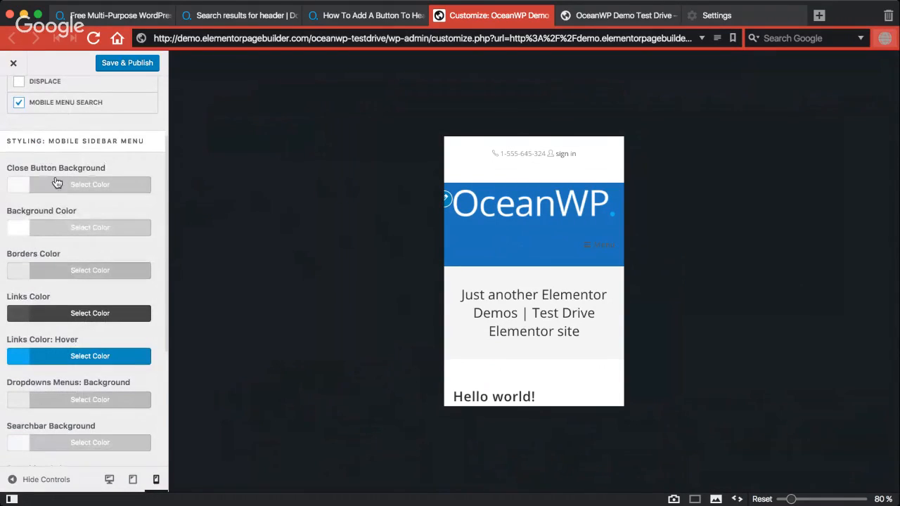
pyautogui.scroll(-7, 55, 240)
pyautogui.scroll(10, 55, 241)
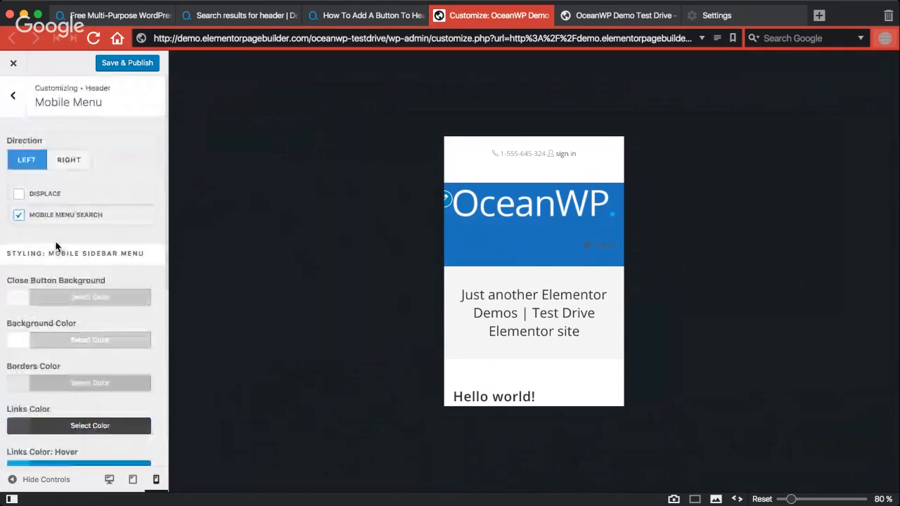
pyautogui.click(13, 92)
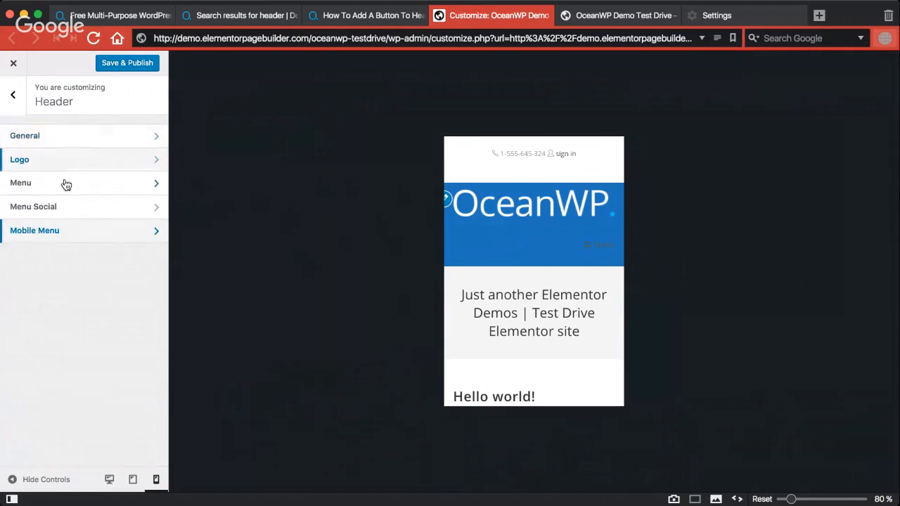
# Step: Switch the site preview to tablet size and check the style choices in the header's General settings
pyautogui.click(133, 480)
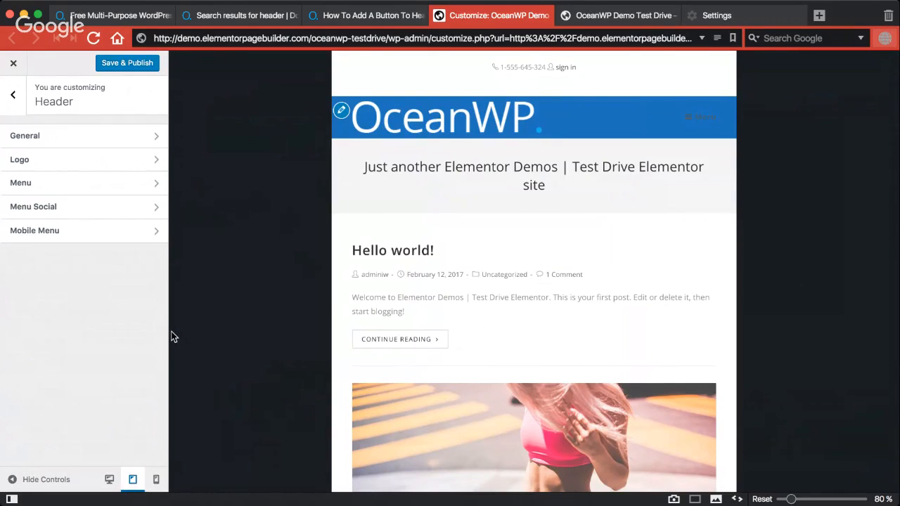
pyautogui.click(40, 144)
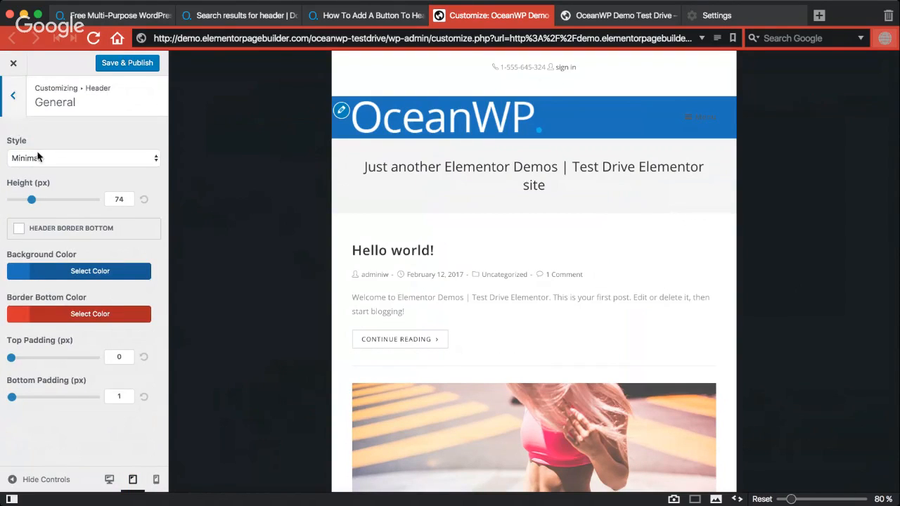
pyautogui.click(38, 156)
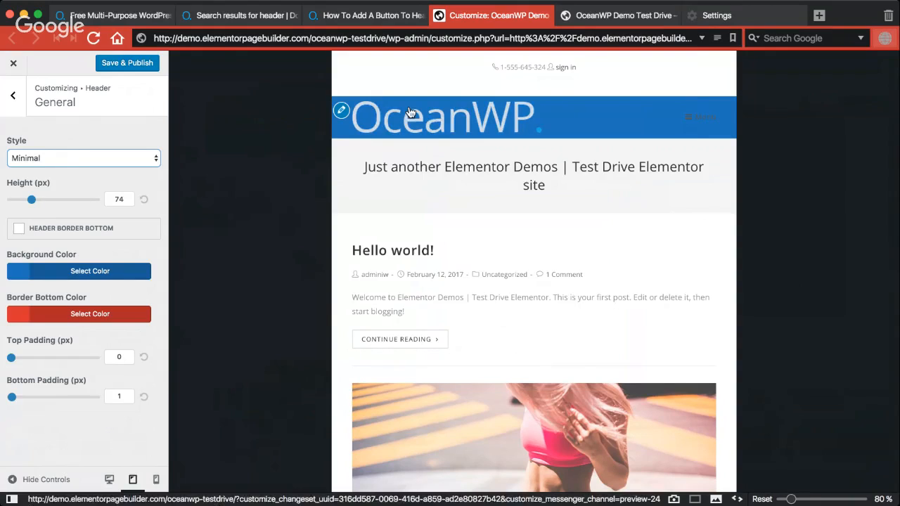
# Step: Start a new page from the live OceanWP demo site and title it "Custom Header"
pyautogui.click(599, 14)
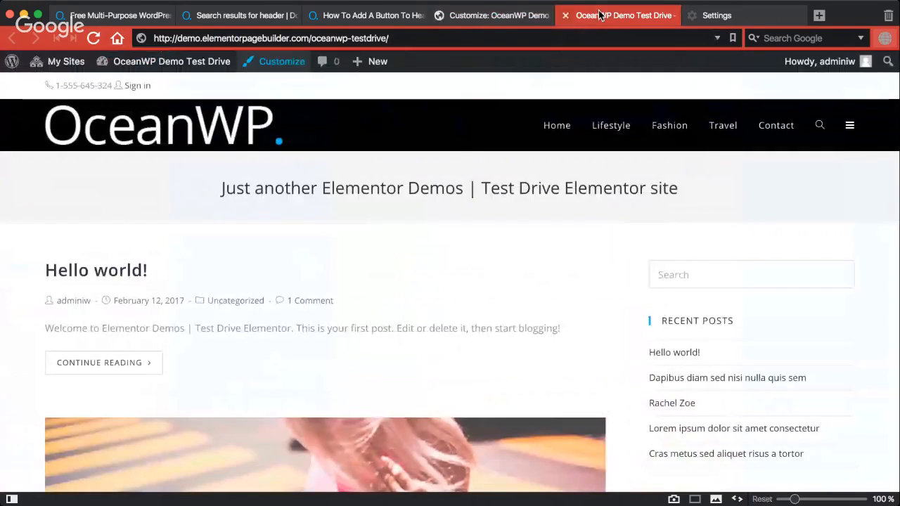
pyautogui.moveTo(370, 61)
pyautogui.click(372, 123)
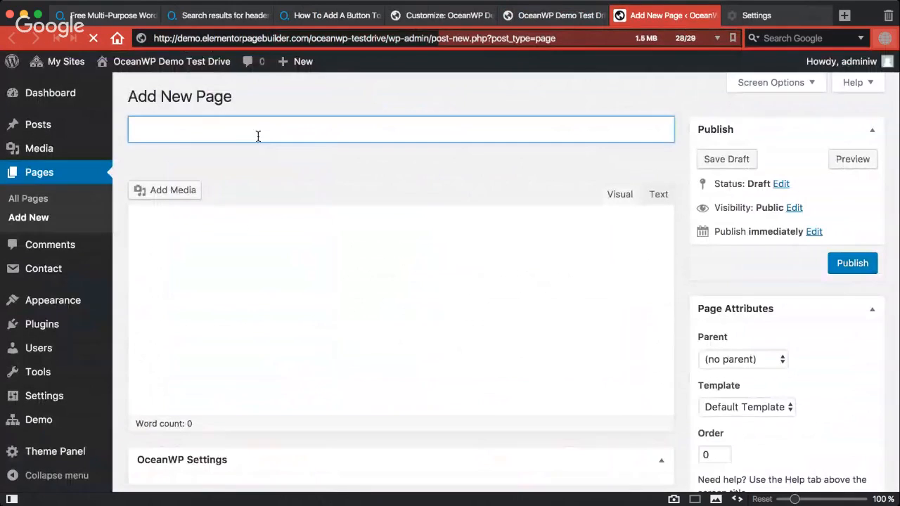
pyautogui.write('Header')
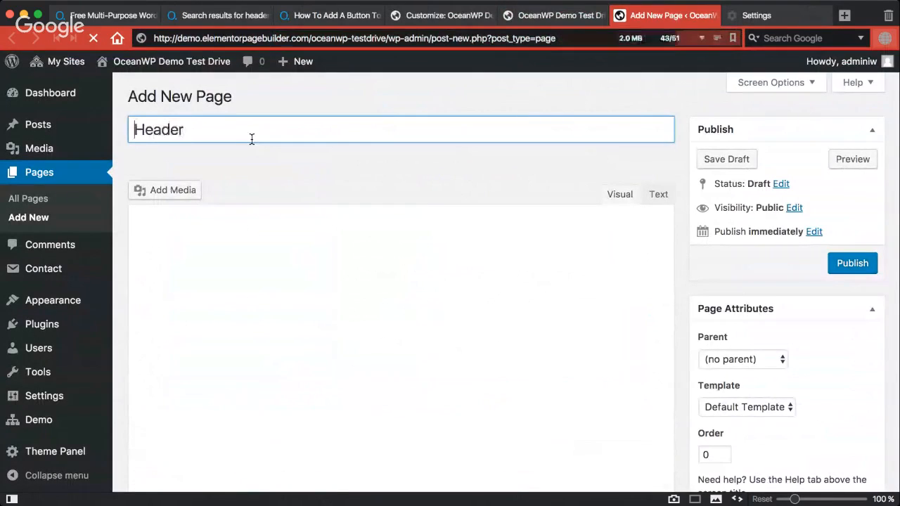
pyautogui.press('super+Left')
pyautogui.write('Custom')
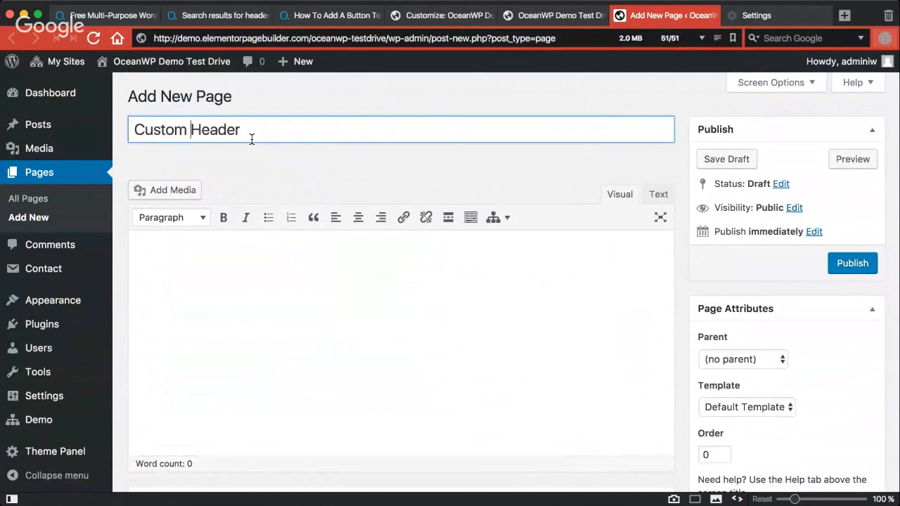
# Step: Set the Custom Header page's template to Landing Page and publish the page
pyautogui.click(739, 406)
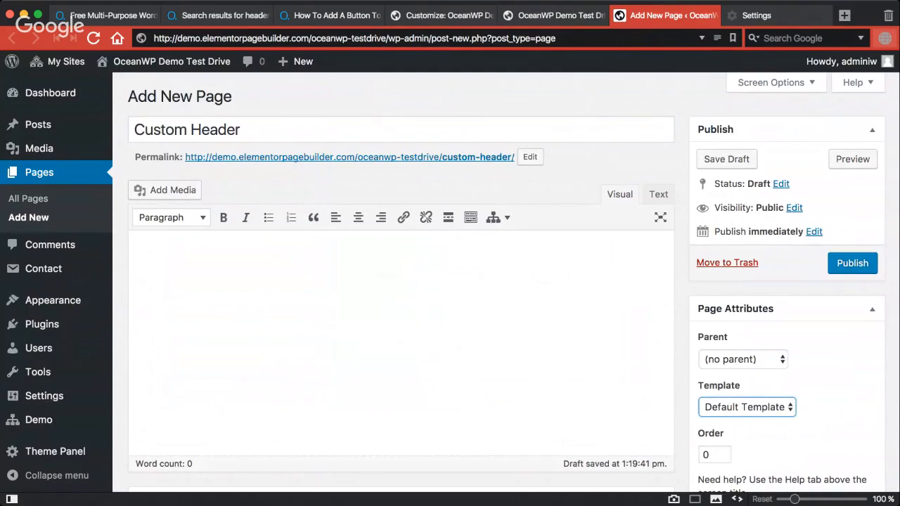
pyautogui.click(734, 422)
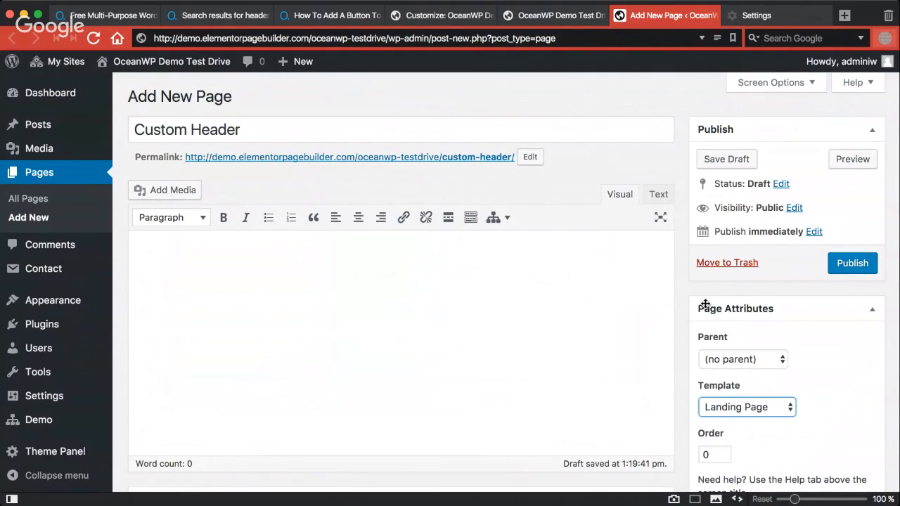
pyautogui.scroll(-1, 723, 331)
pyautogui.scroll(-5, 723, 331)
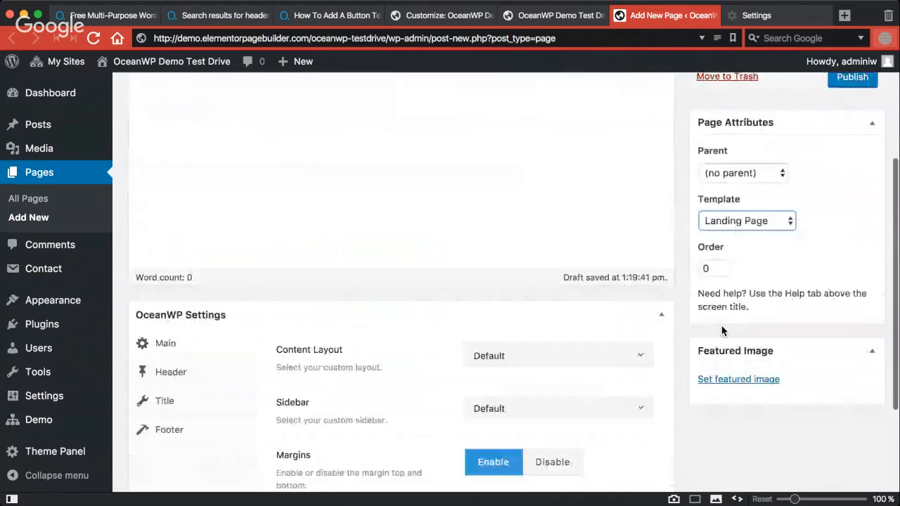
pyautogui.scroll(5, 723, 331)
pyautogui.scroll(-1, 723, 331)
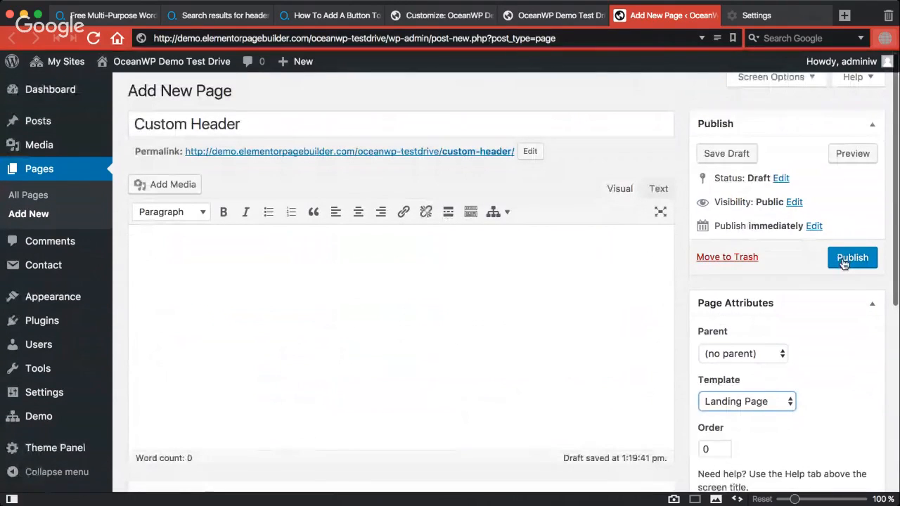
pyautogui.click(844, 259)
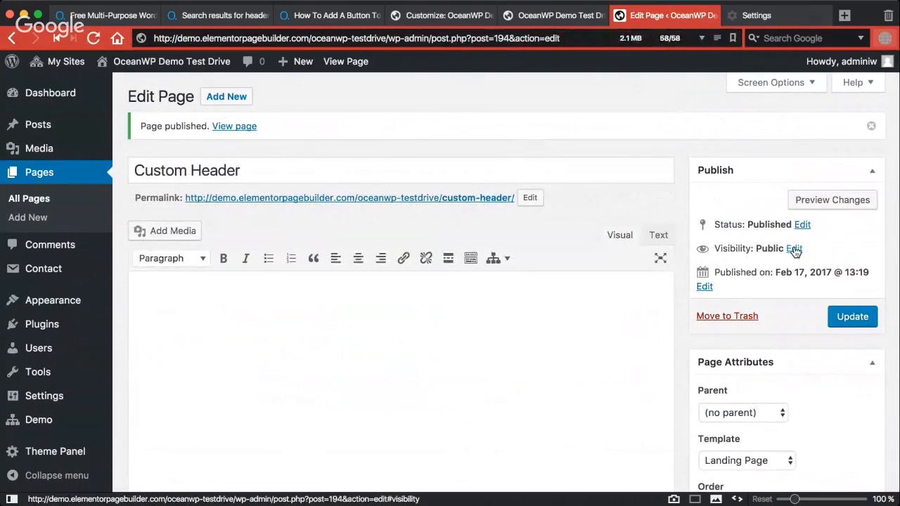
# Step: Set the Custom Header page's visibility to Private and update the page
pyautogui.click(794, 249)
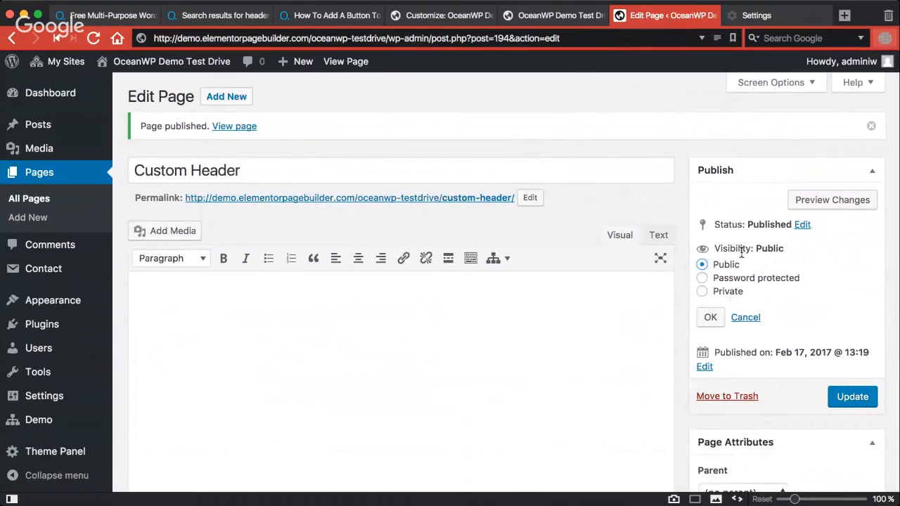
pyautogui.click(702, 292)
pyautogui.click(710, 319)
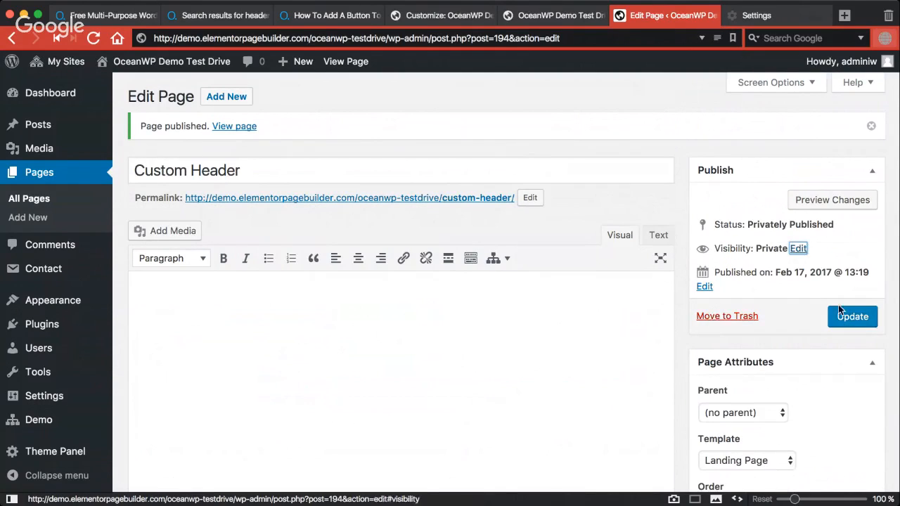
pyautogui.click(868, 318)
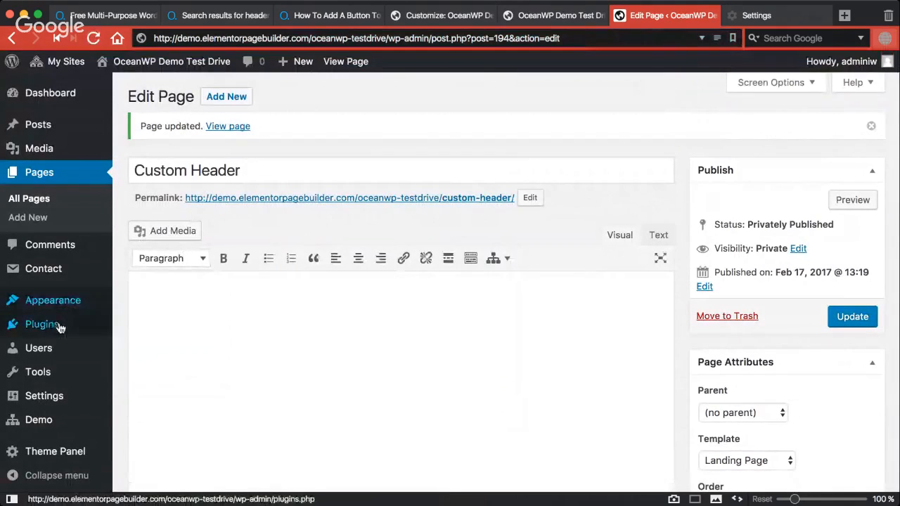
# Step: Open the installed plugins list in a separate browser tab and activate the Elementor plugin
pyautogui.scroll(-3, 70, 380)
pyautogui.moveTo(70, 383)
pyautogui.scroll(1, 71, 383)
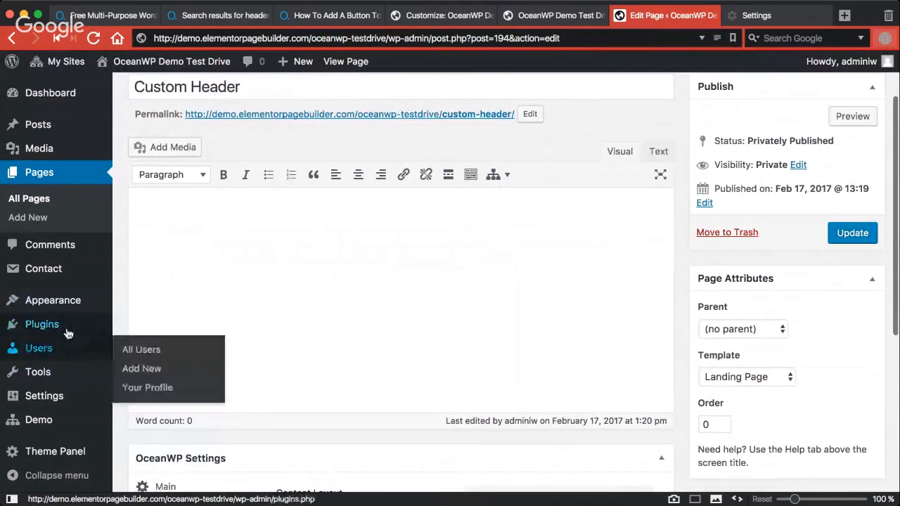
pyautogui.keyDown('super'); pyautogui.click(68, 333); pyautogui.keyUp('super')
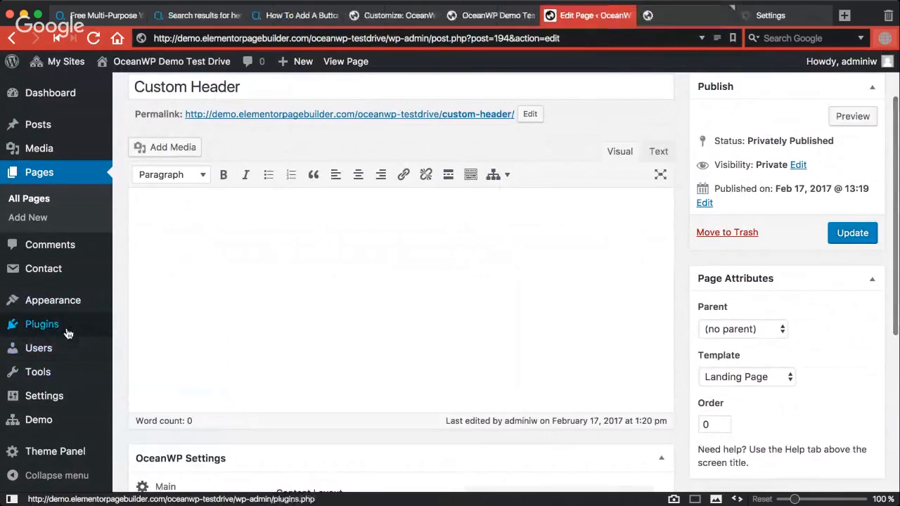
pyautogui.click(696, 15)
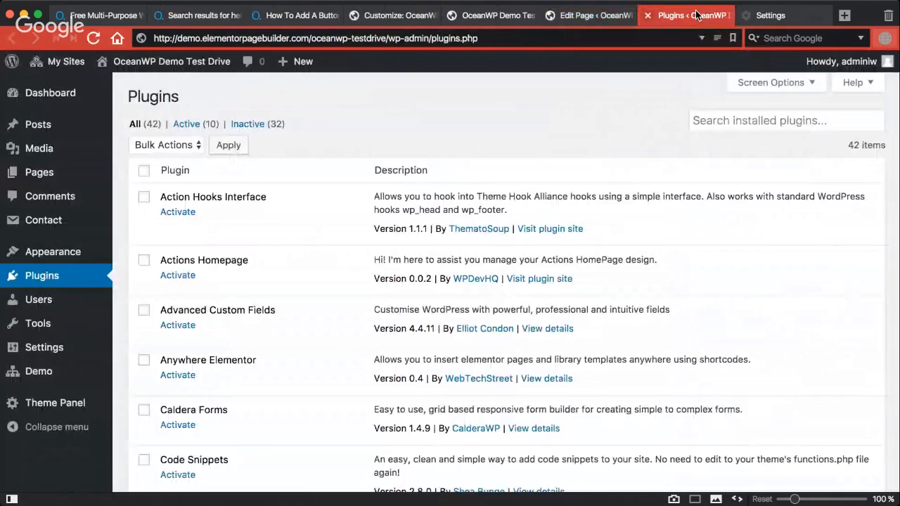
pyautogui.scroll(-10, 375, 169)
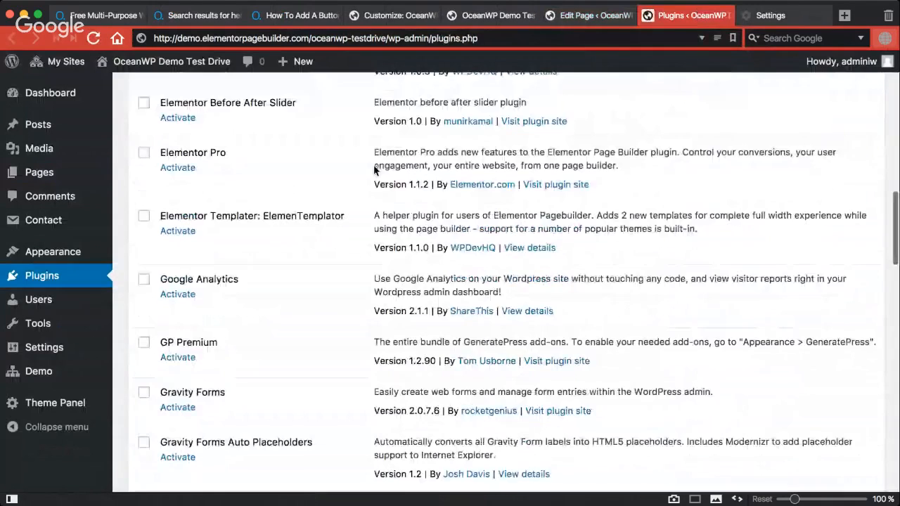
pyautogui.scroll(3, 374, 170)
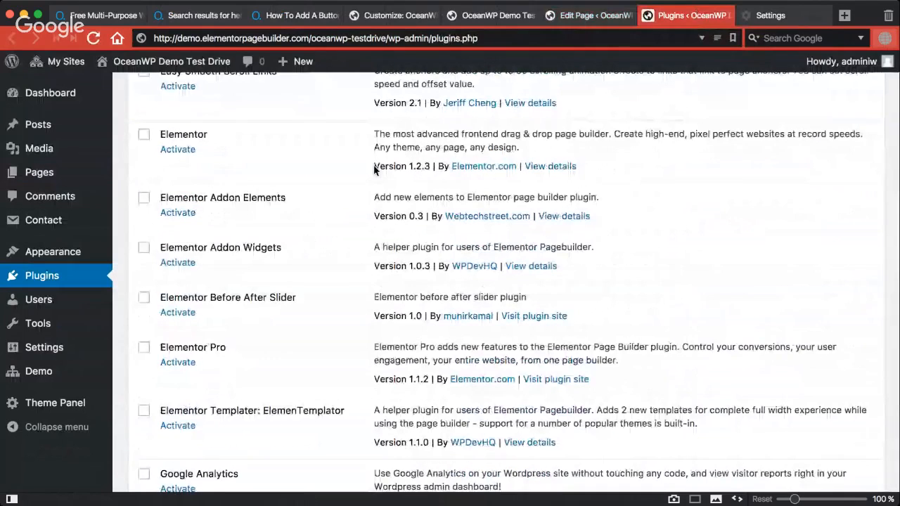
pyautogui.click(178, 149)
# Step: Return to the Custom Header page's edit screen and open the page in the Elementor editor
pyautogui.click(590, 17)
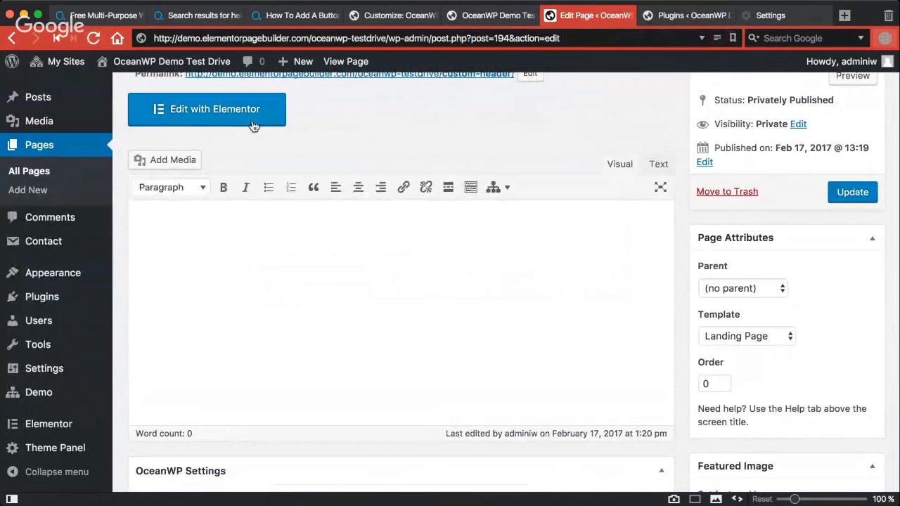
pyautogui.scroll(3, 226, 177)
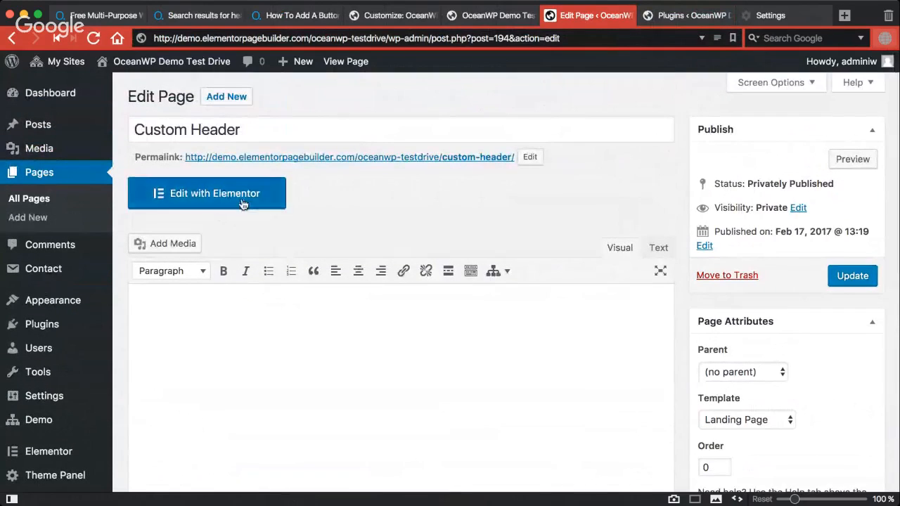
pyautogui.click(244, 203)
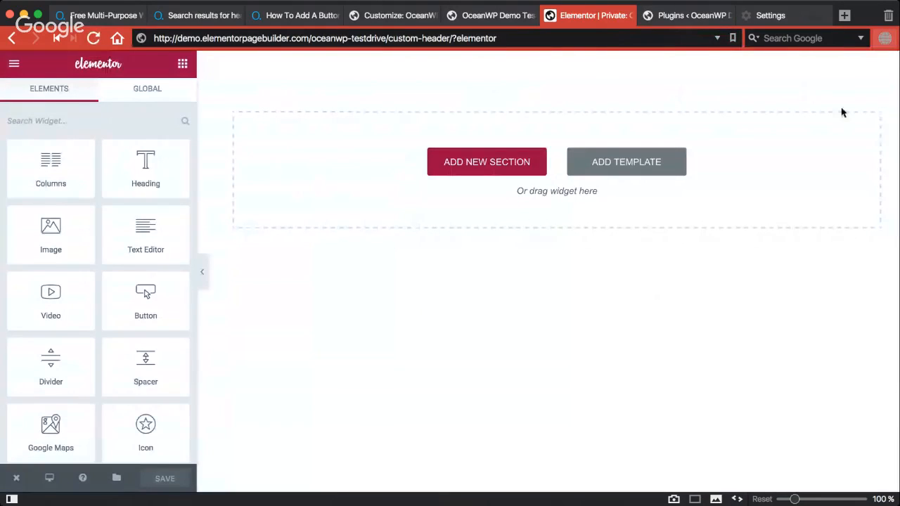
# Step: Check the live site's header layout, and add a section with a one-third and a two-thirds column to the Custom Header page
pyautogui.click(481, 21)
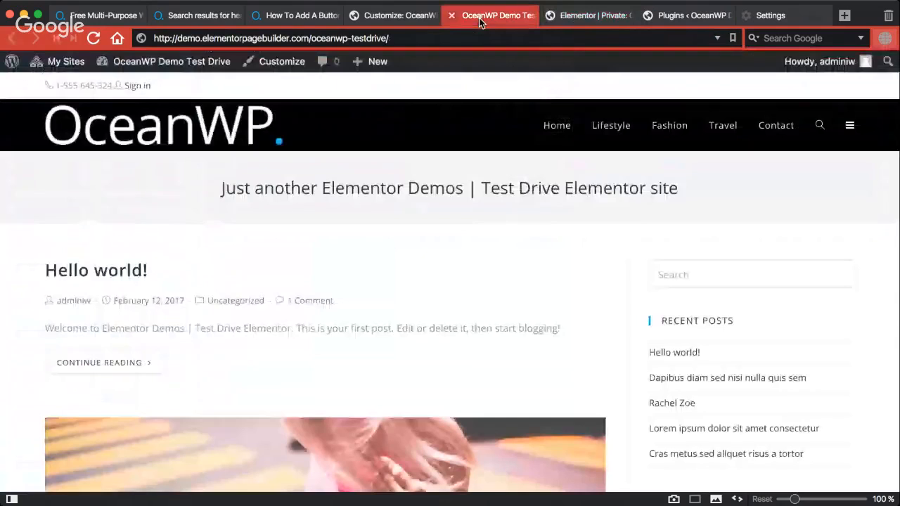
pyautogui.click(573, 22)
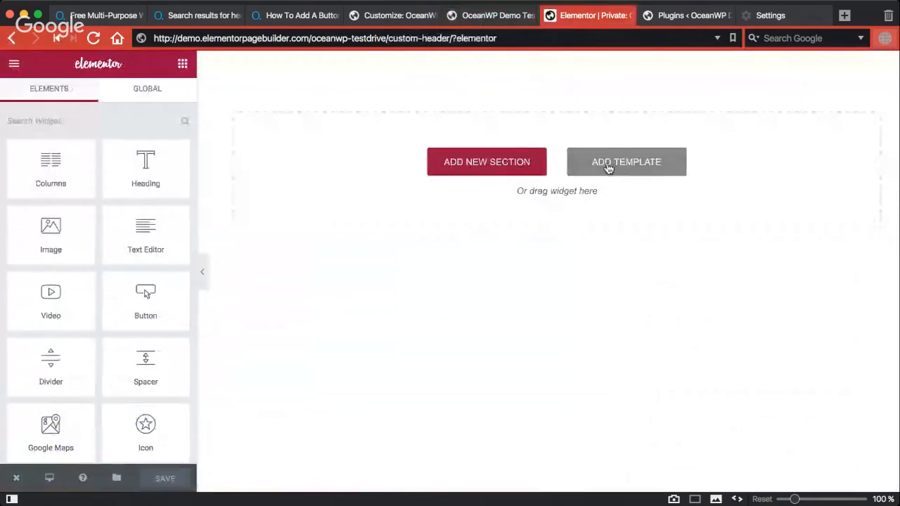
pyautogui.click(503, 169)
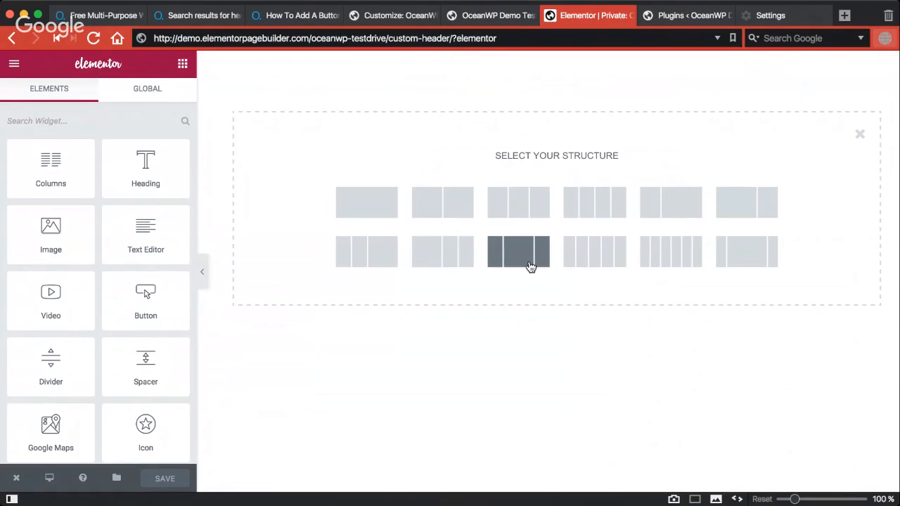
pyautogui.click(681, 208)
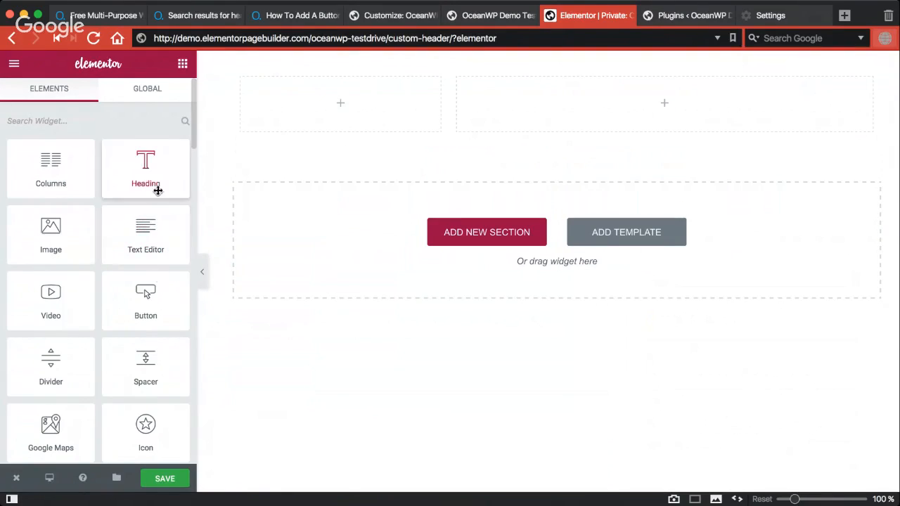
# Step: Find the Custom Header Logo widget and place it in the section's narrow first column
pyautogui.scroll(-15, 143, 151)
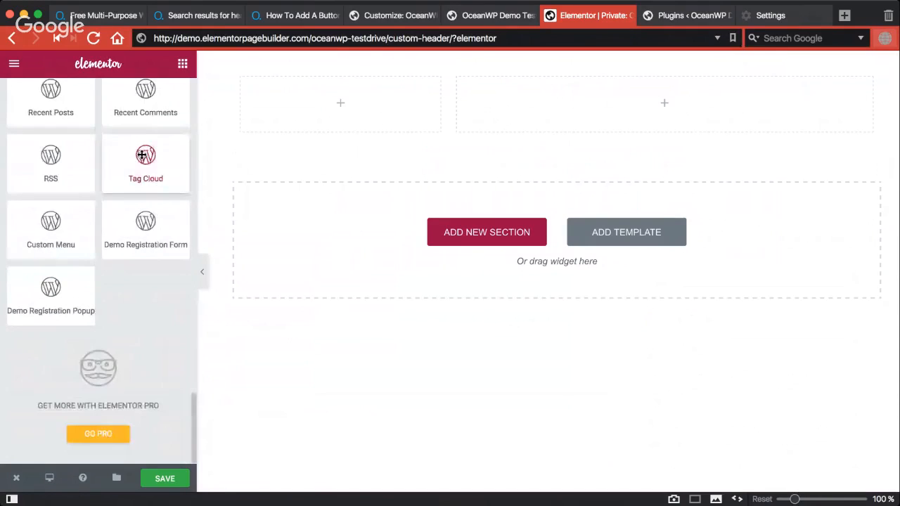
pyautogui.scroll(3, 142, 155)
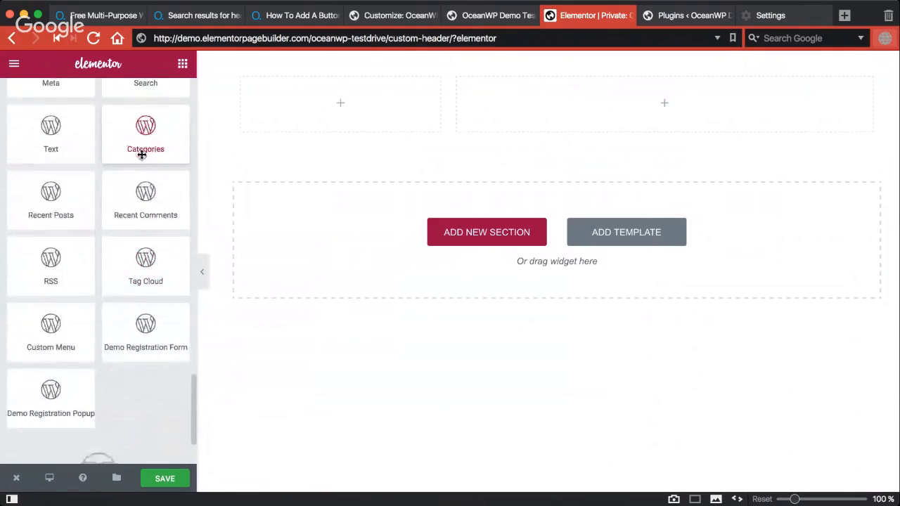
pyautogui.scroll(-3, 142, 155)
pyautogui.scroll(5, 142, 155)
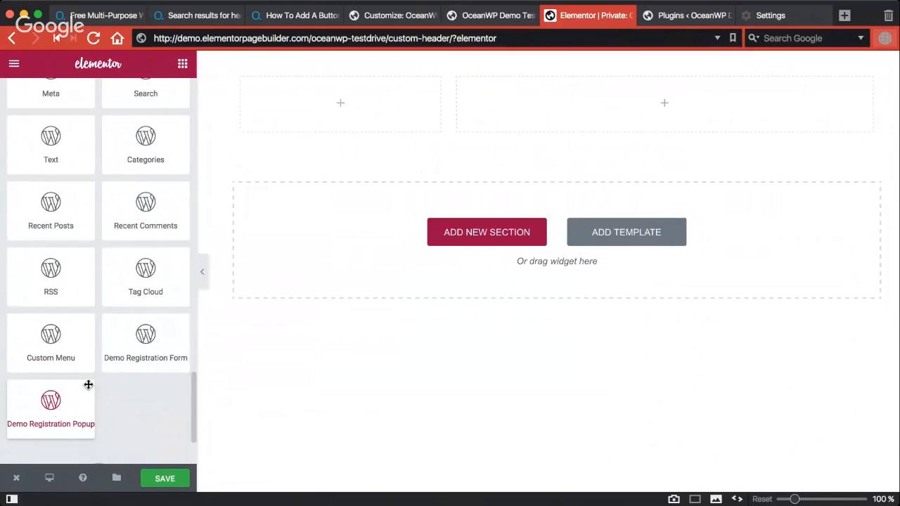
pyautogui.scroll(3, 120, 313)
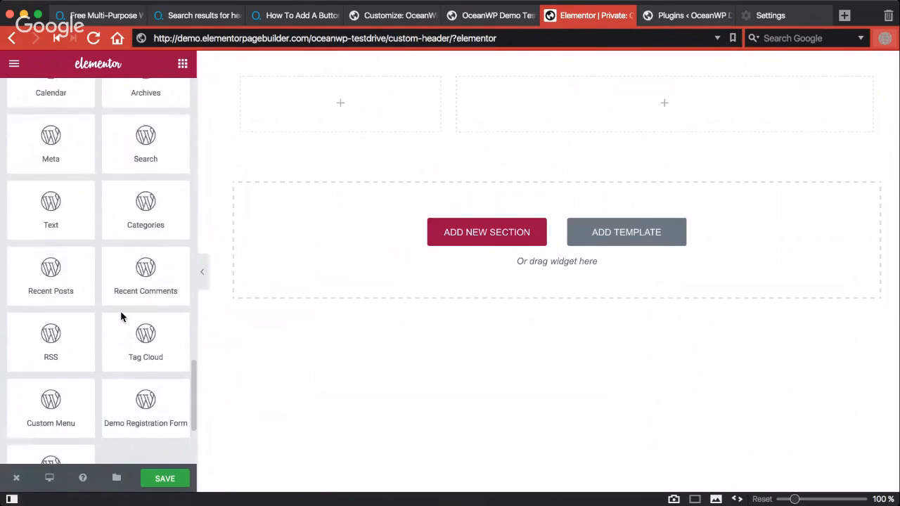
pyautogui.scroll(10, 70, 312)
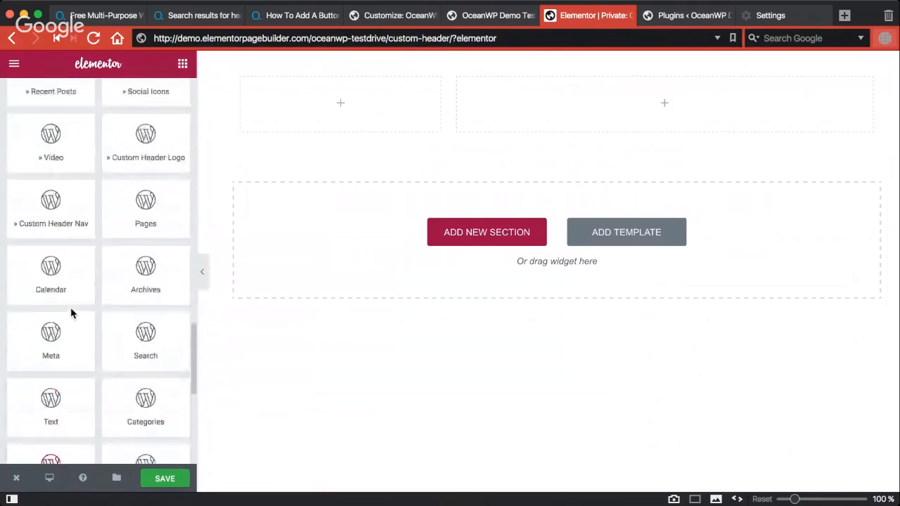
pyautogui.scroll(2, 70, 313)
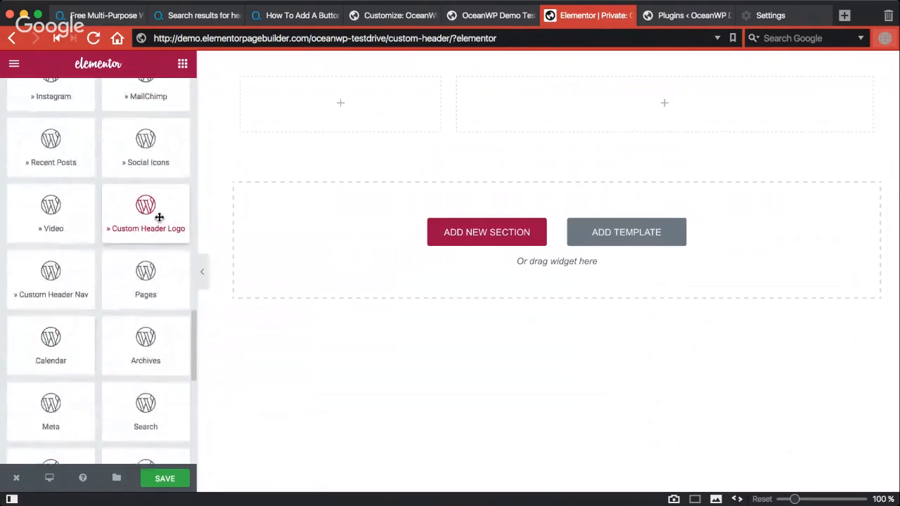
pyautogui.moveTo(151, 218); pyautogui.dragTo(337, 105)
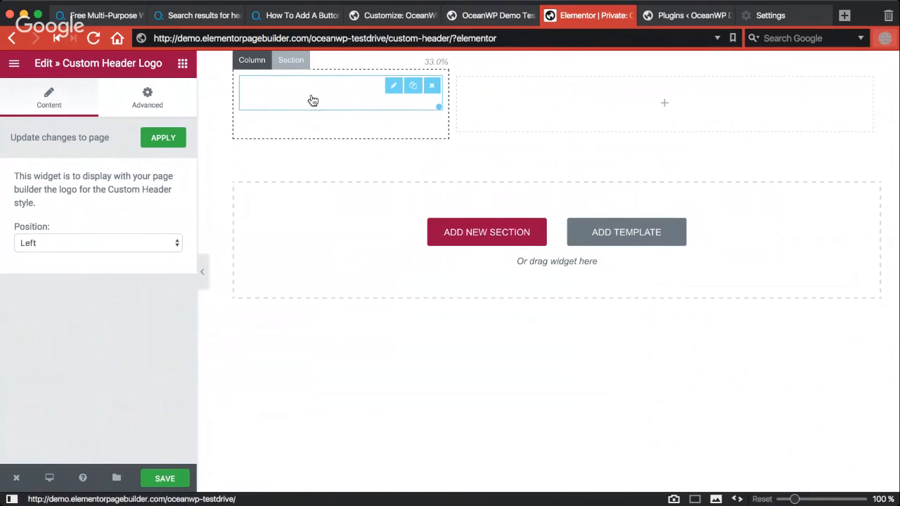
# Step: Give the header section a classic background in black, #000000
pyautogui.click(287, 69)
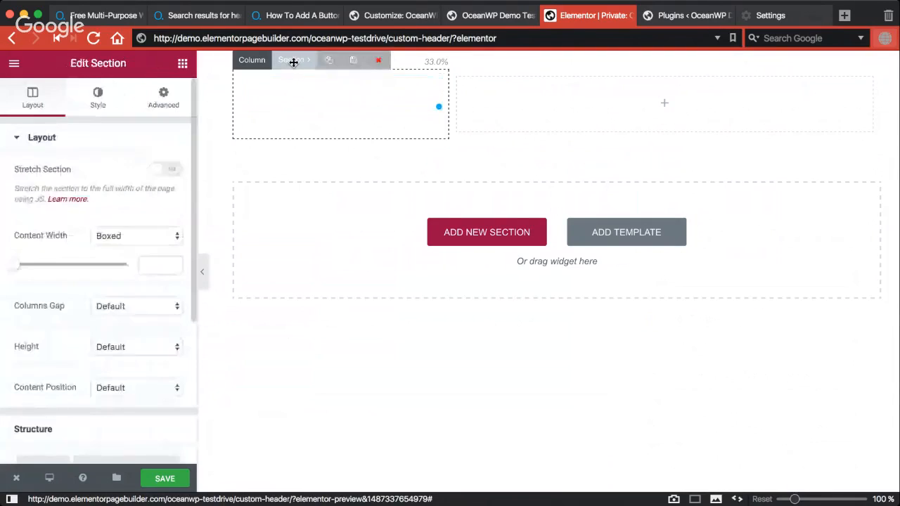
pyautogui.click(103, 102)
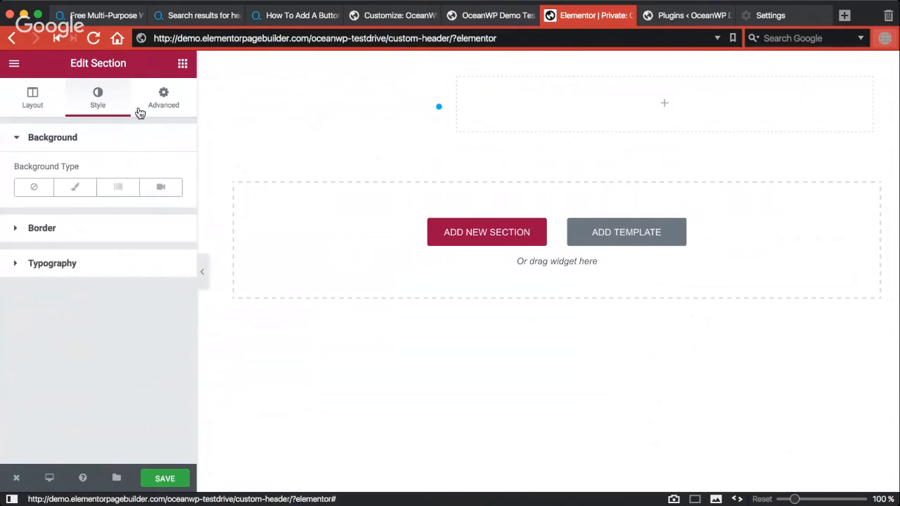
pyautogui.click(75, 187)
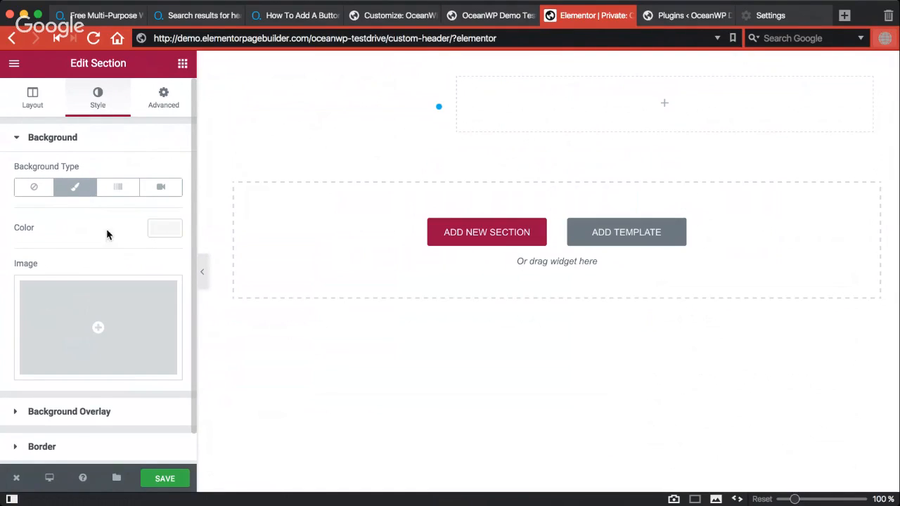
pyautogui.scroll(-1, 117, 251)
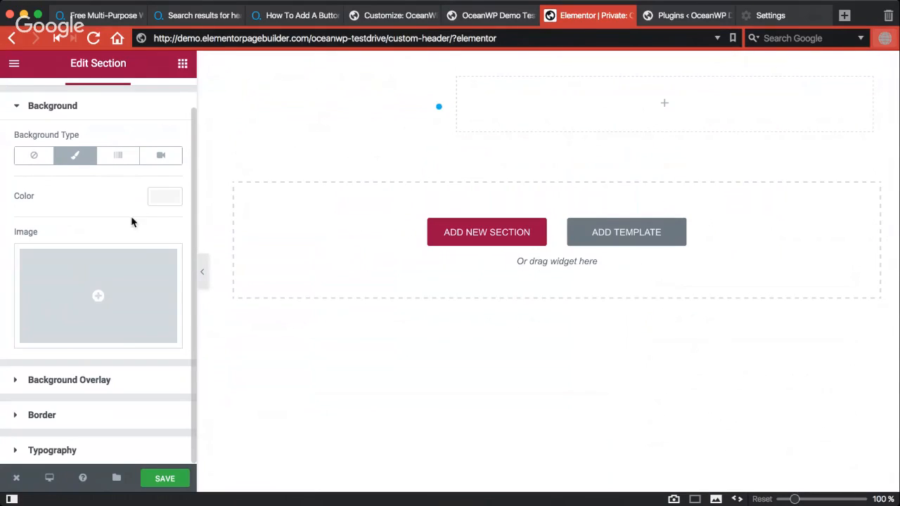
pyautogui.click(172, 198)
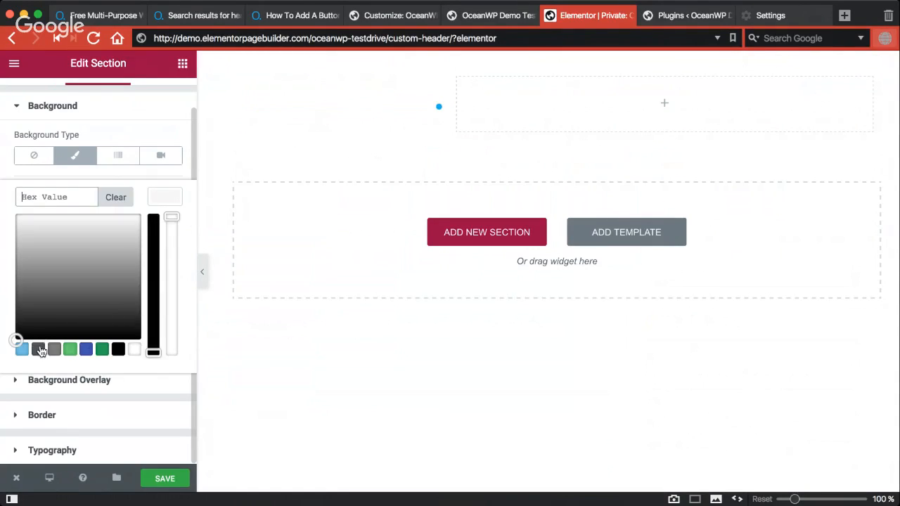
pyautogui.click(118, 349)
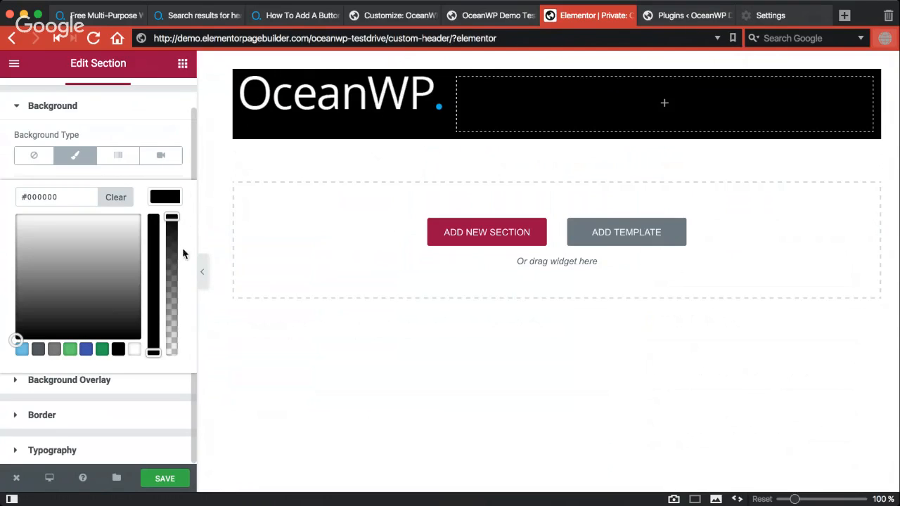
pyautogui.click(75, 154)
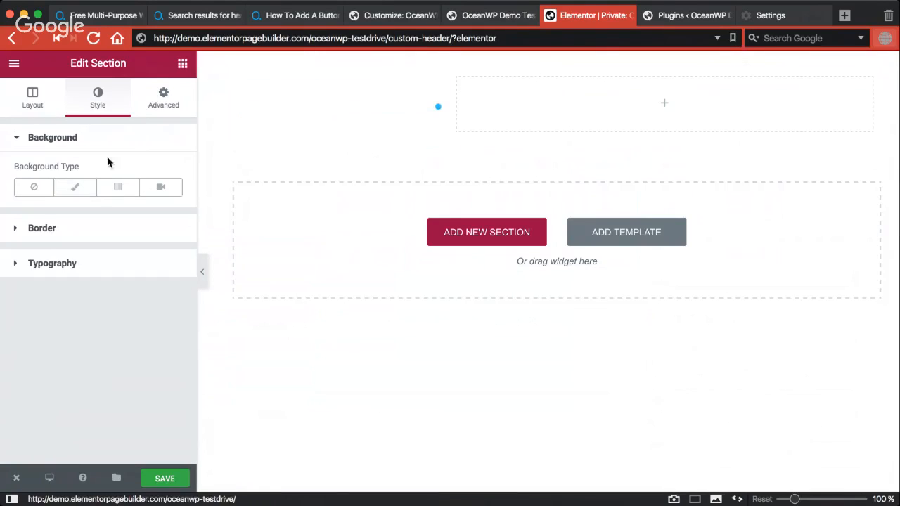
pyautogui.click(75, 187)
pyautogui.click(58, 104)
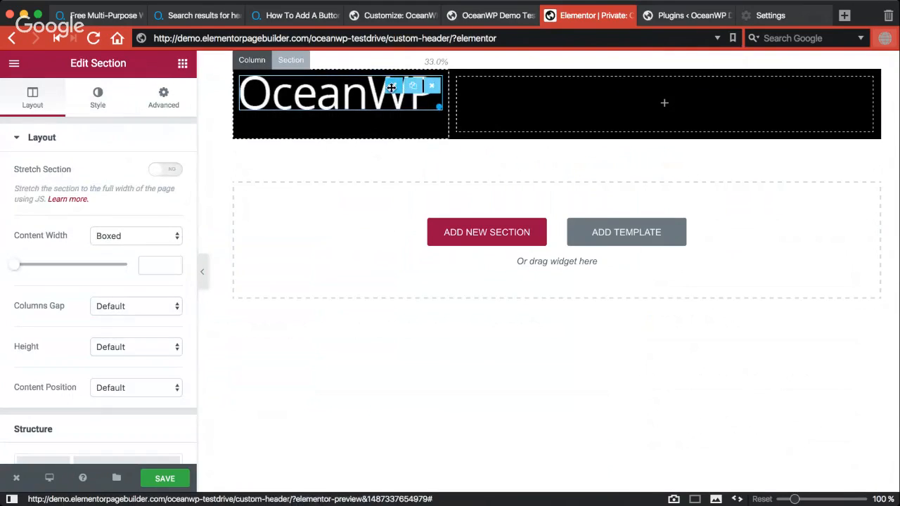
# Step: Check the Custom Header Logo widget's position choices and keep Left selected
pyautogui.click(391, 87)
pyautogui.click(54, 241)
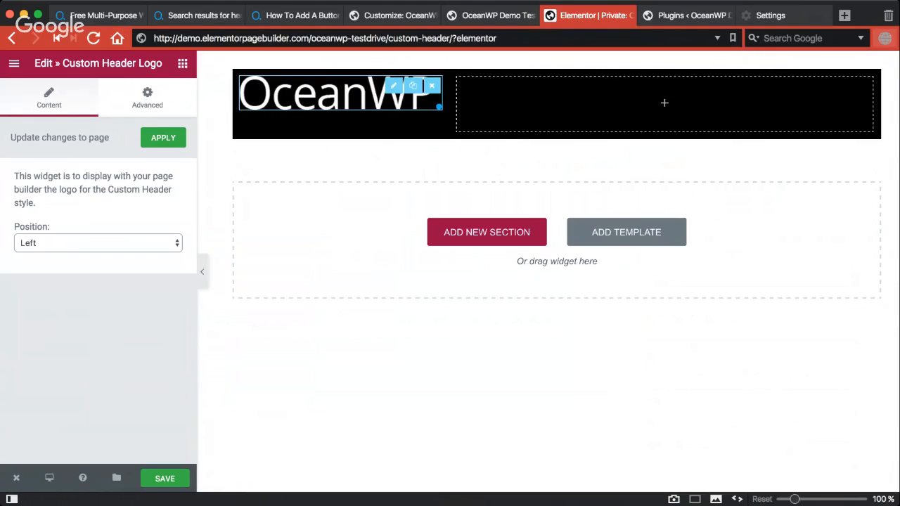
pyautogui.click(35, 263)
pyautogui.click(57, 247)
pyautogui.press('Up')
# Step: Find the Custom Header Nav widget and place it in the section's wide second column
pyautogui.click(182, 64)
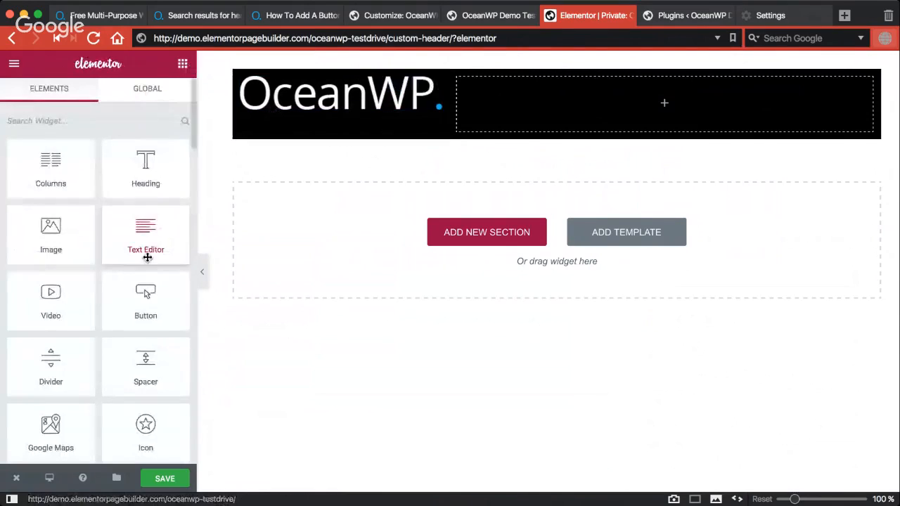
pyautogui.scroll(-10, 147, 257)
pyautogui.scroll(-5, 64, 338)
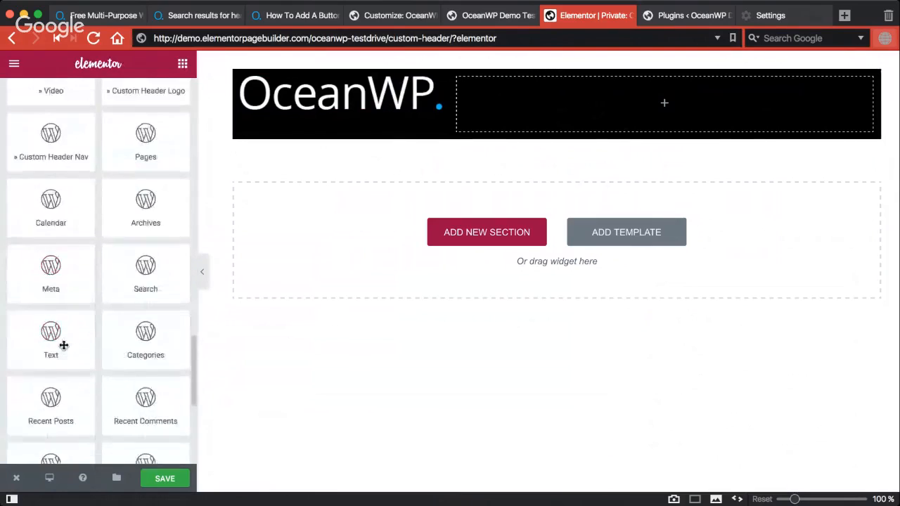
pyautogui.scroll(3, 63, 344)
pyautogui.scroll(-3, 64, 344)
pyautogui.scroll(1, 63, 345)
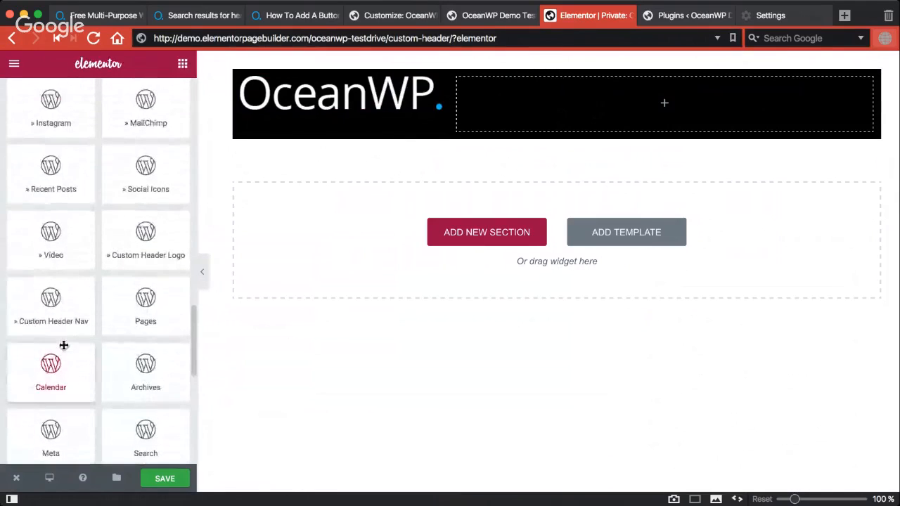
pyautogui.moveTo(52, 311); pyautogui.dragTo(665, 105)
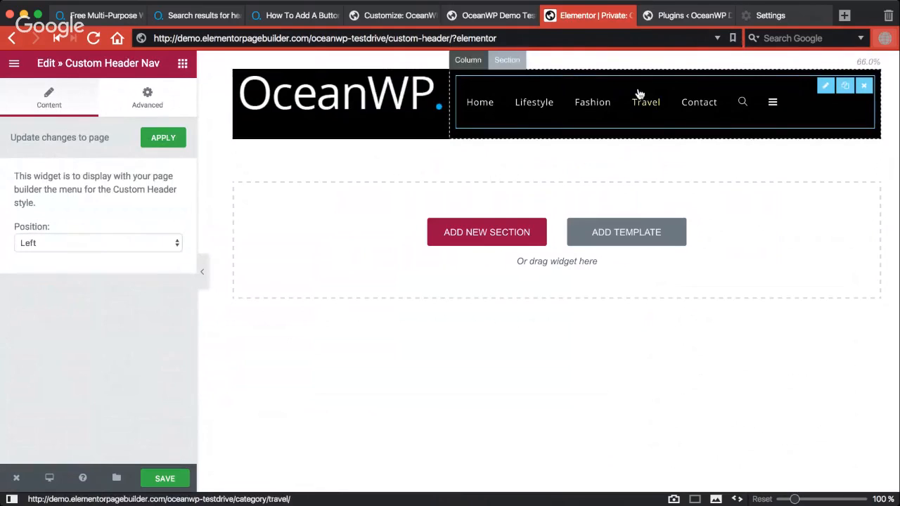
# Step: Compare the new header with the live demo site and the Customizer preview, and return to the header page editor
pyautogui.click(504, 17)
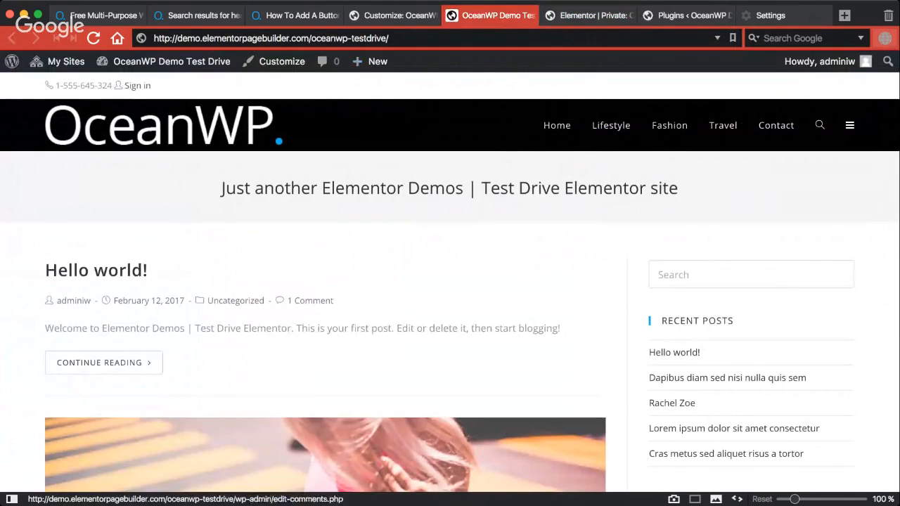
pyautogui.click(403, 20)
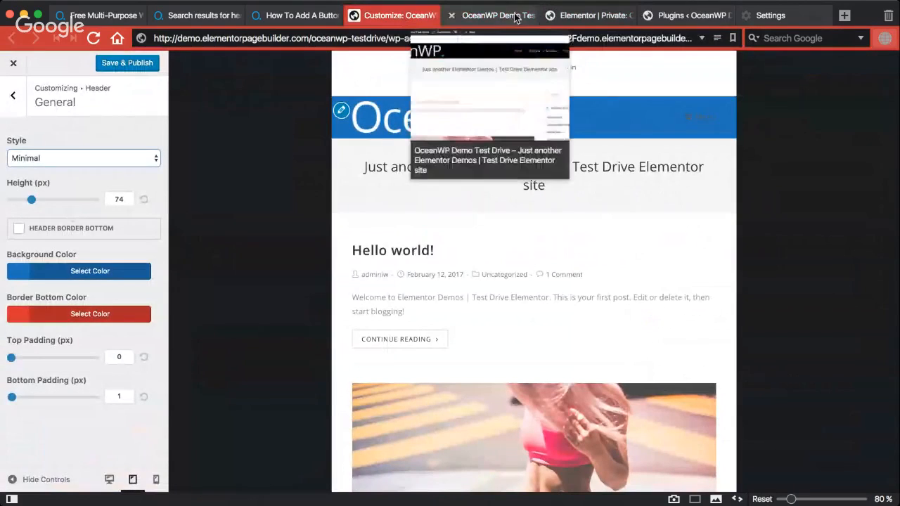
pyautogui.click(573, 15)
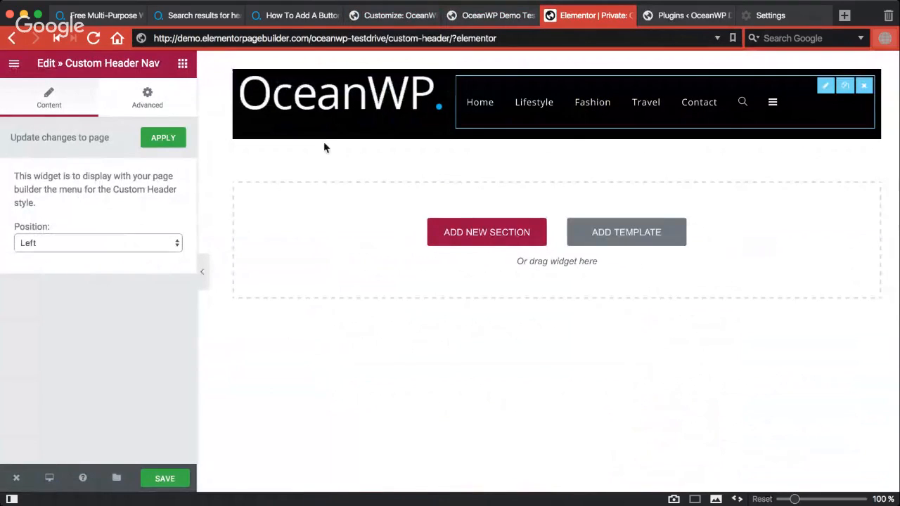
# Step: Try the Center position for the Custom Header Nav widget, and set its position to Right
pyautogui.click(89, 270)
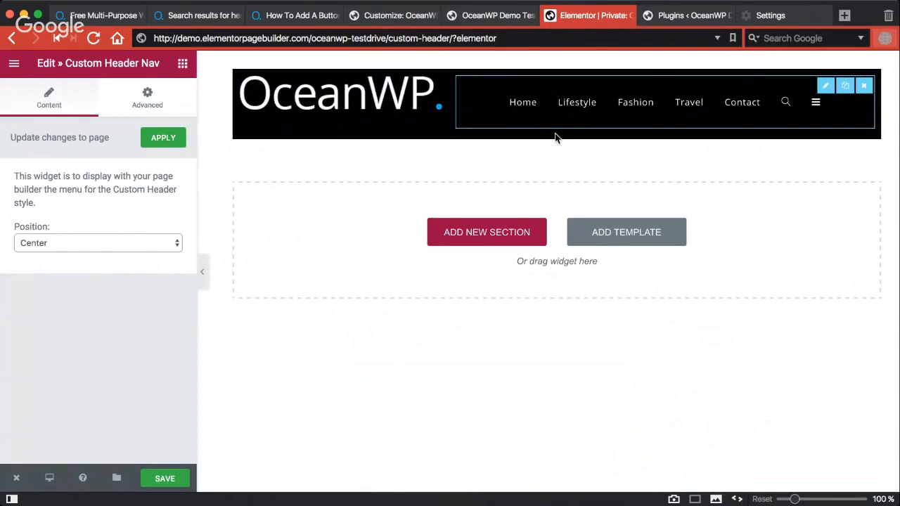
pyautogui.click(98, 244)
pyautogui.click(89, 256)
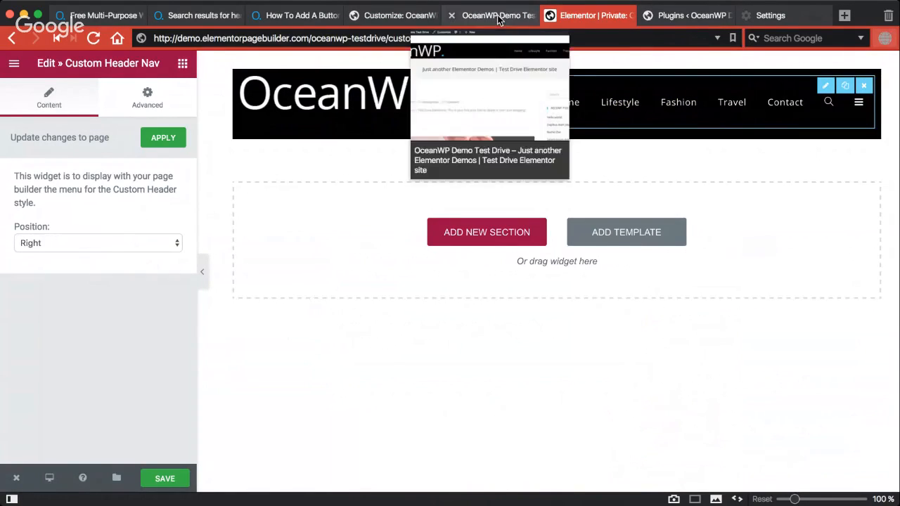
# Step: Check the header layout on the live site, and slightly narrow the logo column in the header section
pyautogui.click(499, 16)
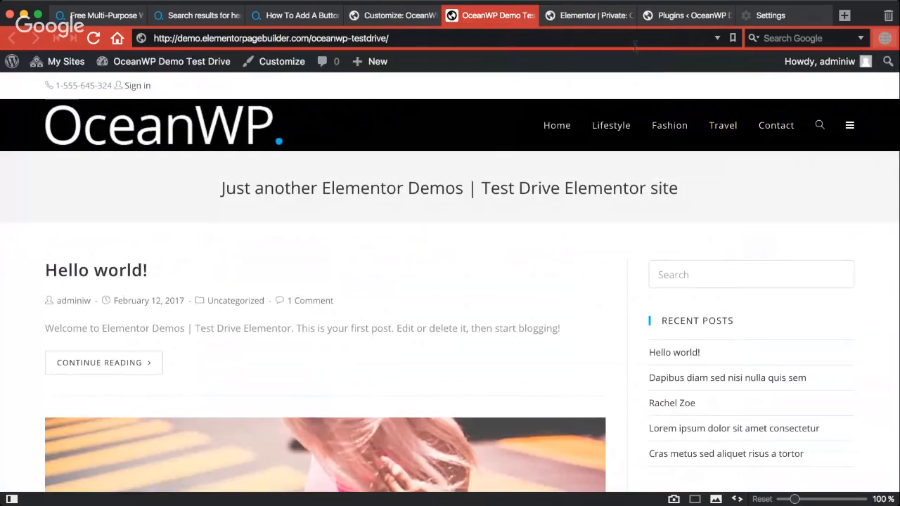
pyautogui.click(599, 18)
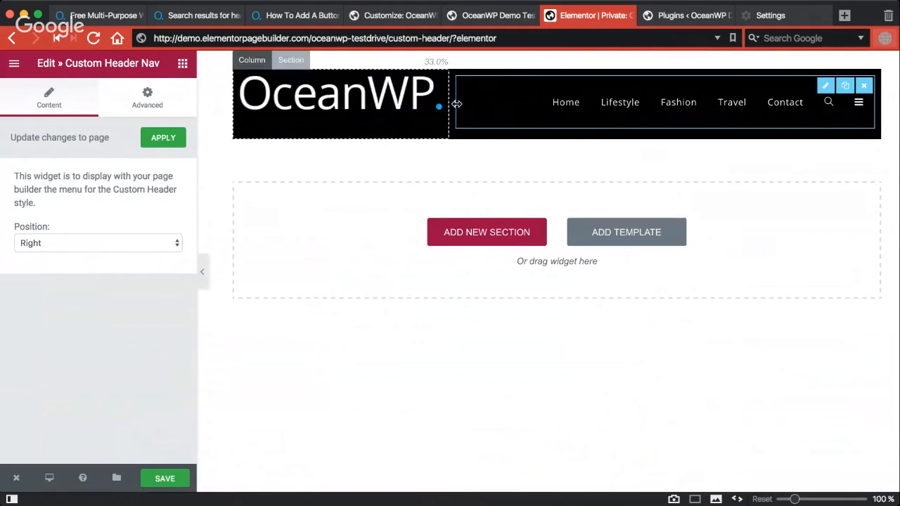
pyautogui.moveTo(456, 103); pyautogui.dragTo(436, 102)
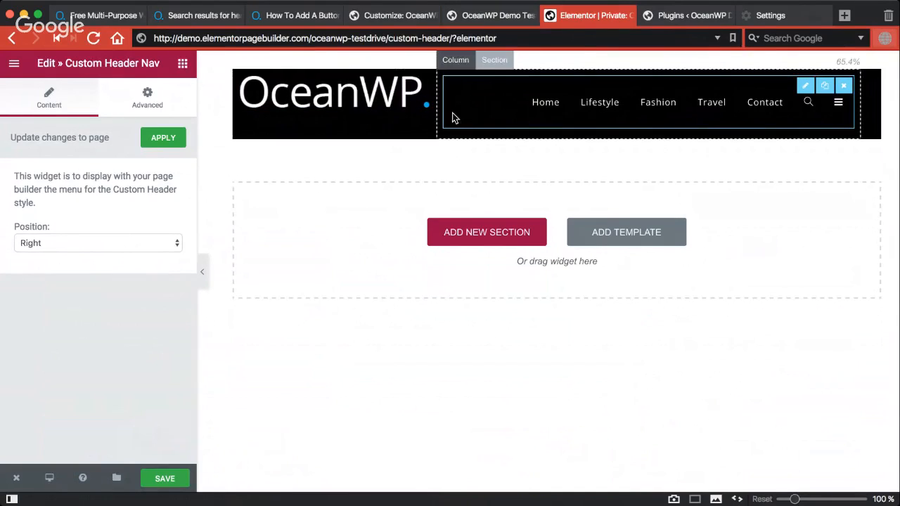
# Step: Search the widgets for "social" and place the Social Icons widget above the navigation in the header's second column
pyautogui.click(182, 63)
pyautogui.scroll(-15, 108, 227)
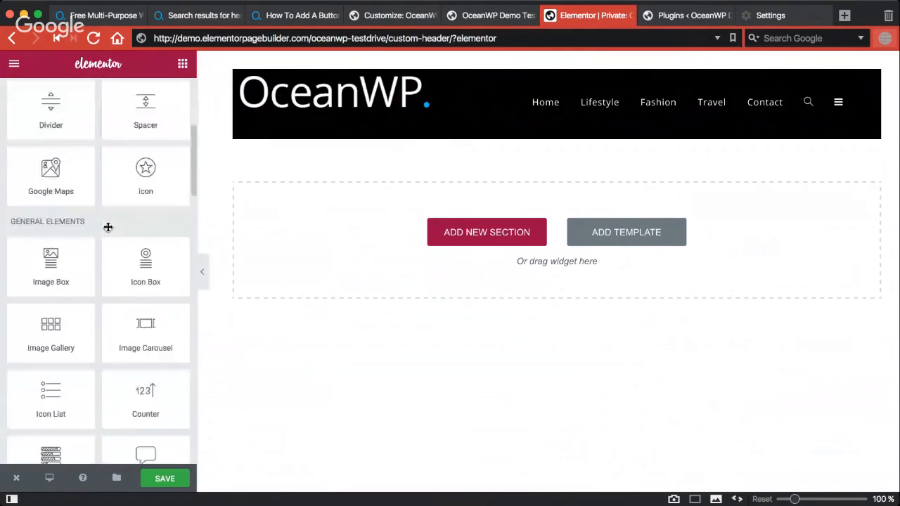
pyautogui.scroll(10, 108, 227)
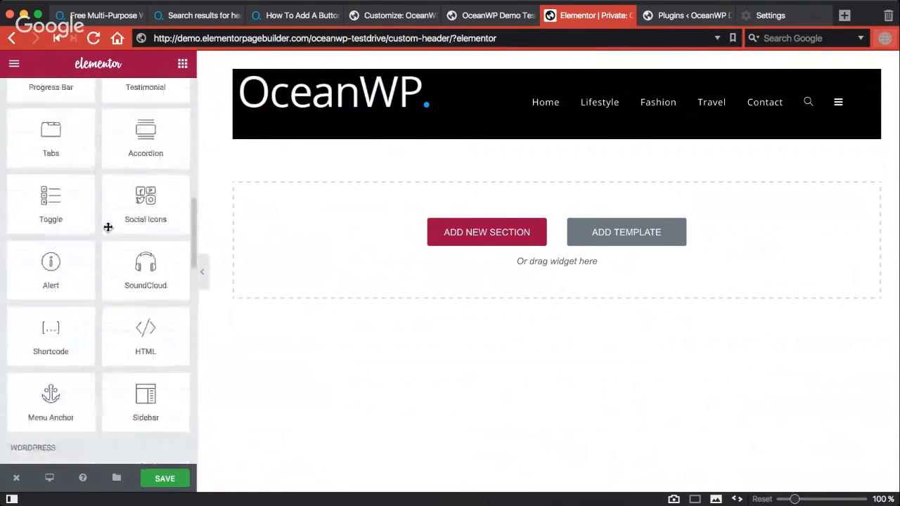
pyautogui.scroll(5, 108, 227)
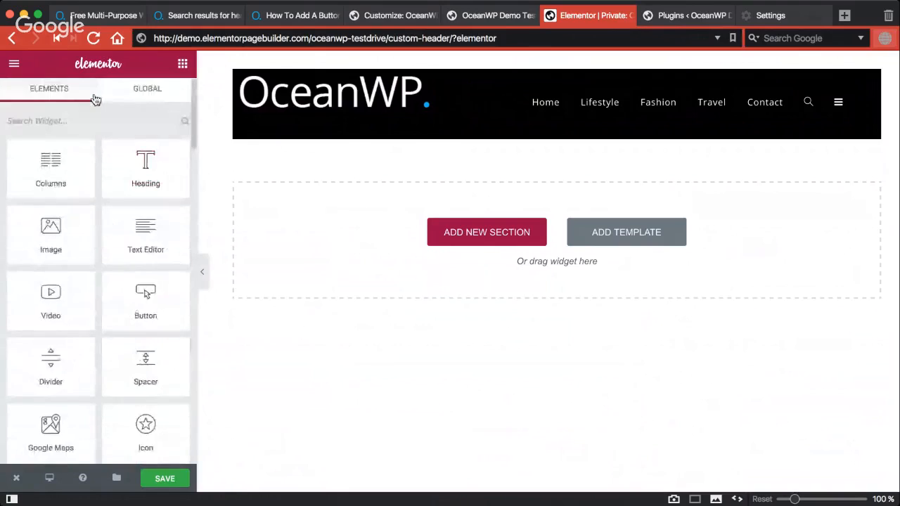
pyautogui.click(84, 117)
pyautogui.write('social')
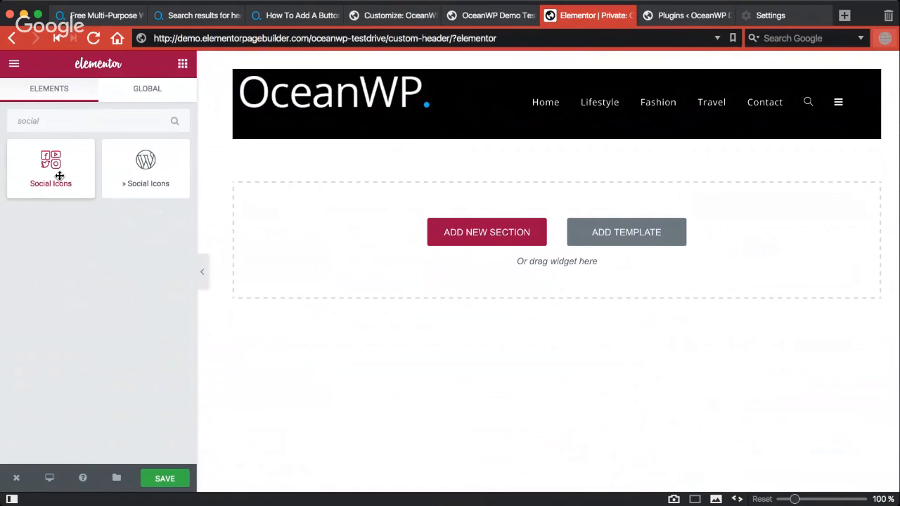
pyautogui.moveTo(60, 176); pyautogui.dragTo(608, 92)
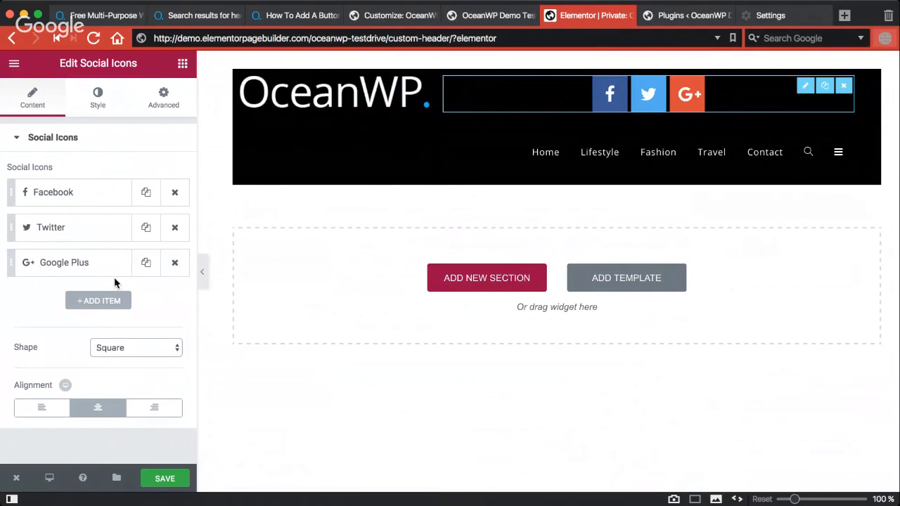
# Step: Align the social icons to the right and give them a custom primary color of black, #000000
pyautogui.click(156, 408)
pyautogui.click(105, 104)
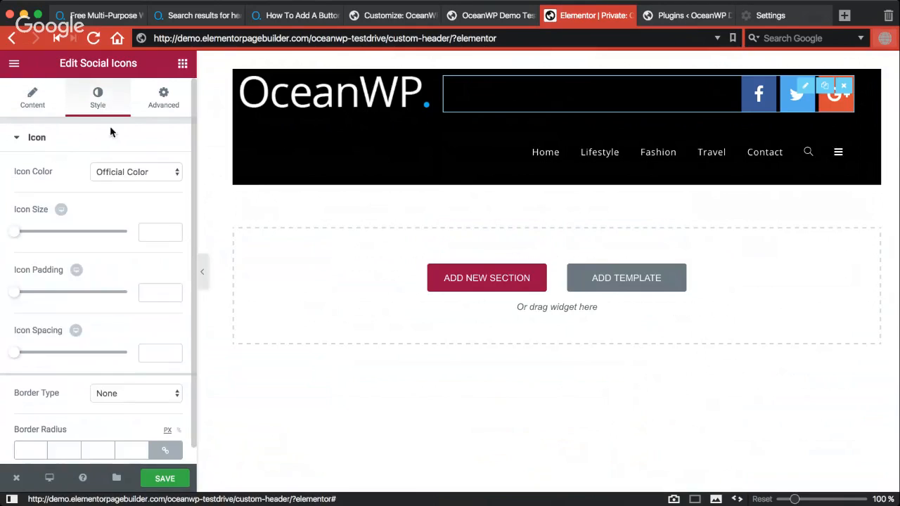
pyautogui.click(130, 184)
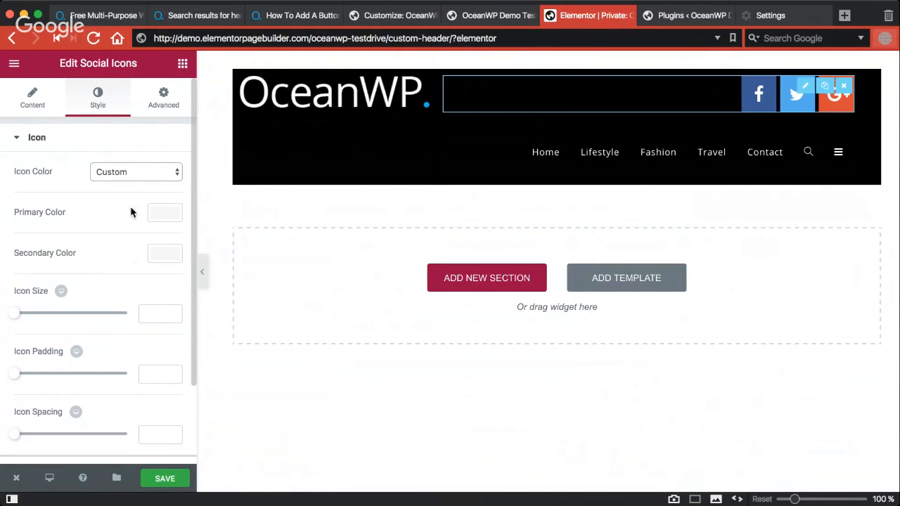
pyautogui.click(164, 215)
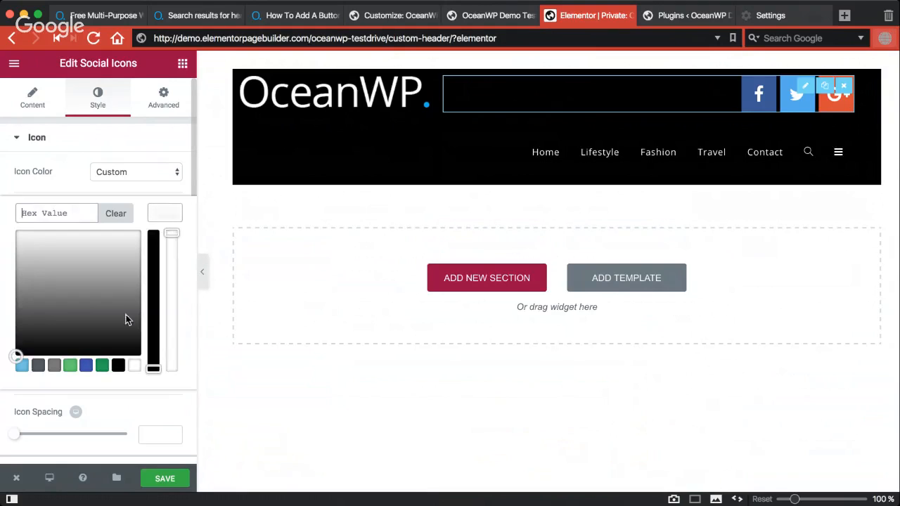
pyautogui.click(134, 365)
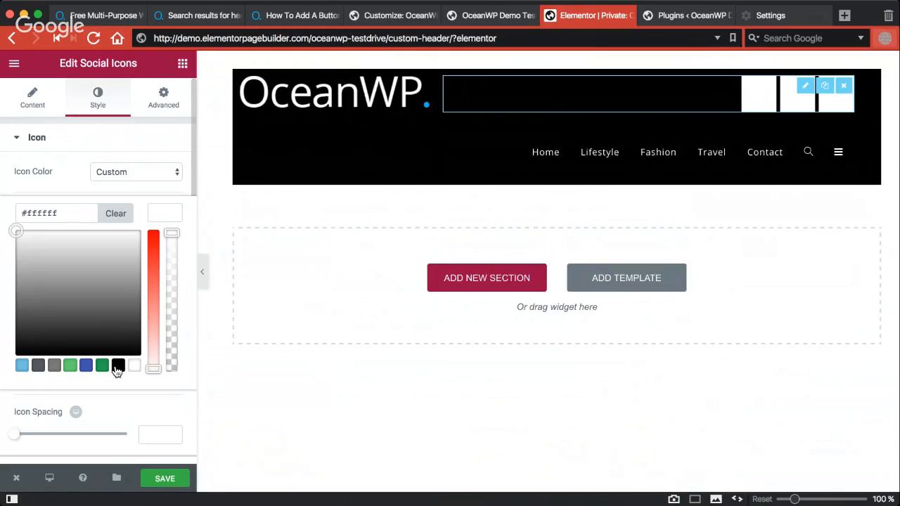
pyautogui.click(117, 366)
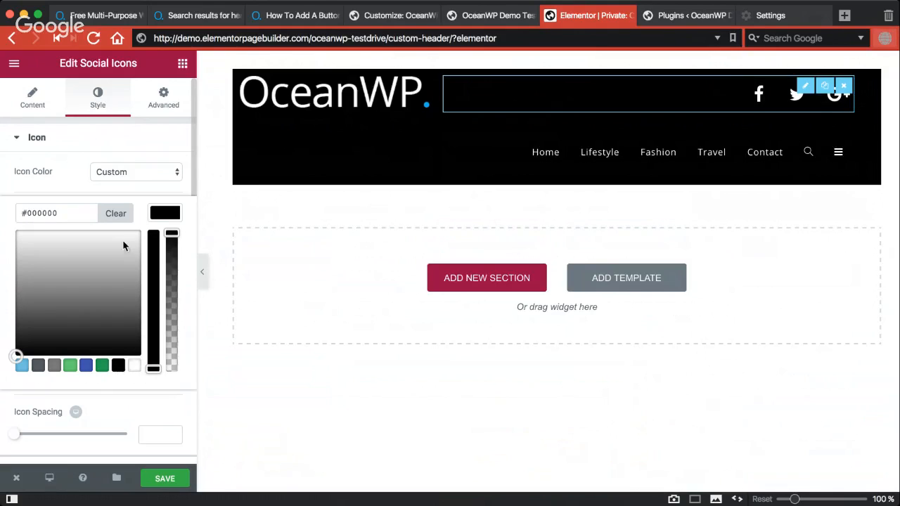
pyautogui.click(156, 215)
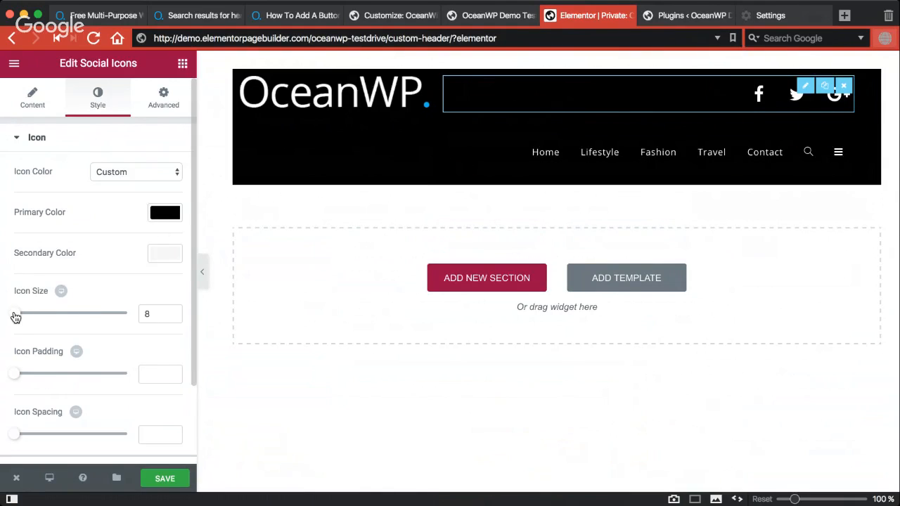
# Step: Set the social icons' icon size to 18
pyautogui.moveTo(16, 318)
pyautogui.mouseDown()
pyautogui.moveTo(31, 319)
pyautogui.moveTo(18, 317)
pyautogui.mouseUp()
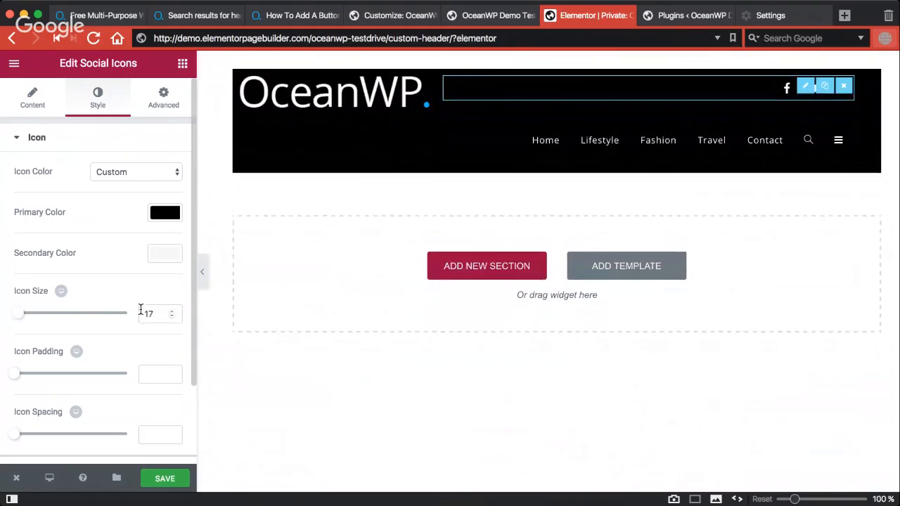
pyautogui.doubleClick(144, 313)
pyautogui.write('18')
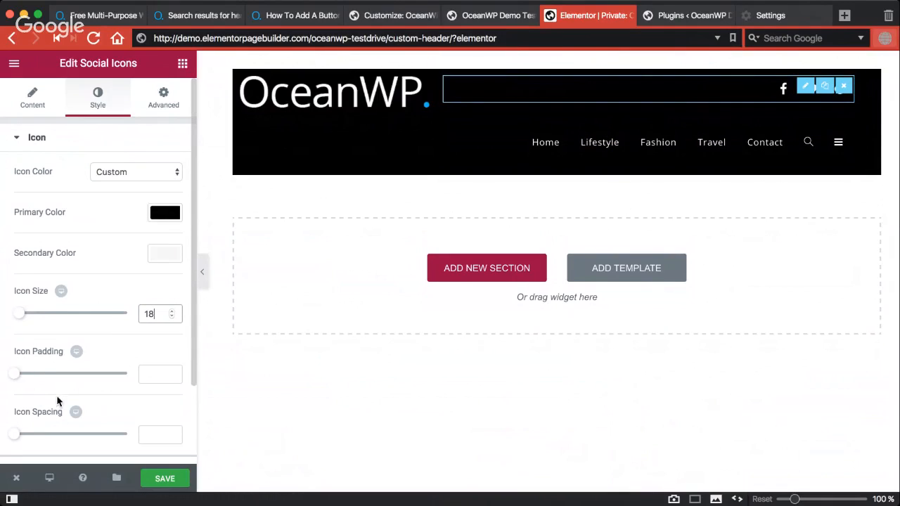
pyautogui.scroll(-3, 58, 401)
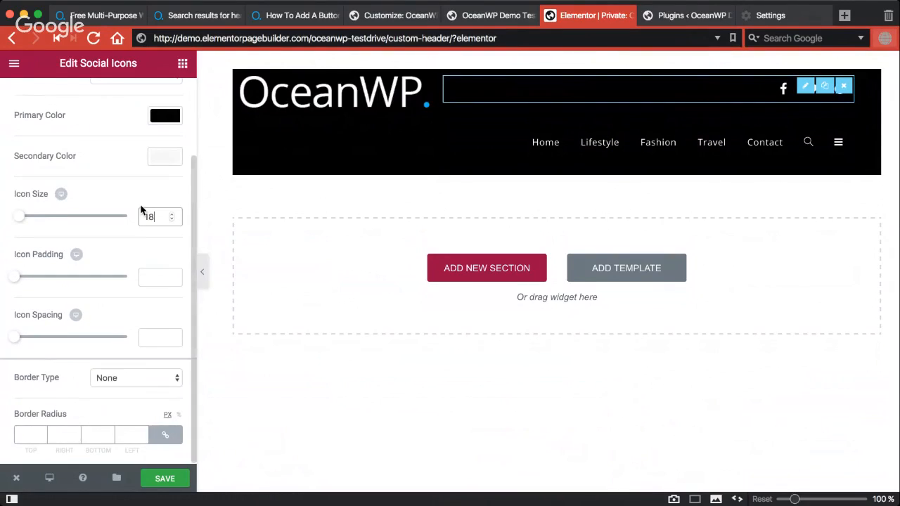
pyautogui.scroll(3, 133, 169)
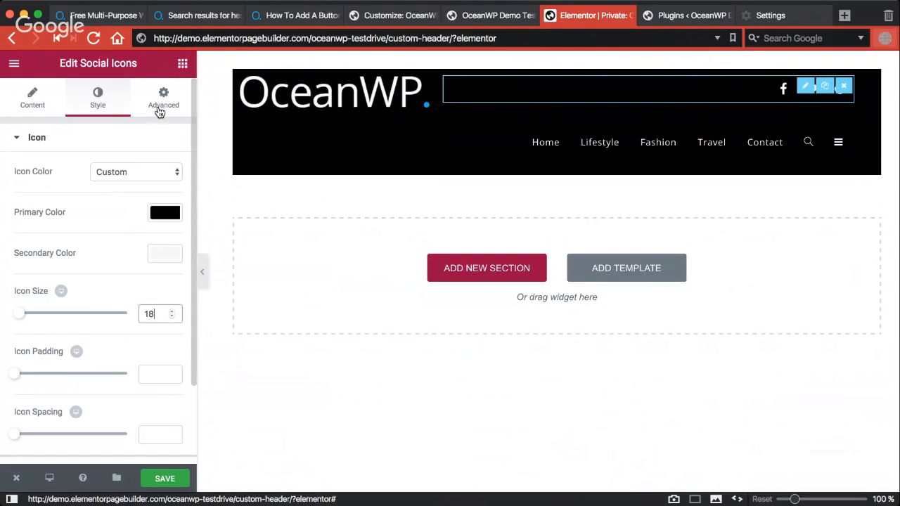
# Step: Set the Social Icons widget's padding to 0 on all sides
pyautogui.click(160, 111)
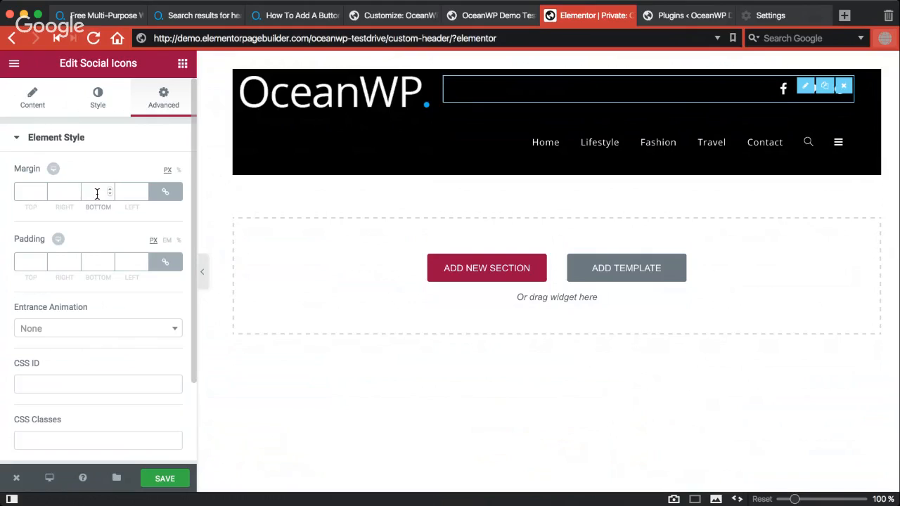
pyautogui.press('Tab')
pyautogui.click(93, 261)
pyautogui.write('0')
pyautogui.press('Tab')
# Step: Set the Custom Header Nav widget's margin and padding to 0 on all sides
pyautogui.click(525, 131)
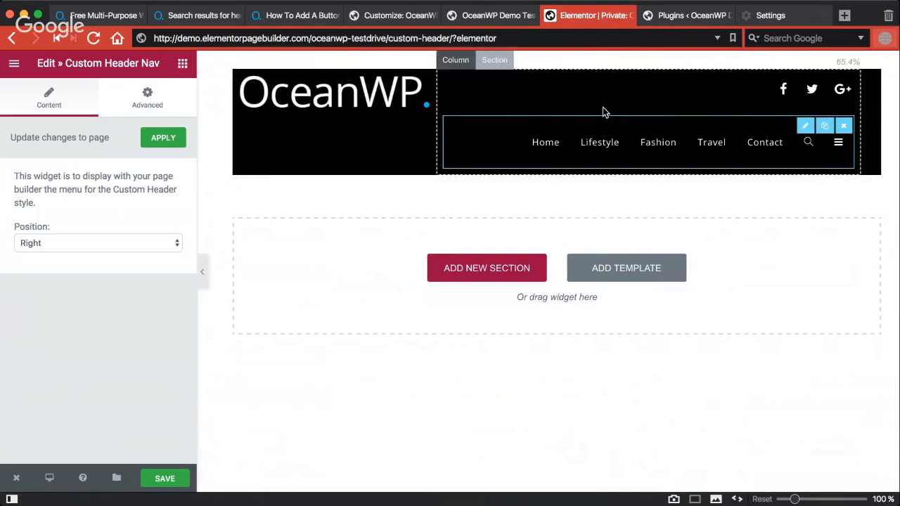
pyautogui.click(142, 100)
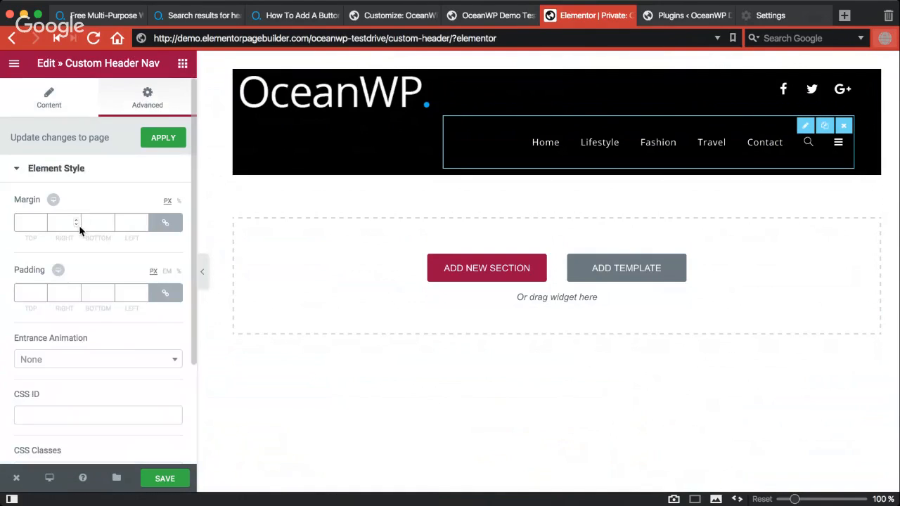
pyautogui.click(54, 221)
pyautogui.write('0')
pyautogui.press('Tab')
pyautogui.click(63, 293)
pyautogui.write('0')
pyautogui.press('Tab')
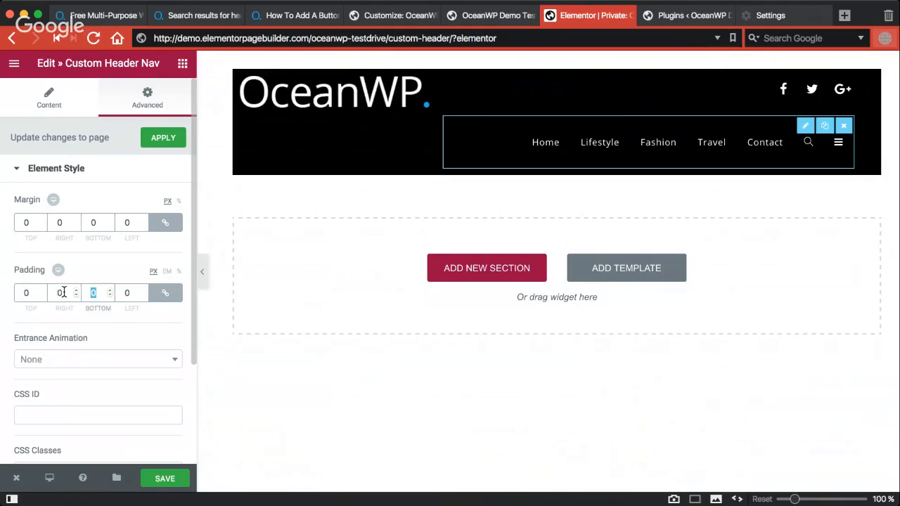
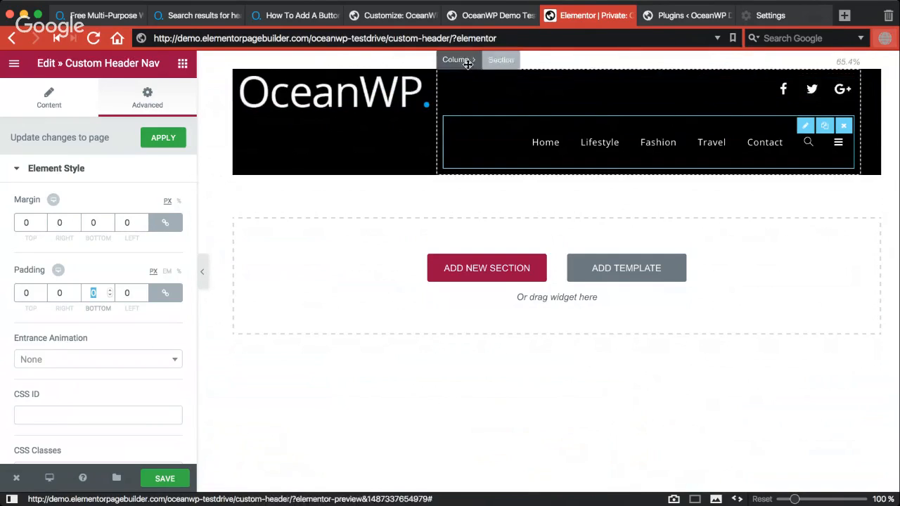
# Step: Look through the header section's height, background, margin and padding settings
pyautogui.scroll(-2, 84, 292)
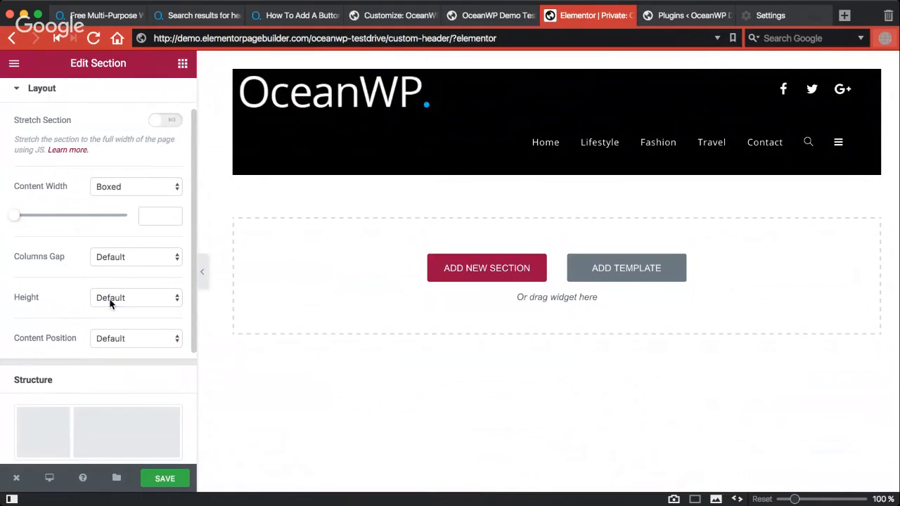
pyautogui.click(109, 299)
pyautogui.scroll(2, 129, 138)
pyautogui.click(98, 99)
pyautogui.scroll(-1, 61, 199)
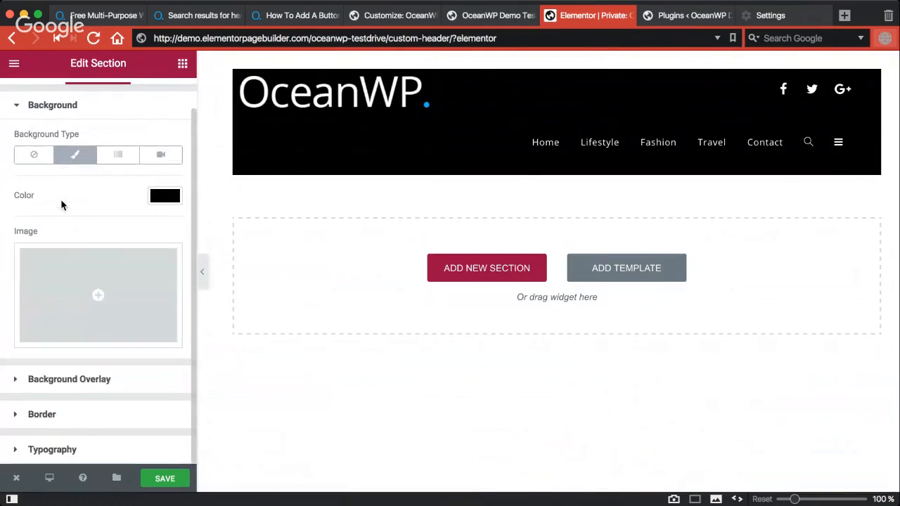
pyautogui.scroll(1, 61, 201)
pyautogui.click(163, 98)
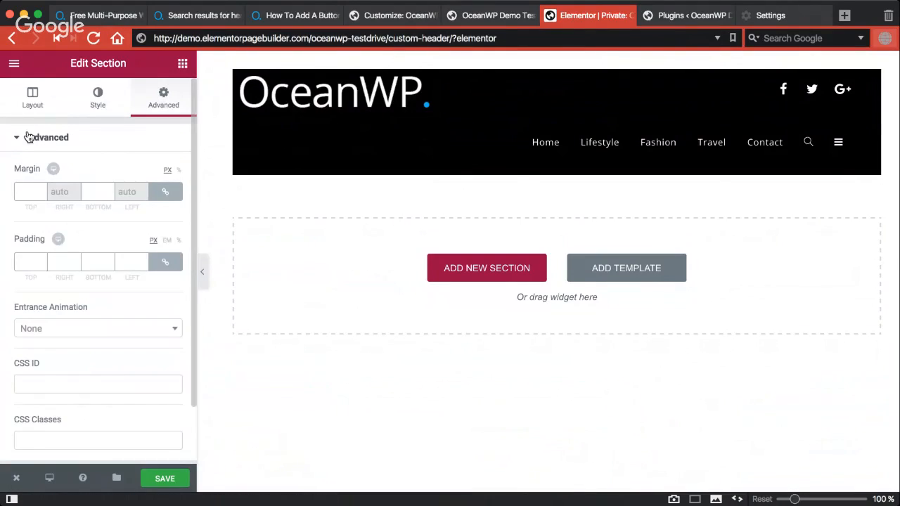
pyautogui.click(40, 111)
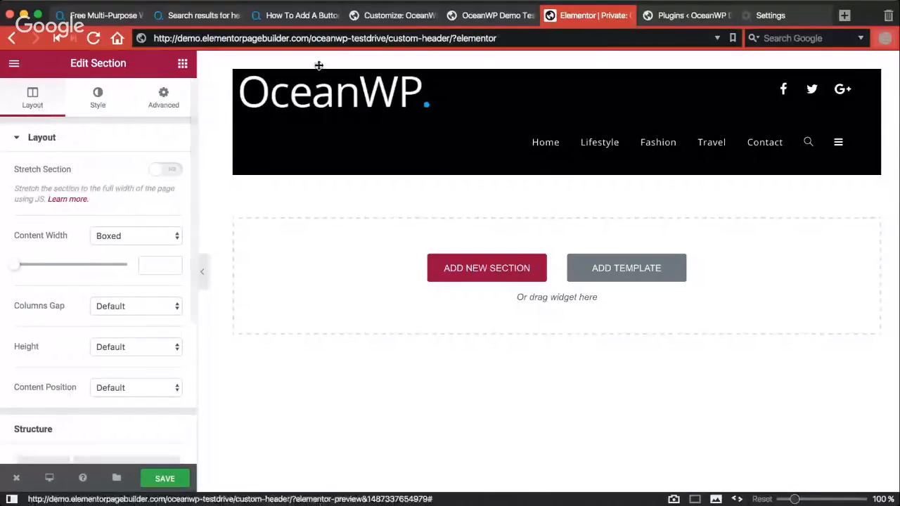
# Step: Save the custom header page and switch to the Customizer's general header settings
pyautogui.moveTo(627, 110)
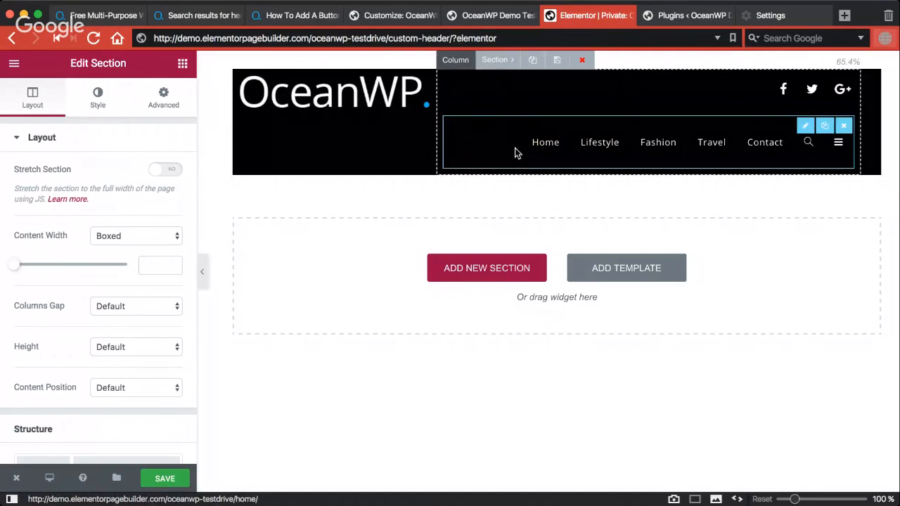
pyautogui.click(166, 479)
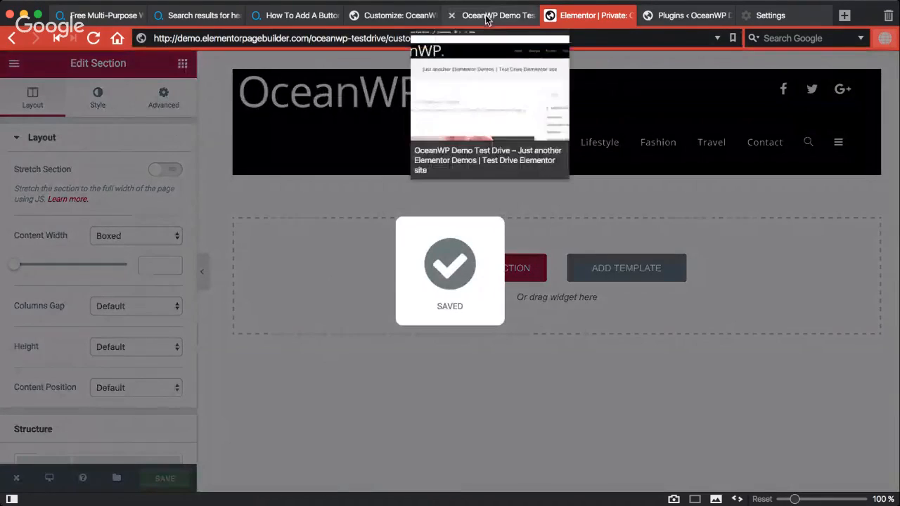
pyautogui.click(478, 16)
pyautogui.click(406, 16)
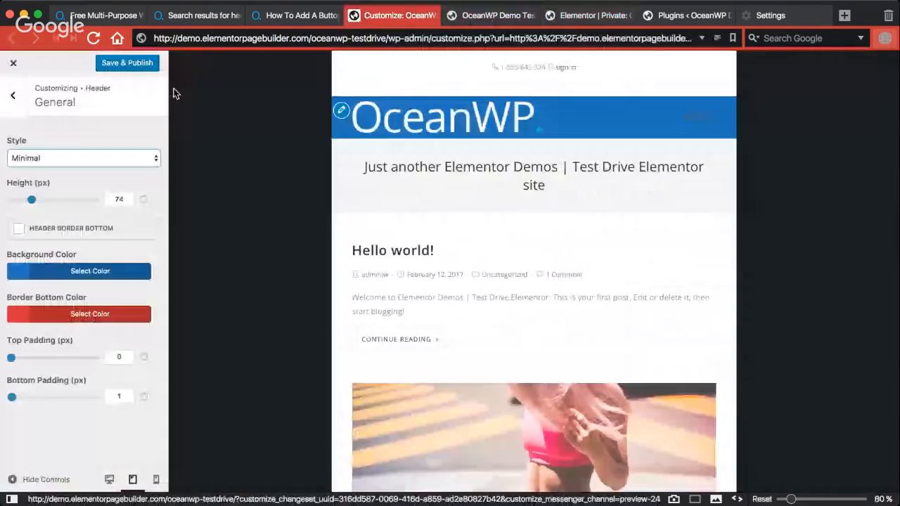
# Step: Reload the Customizer and set the header style to Custom Header in the general header settings
pyautogui.click(94, 39)
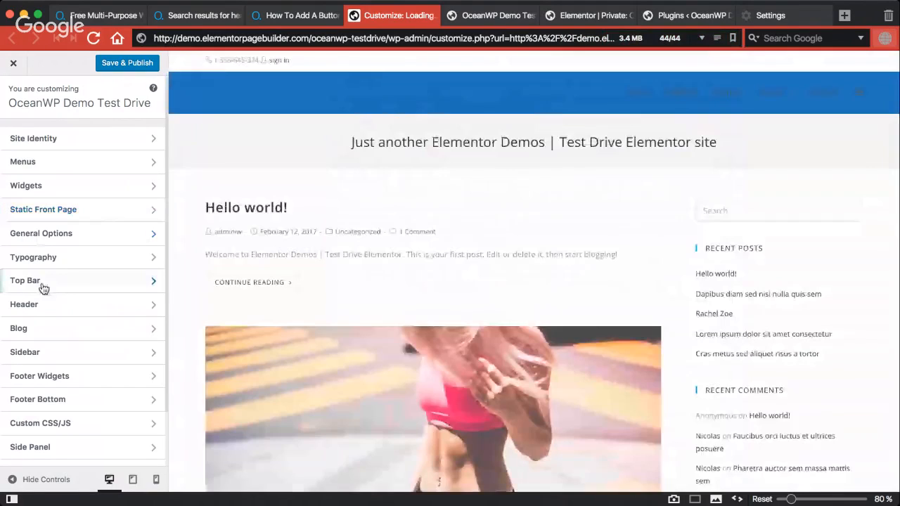
pyautogui.click(37, 306)
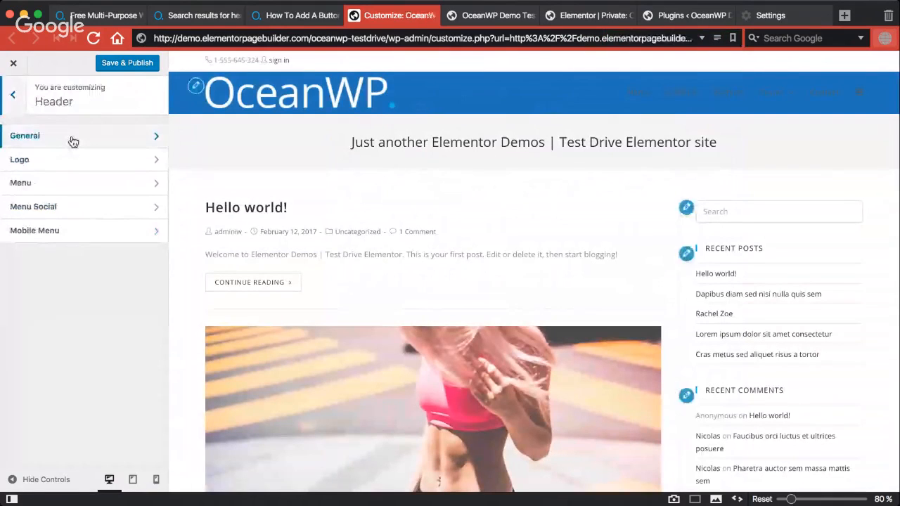
pyautogui.click(73, 140)
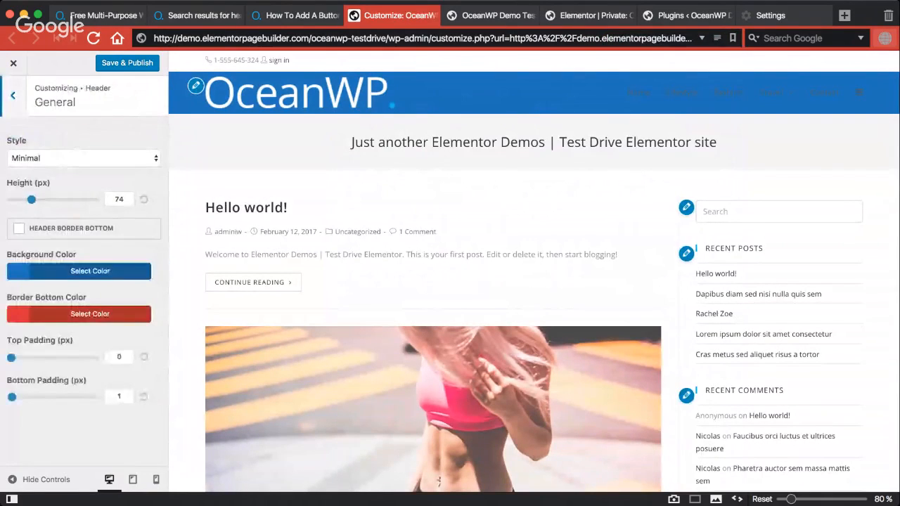
pyautogui.click(58, 211)
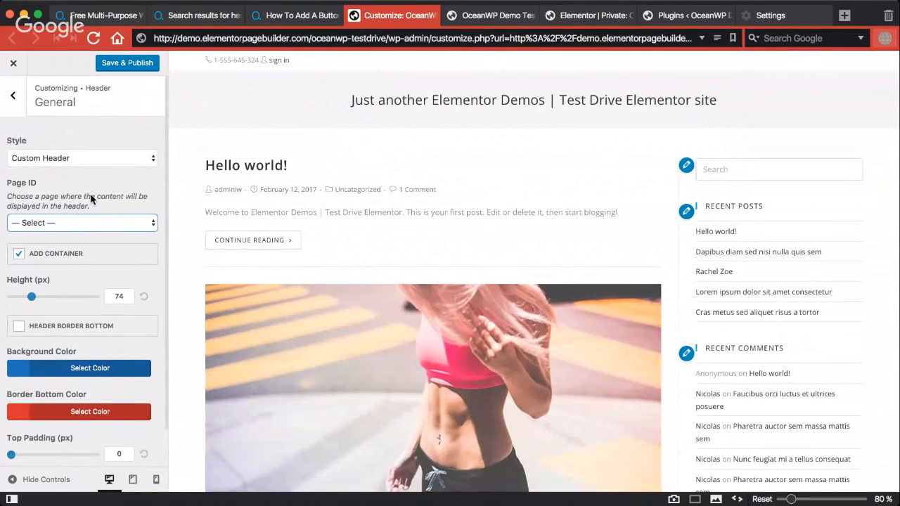
# Step: Leave the Elementor editor of the Custom Header page for its WordPress edit screen
pyautogui.click(507, 15)
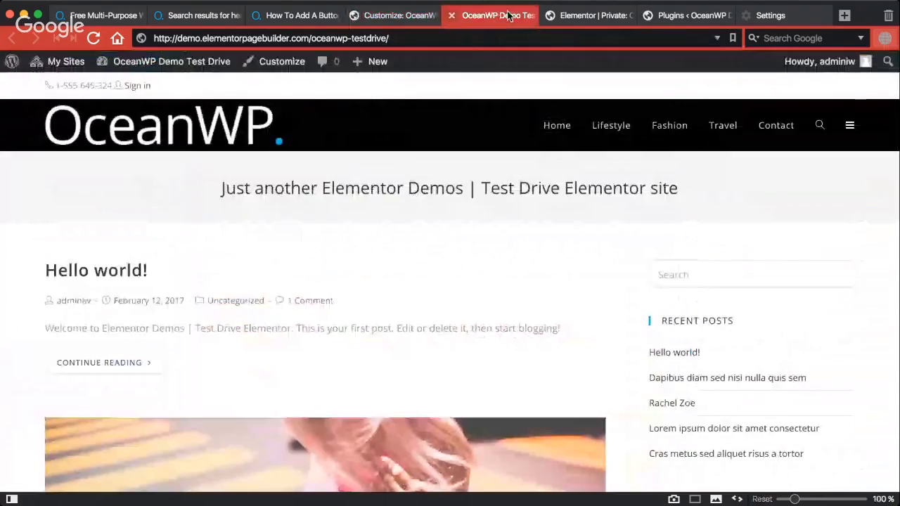
pyautogui.click(659, 15)
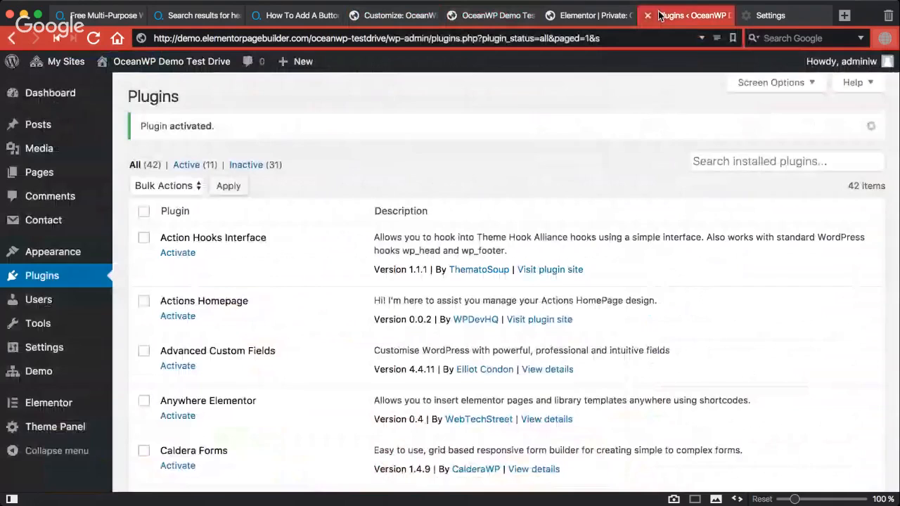
pyautogui.click(594, 15)
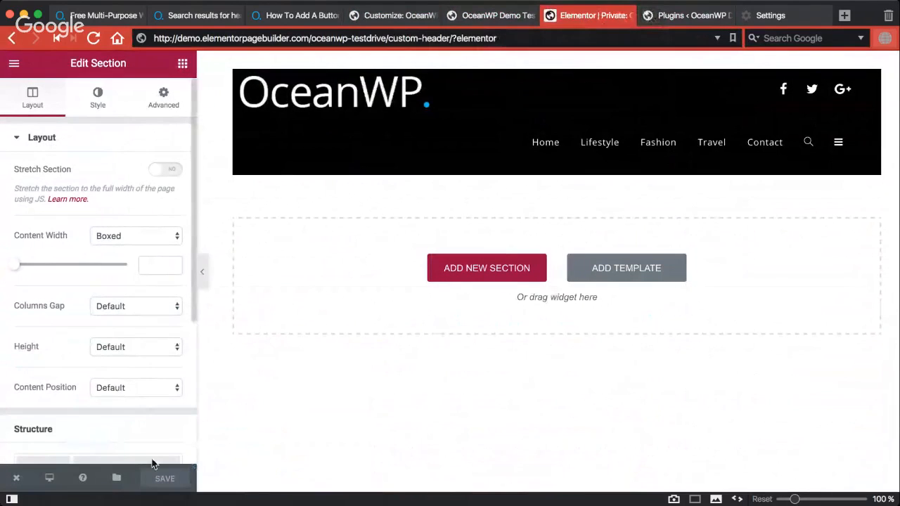
pyautogui.click(20, 481)
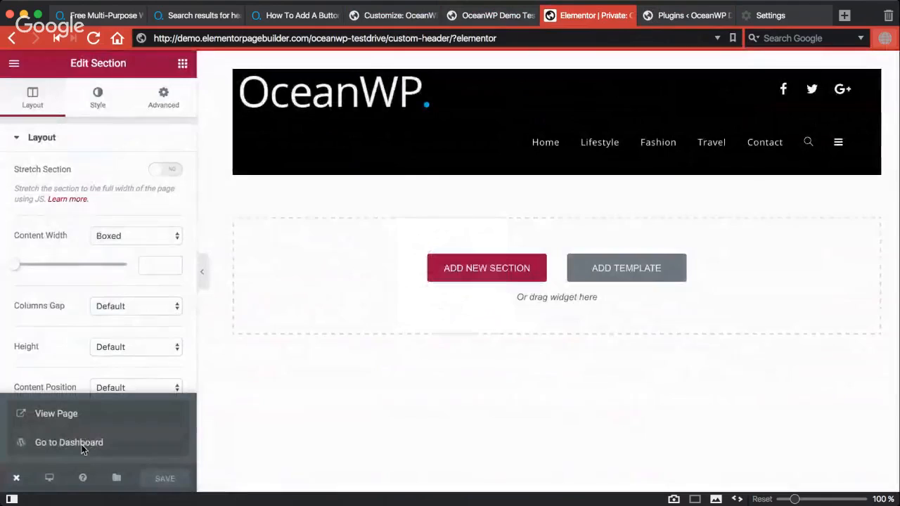
pyautogui.click(82, 444)
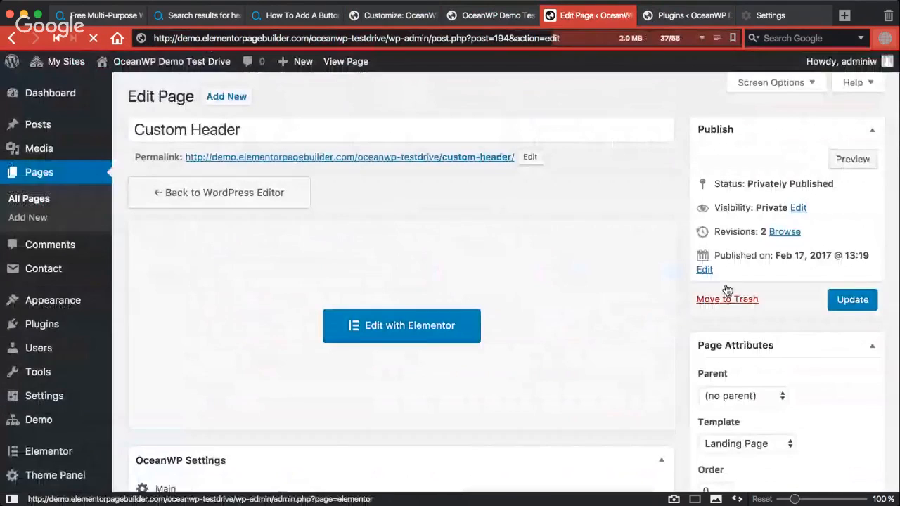
# Step: Change the Custom Header page's visibility to Public and publish it
pyautogui.click(798, 208)
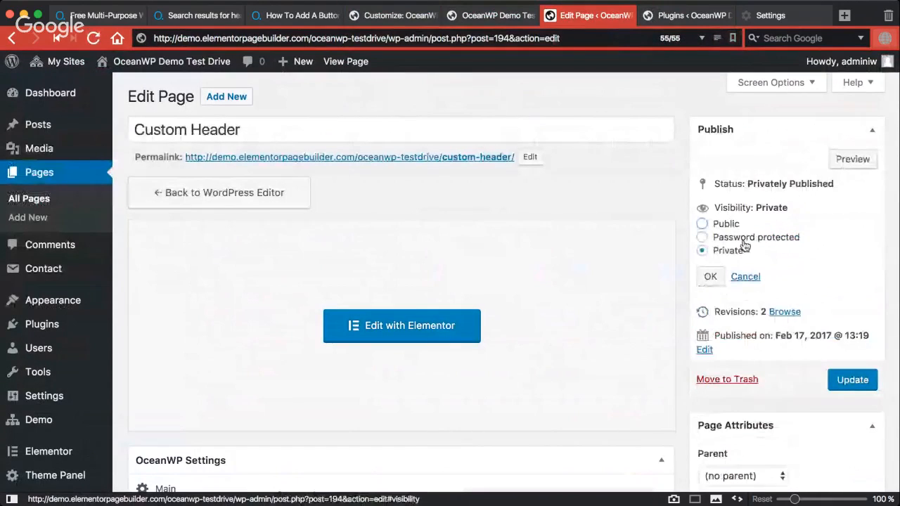
pyautogui.click(730, 226)
pyautogui.click(711, 277)
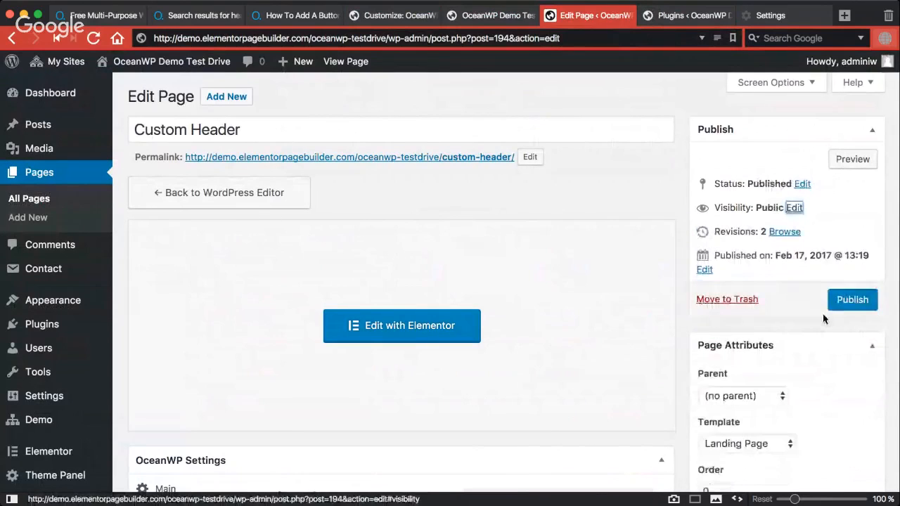
pyautogui.click(842, 300)
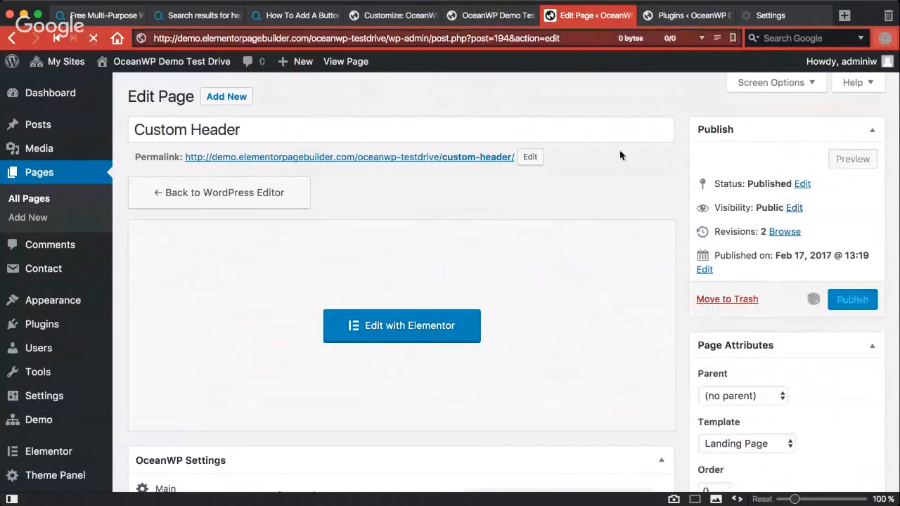
# Step: Reload the Customizer and choose the Custom Header page as the header's Page ID in the general header settings
pyautogui.click(478, 17)
pyautogui.click(398, 16)
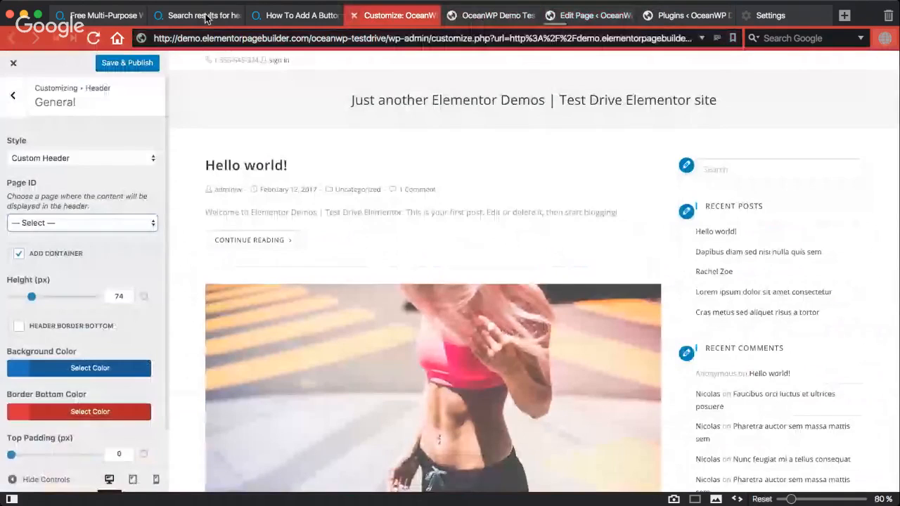
pyautogui.click(93, 38)
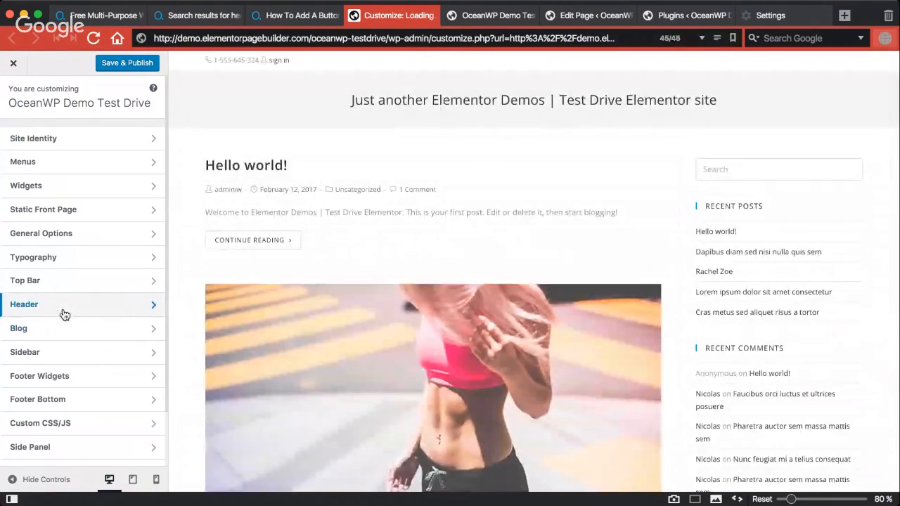
pyautogui.click(64, 313)
pyautogui.click(100, 142)
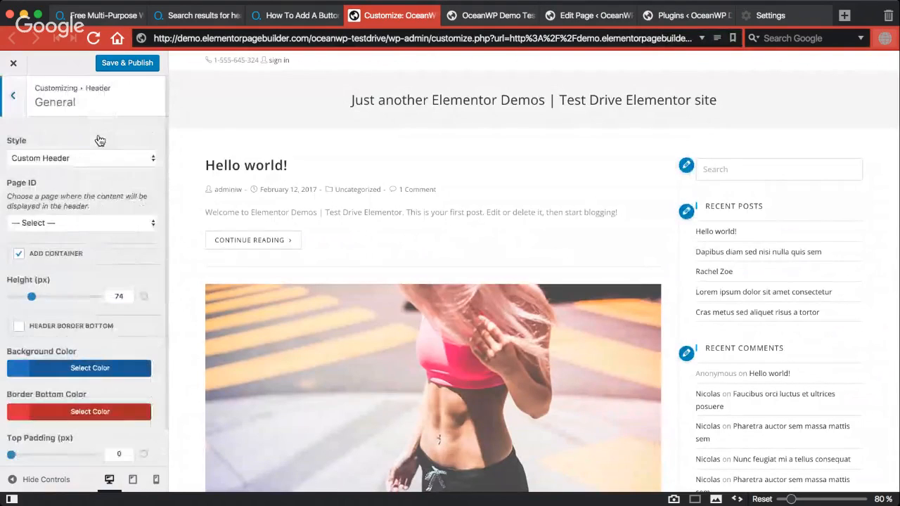
pyautogui.click(75, 223)
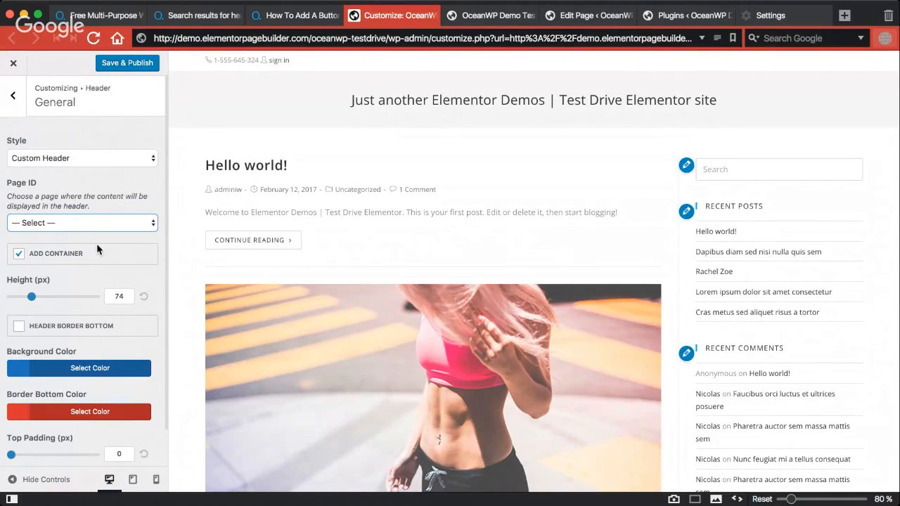
pyautogui.click(117, 230)
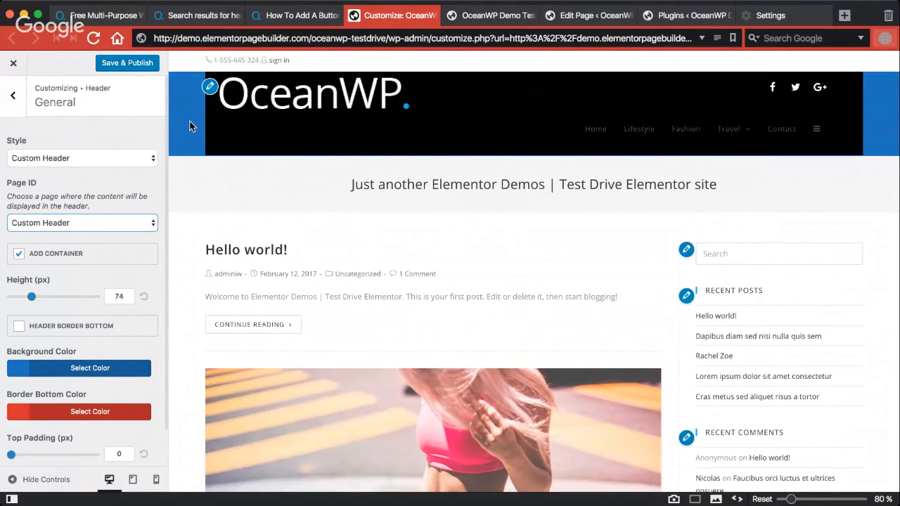
# Step: Set the header's background color to black (#000000) and preview the header at full width with the controls hidden
pyautogui.click(20, 480)
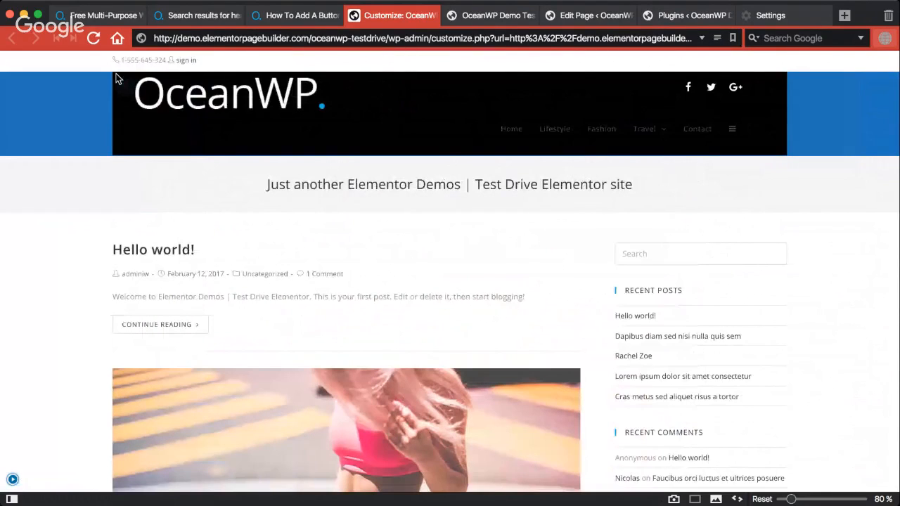
pyautogui.click(13, 479)
pyautogui.click(19, 380)
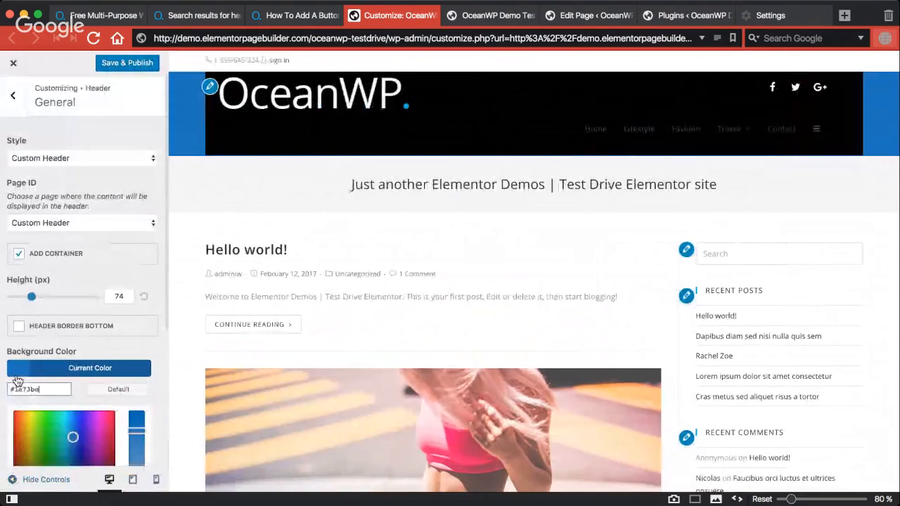
pyautogui.scroll(-2, 75, 422)
pyautogui.scroll(-2, 82, 367)
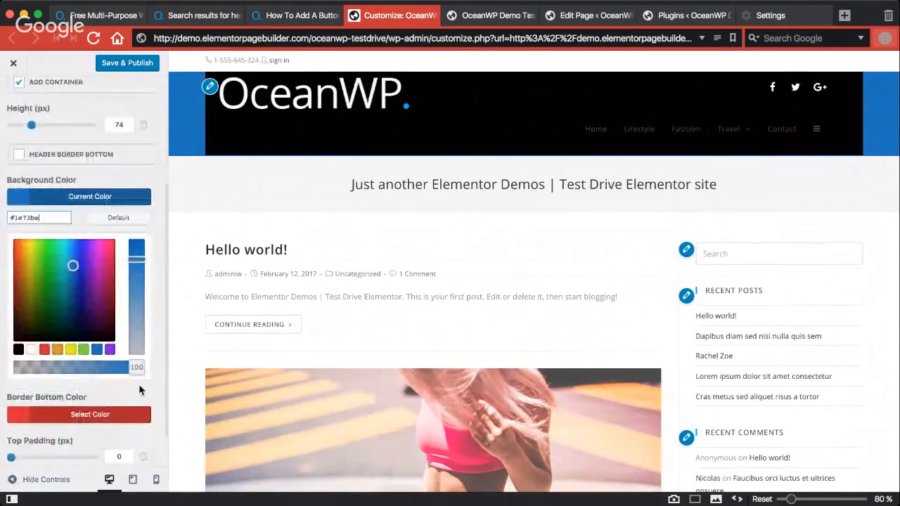
pyautogui.moveTo(139, 368); pyautogui.dragTo(3, 368)
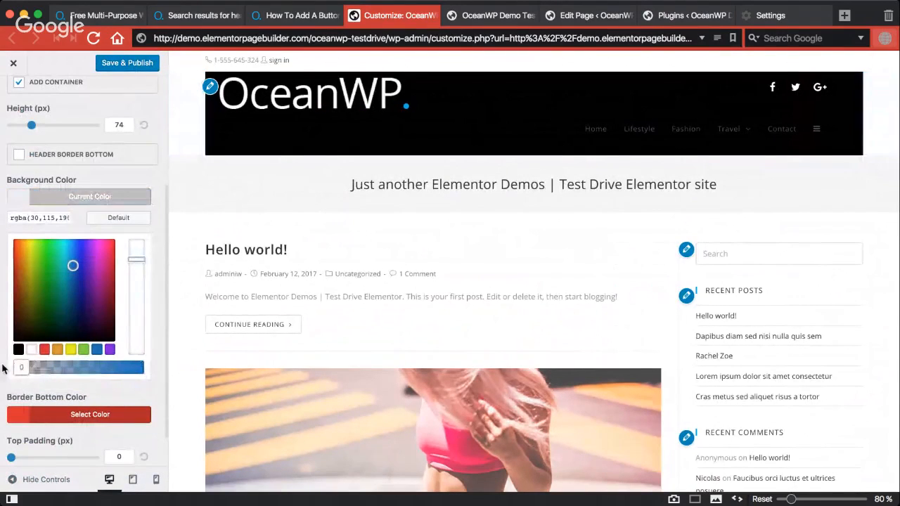
pyautogui.click(18, 348)
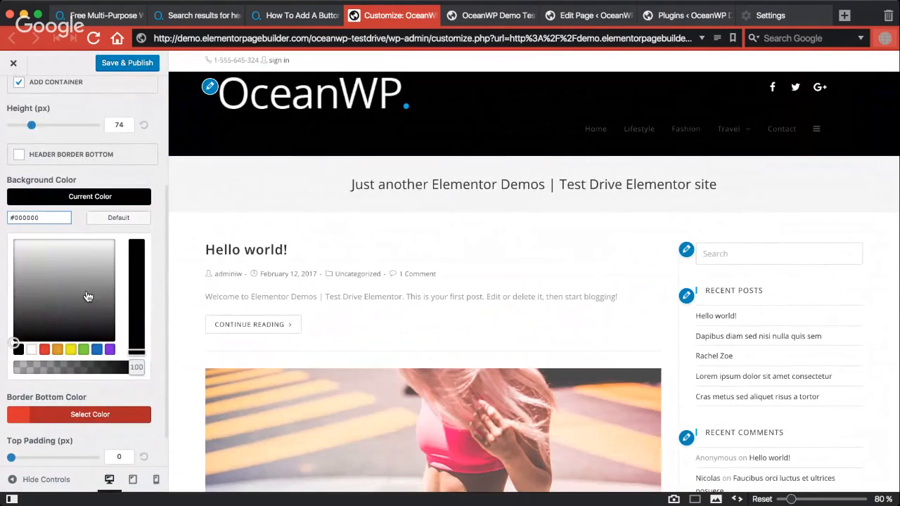
pyautogui.scroll(3, 87, 296)
pyautogui.click(14, 480)
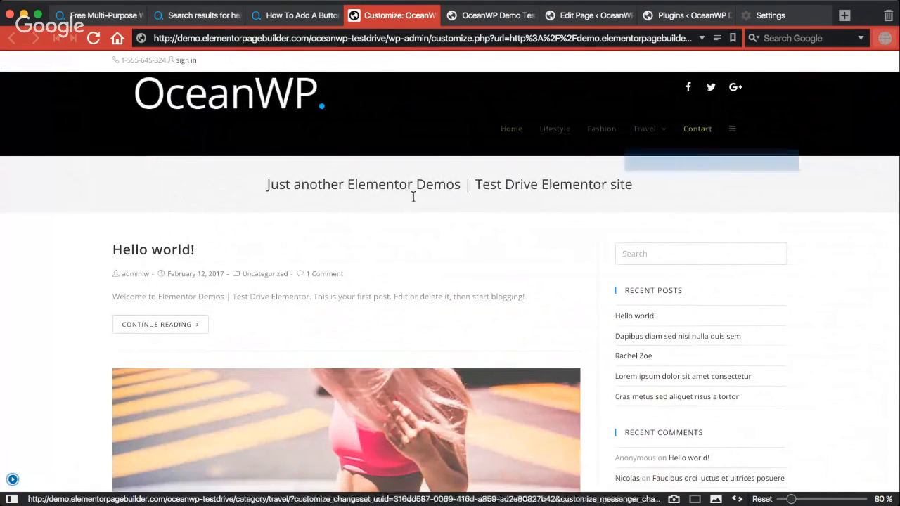
pyautogui.click(13, 480)
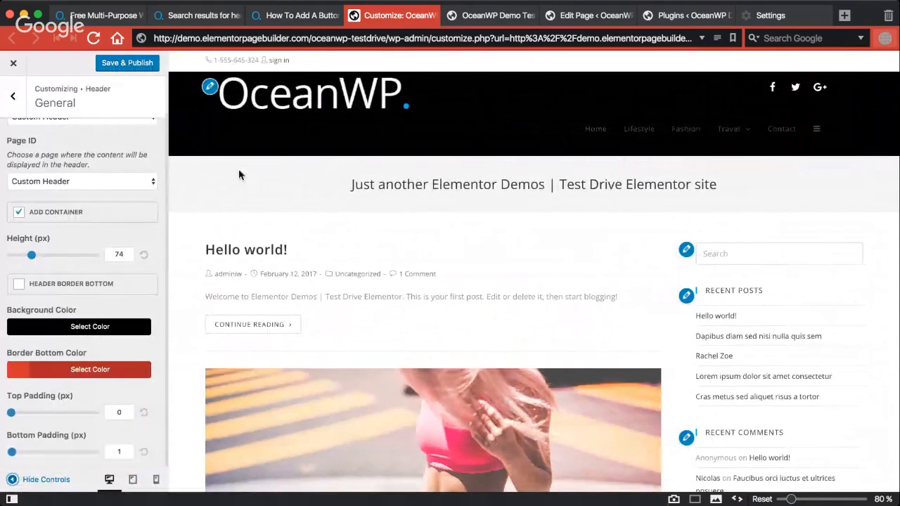
# Step: Set the header menu's main link color to white (#ffffff)
pyautogui.scroll(1, 21, 204)
pyautogui.click(13, 113)
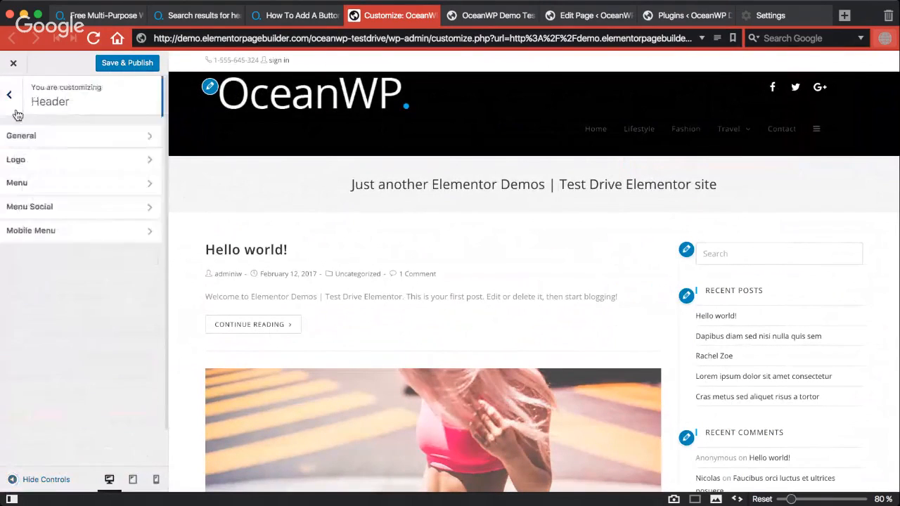
pyautogui.click(40, 184)
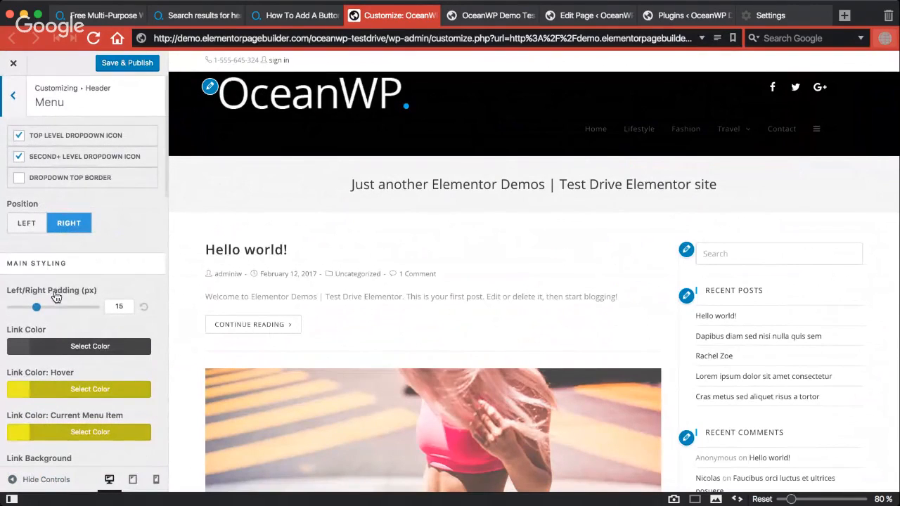
pyautogui.scroll(-5, 57, 295)
pyautogui.click(28, 214)
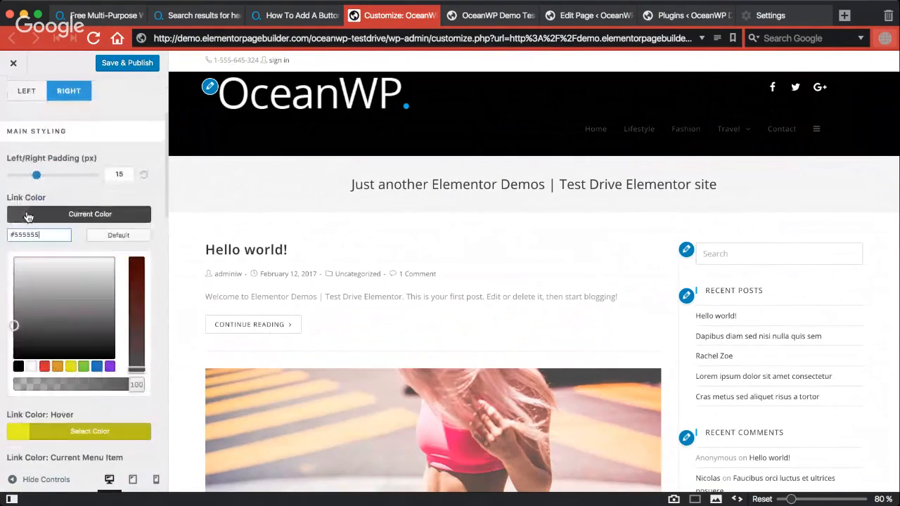
pyautogui.click(31, 366)
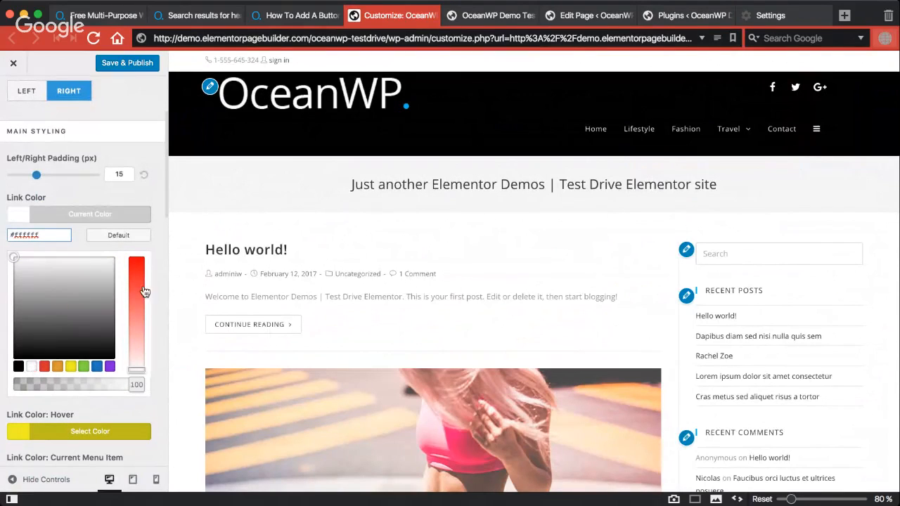
pyautogui.click(29, 218)
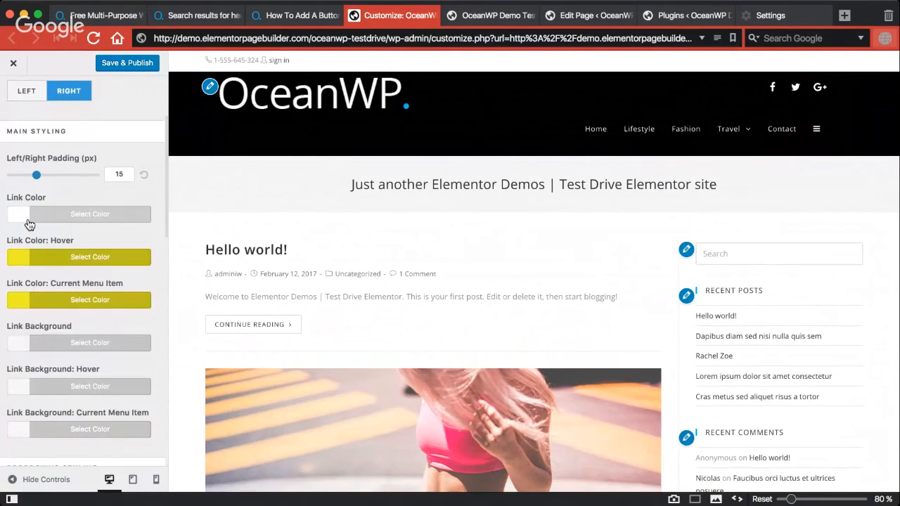
# Step: Look through the header menu's dropdown, search icon and category styling options, and return to the general header settings
pyautogui.scroll(-5, 58, 351)
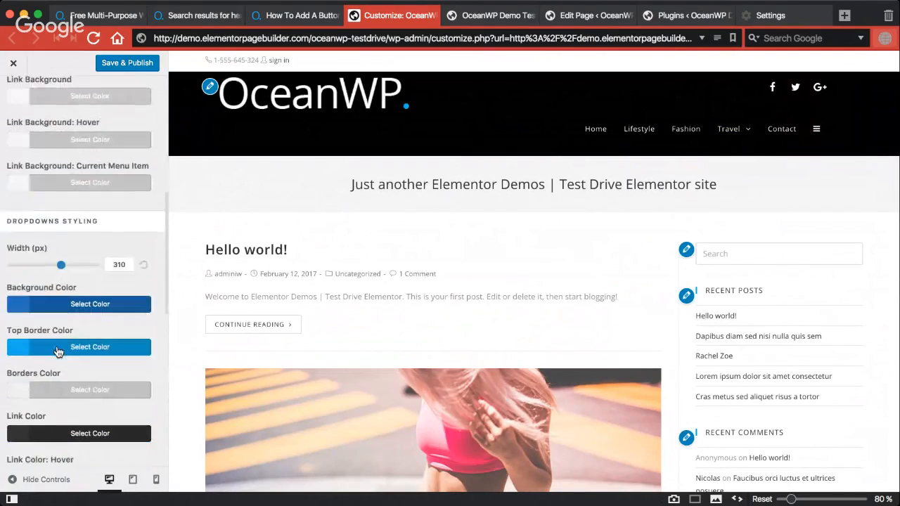
pyautogui.scroll(-5, 63, 317)
pyautogui.scroll(-3, 63, 316)
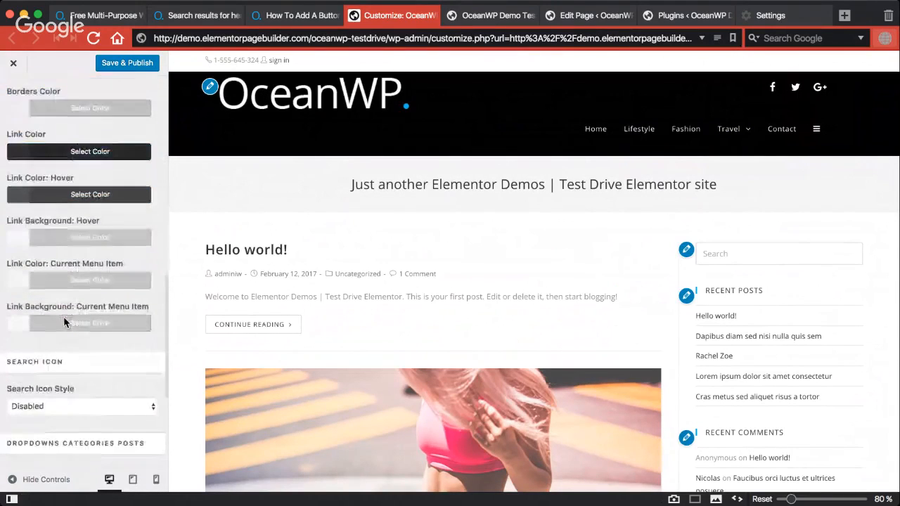
pyautogui.scroll(8, 63, 316)
pyautogui.scroll(4, 63, 316)
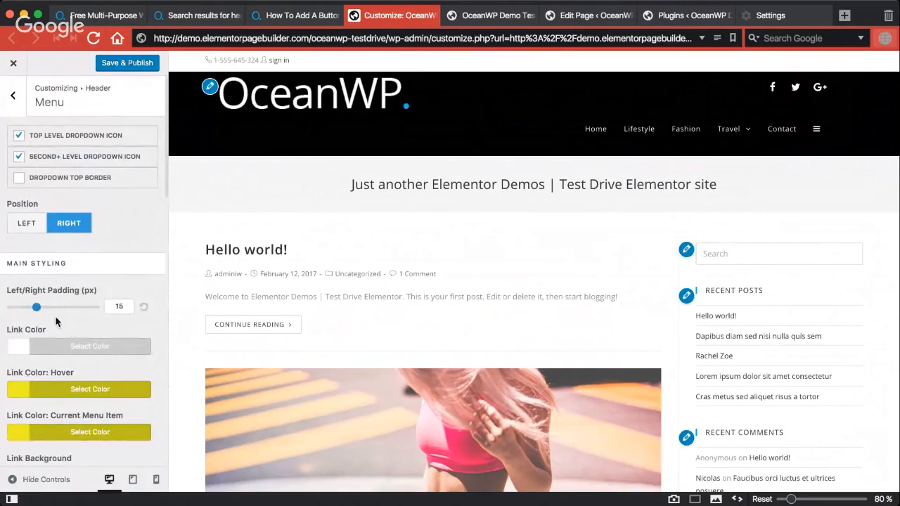
pyautogui.scroll(-5, 58, 331)
pyautogui.scroll(5, 58, 331)
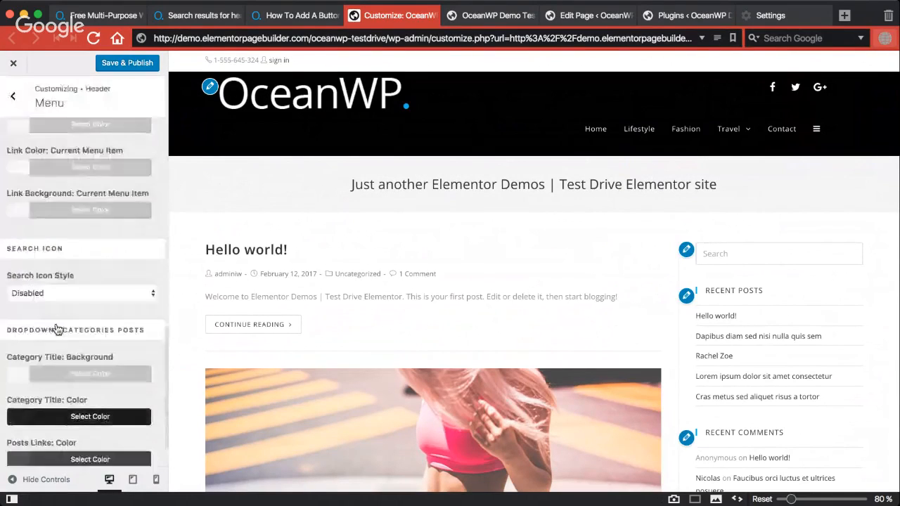
pyautogui.scroll(2, 58, 330)
pyautogui.click(12, 96)
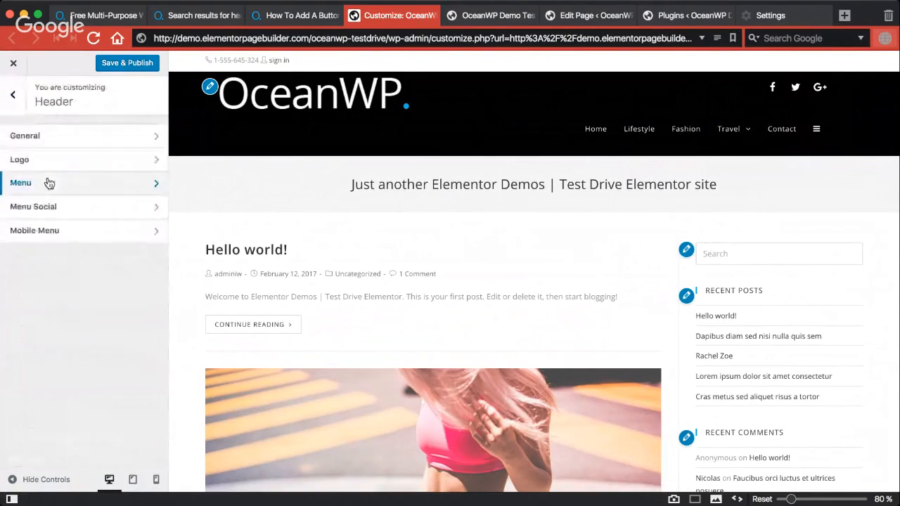
pyautogui.click(56, 140)
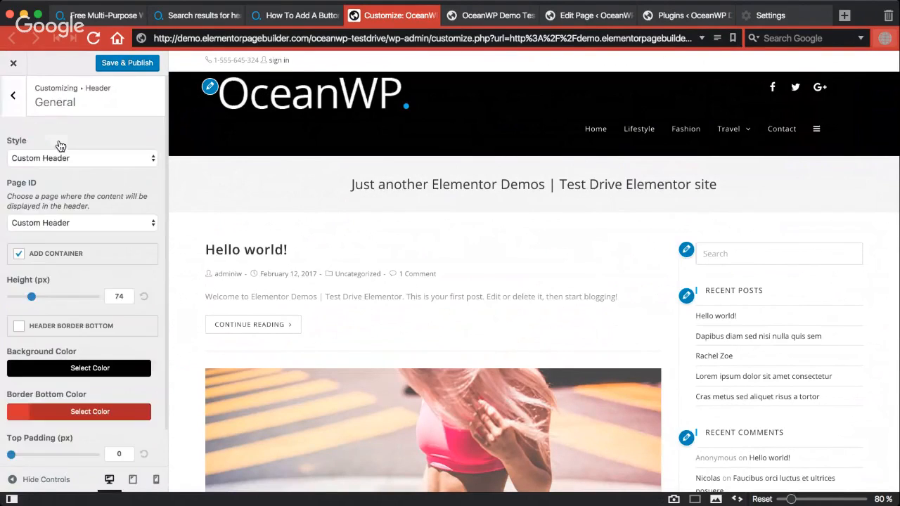
# Step: Set the header's height to 0 px and check the Travel submenu in the preview
pyautogui.moveTo(31, 296); pyautogui.dragTo(12, 296)
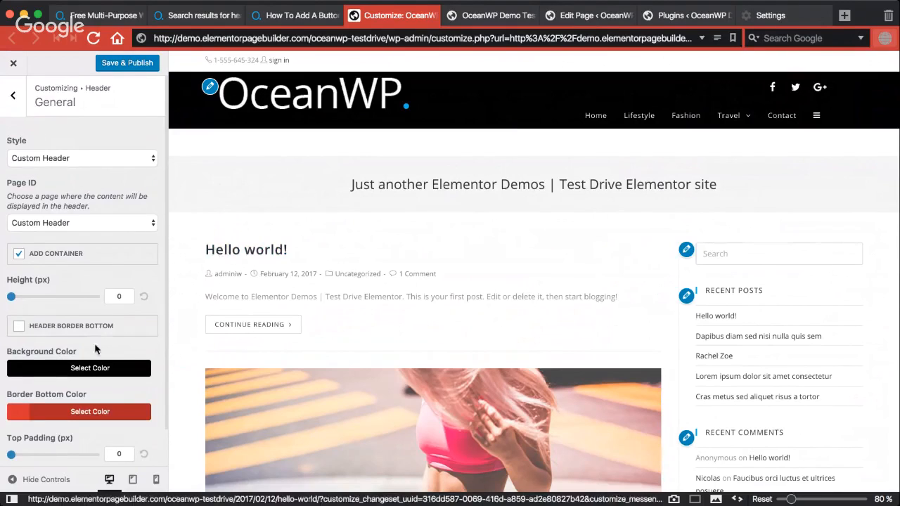
pyautogui.scroll(-1, 73, 384)
pyautogui.scroll(1, 72, 384)
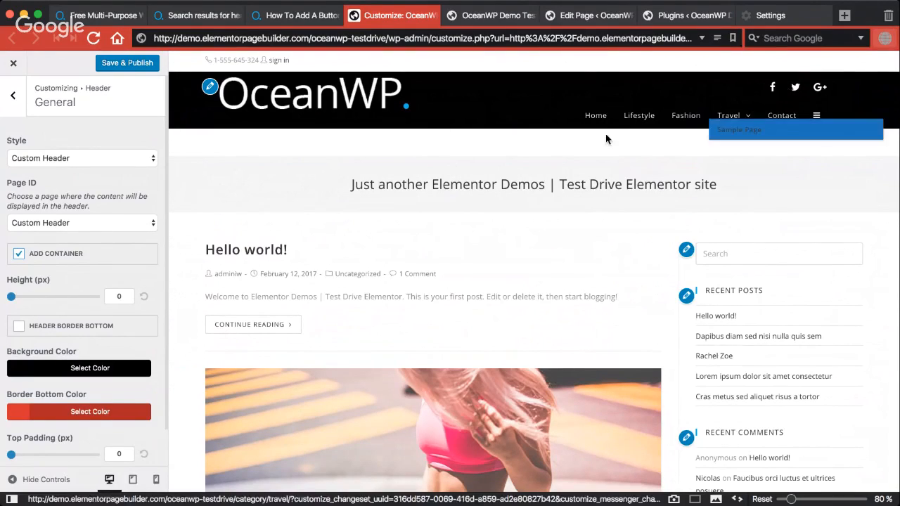
pyautogui.moveTo(728, 119)
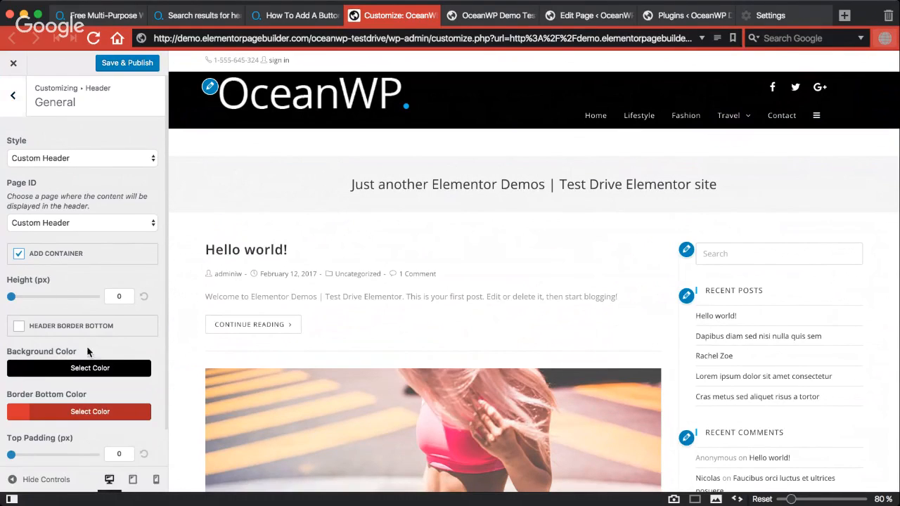
# Step: Check the header and its menu in the mobile preview, and publish the header changes
pyautogui.click(157, 483)
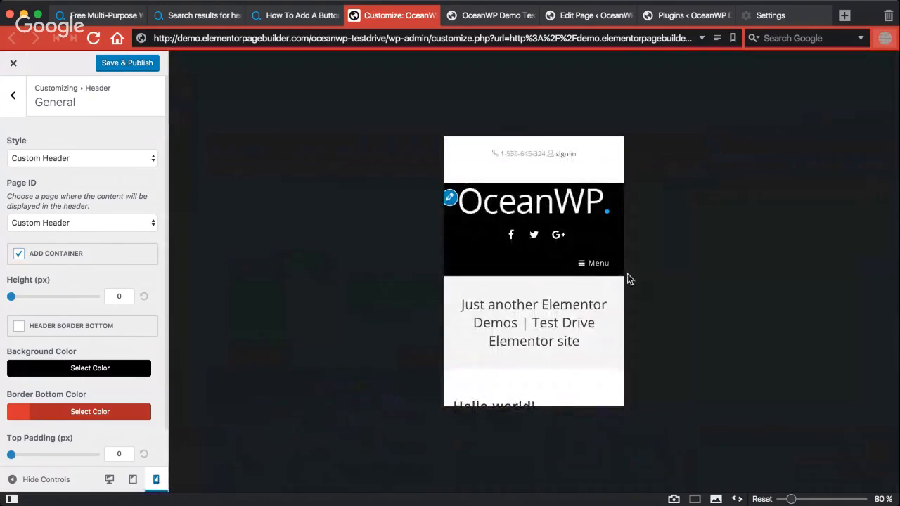
pyautogui.click(596, 266)
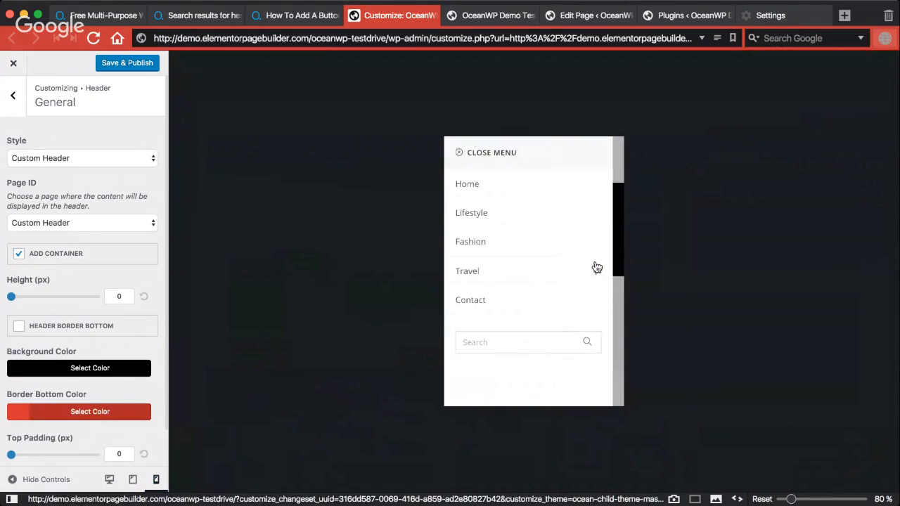
pyautogui.click(620, 295)
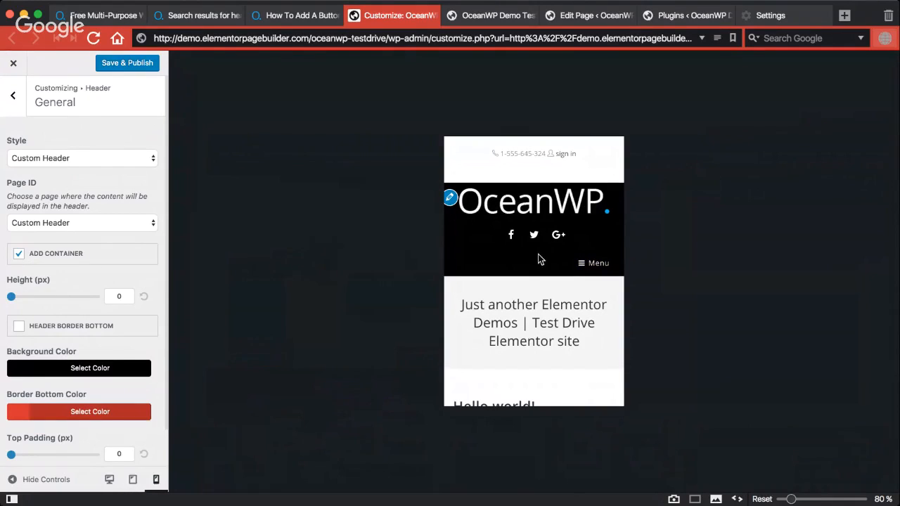
pyautogui.click(13, 95)
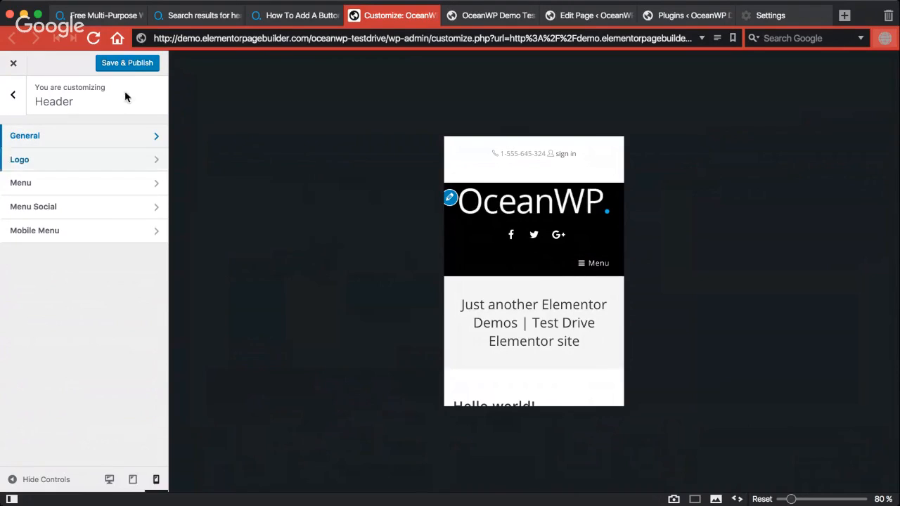
pyautogui.click(137, 63)
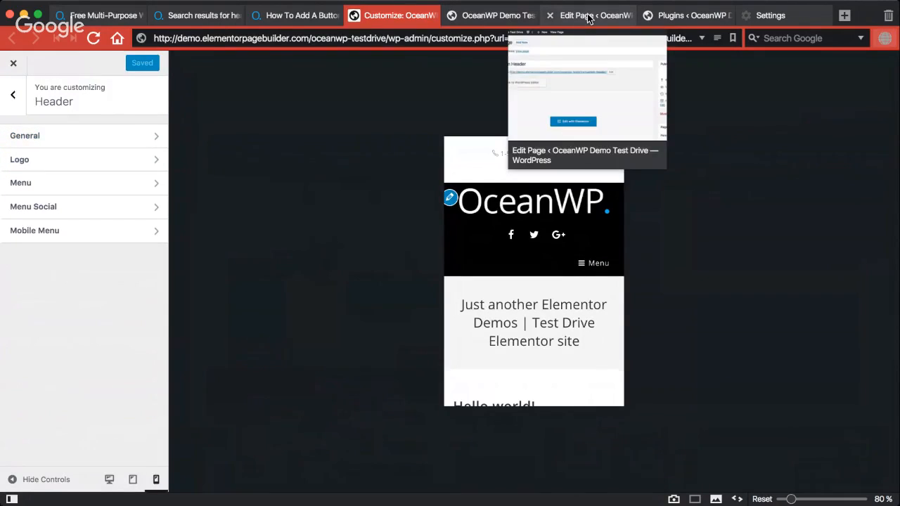
# Step: Open the Custom Header page for editing in Elementor
pyautogui.click(588, 16)
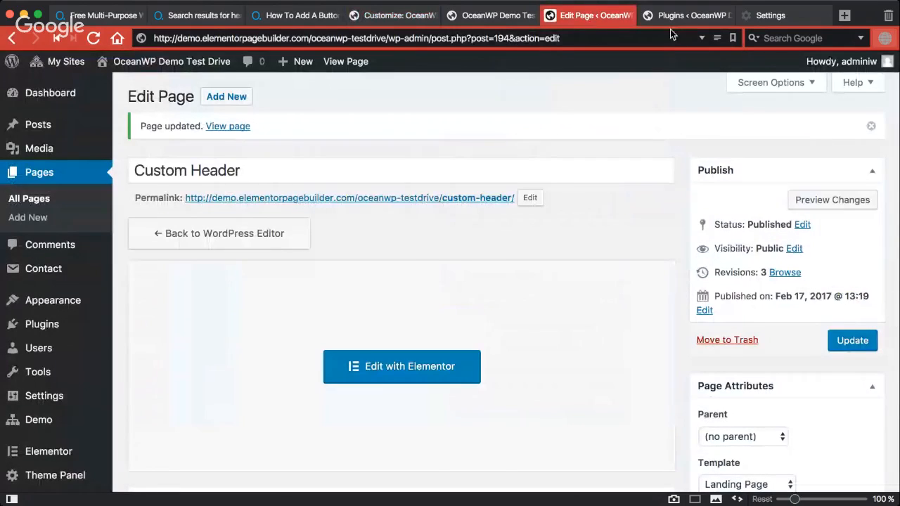
pyautogui.click(670, 18)
pyautogui.click(378, 20)
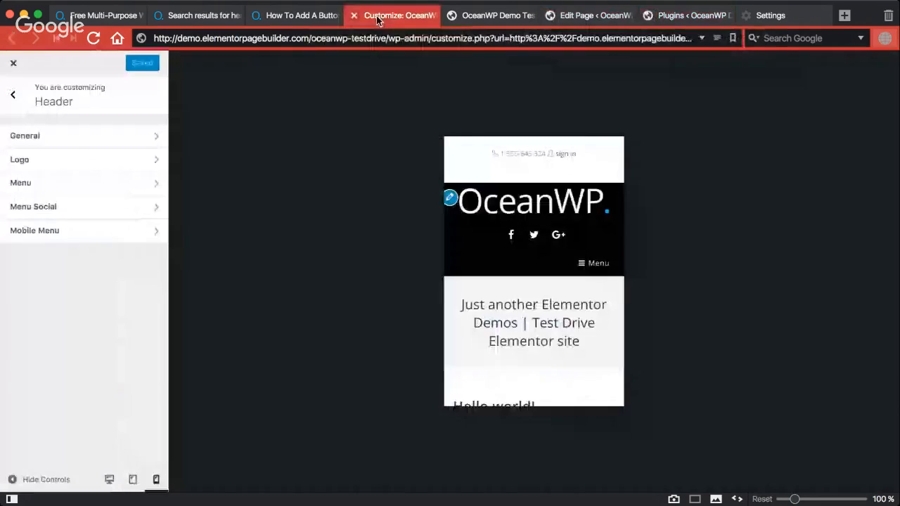
pyautogui.click(591, 16)
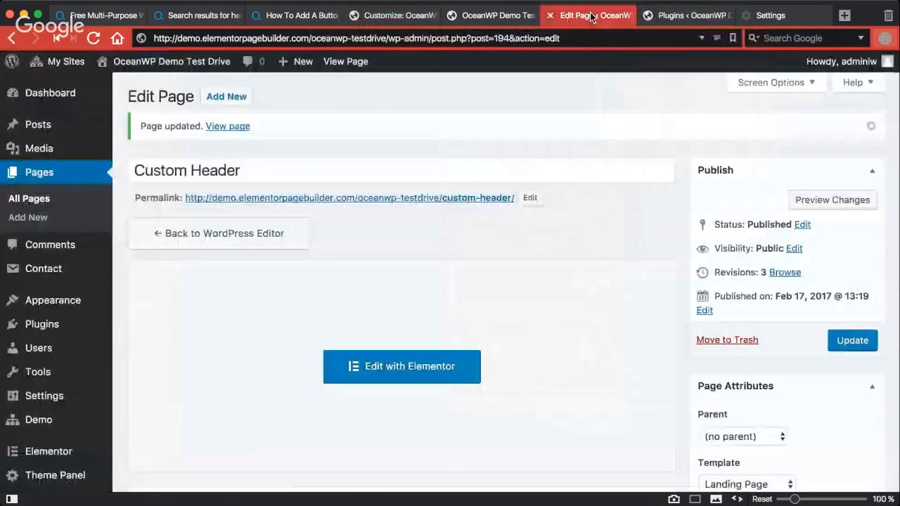
pyautogui.click(401, 355)
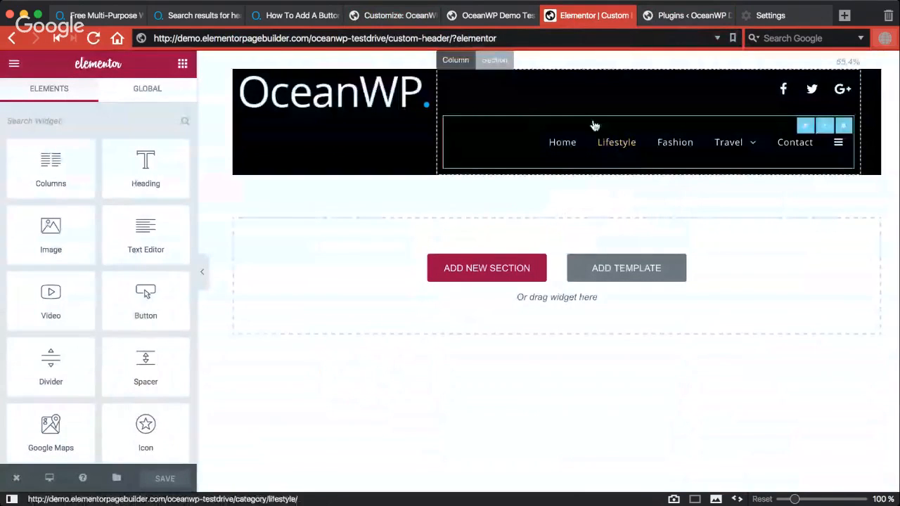
# Step: Look through the Custom Header Nav widget's element style, responsive and content options
pyautogui.click(806, 125)
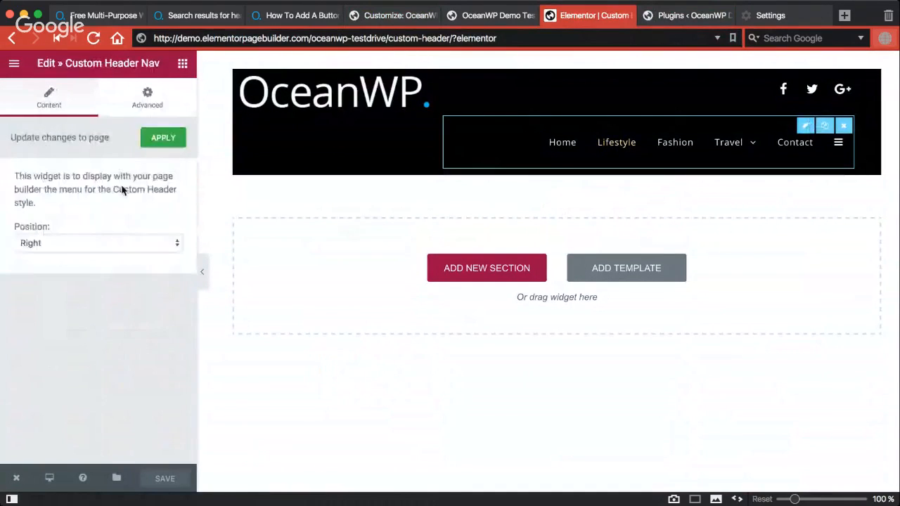
pyautogui.click(145, 101)
pyautogui.scroll(-3, 88, 267)
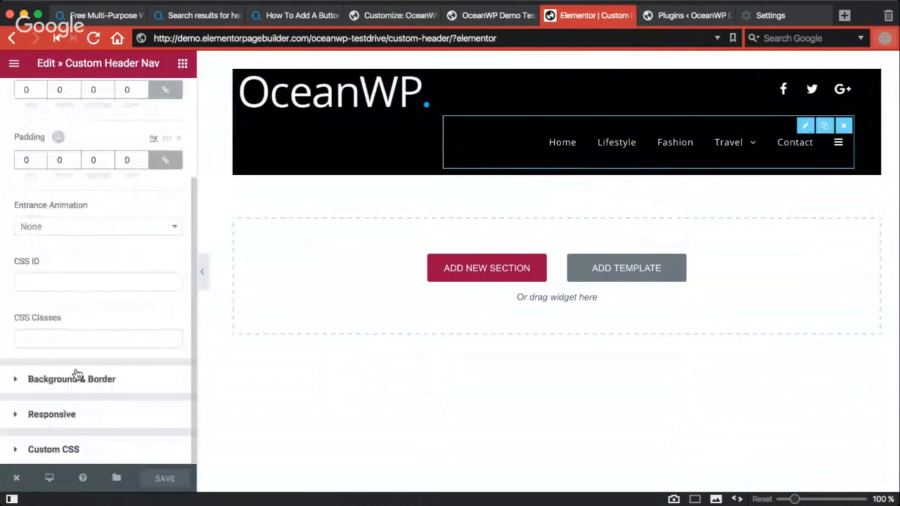
pyautogui.click(73, 414)
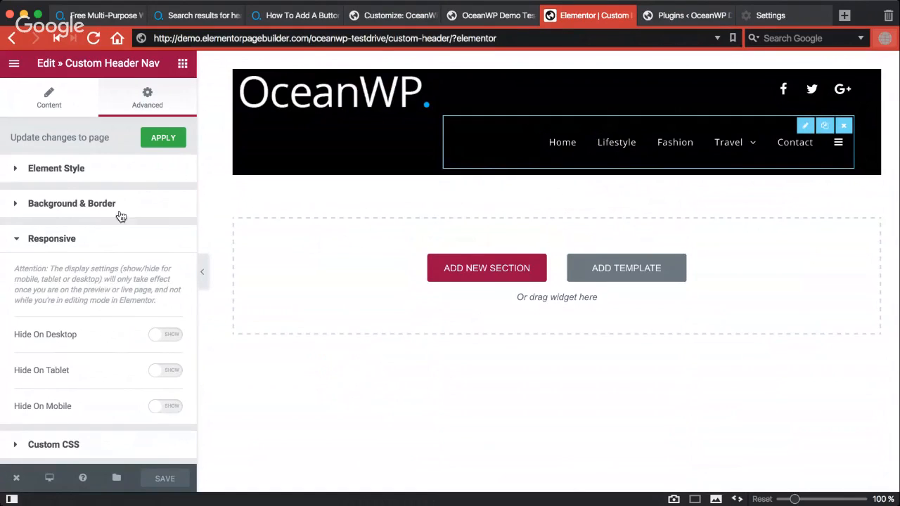
pyautogui.click(110, 237)
pyautogui.click(118, 166)
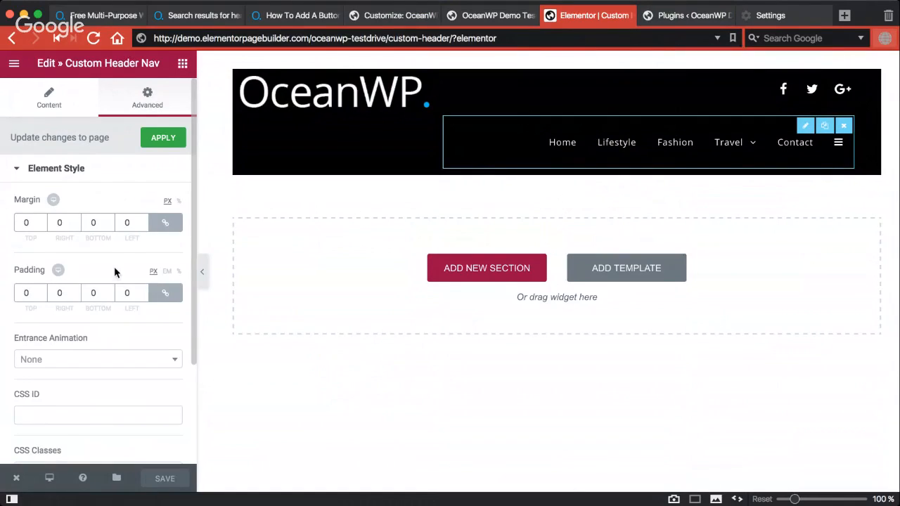
pyautogui.scroll(-4, 115, 274)
pyautogui.scroll(4, 114, 289)
pyautogui.click(55, 105)
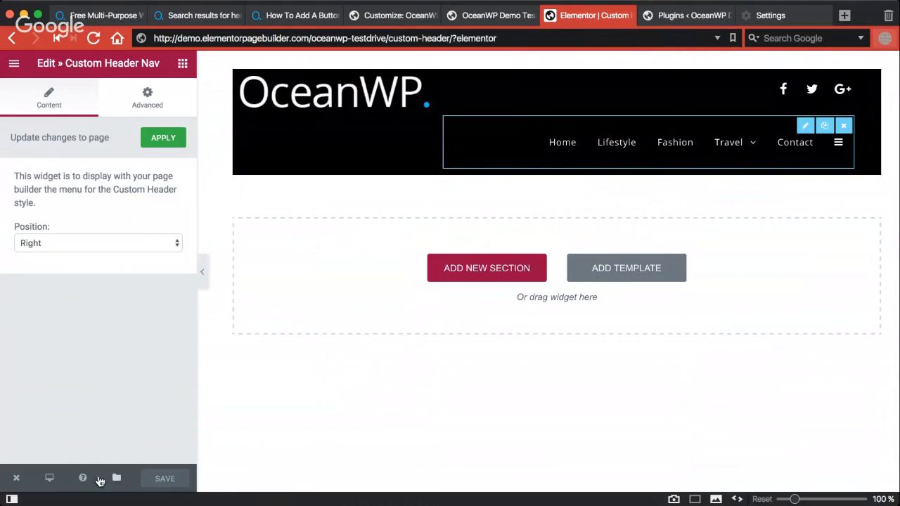
# Step: Preview the page at mobile size and review the header section's layout and structure options
pyautogui.click(49, 478)
pyautogui.click(83, 441)
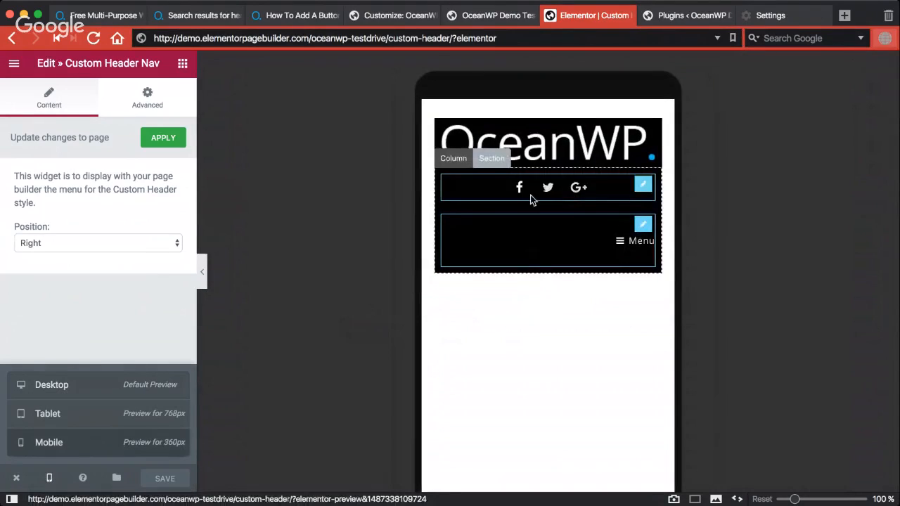
pyautogui.click(491, 158)
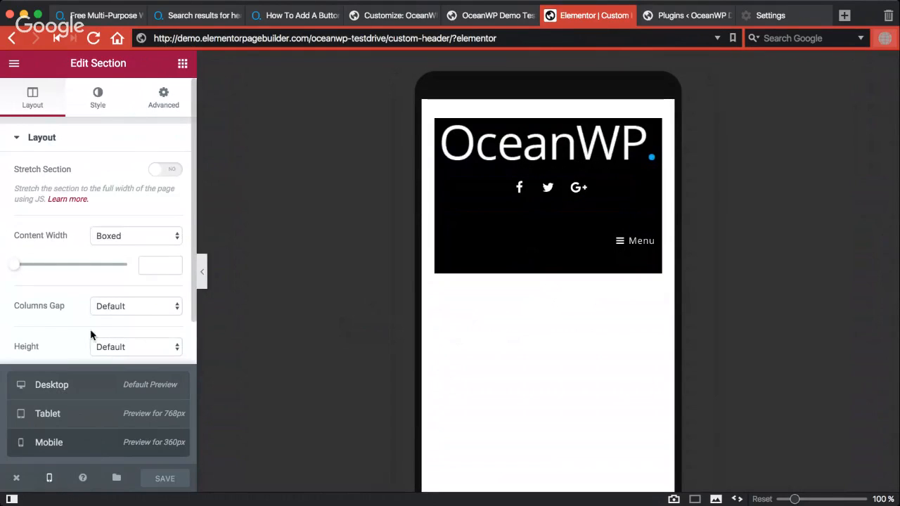
pyautogui.click(49, 478)
pyautogui.scroll(-3, 80, 380)
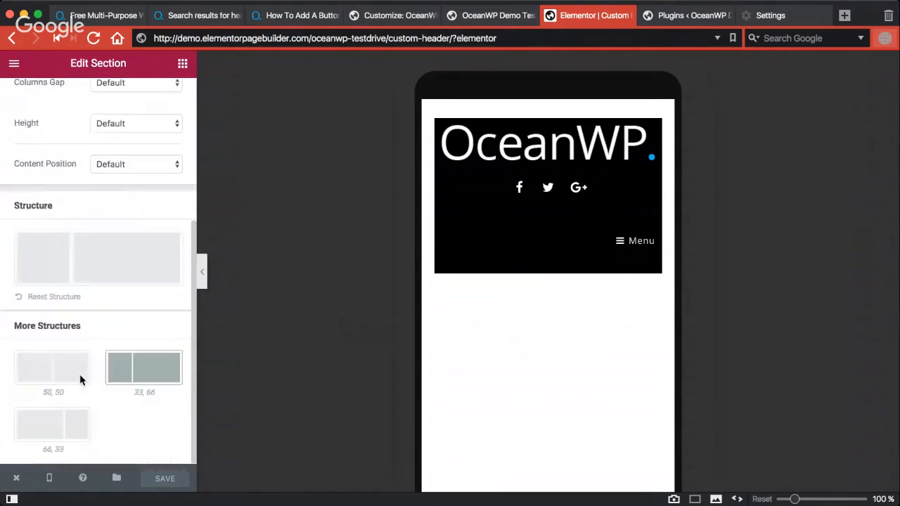
pyautogui.scroll(5, 79, 379)
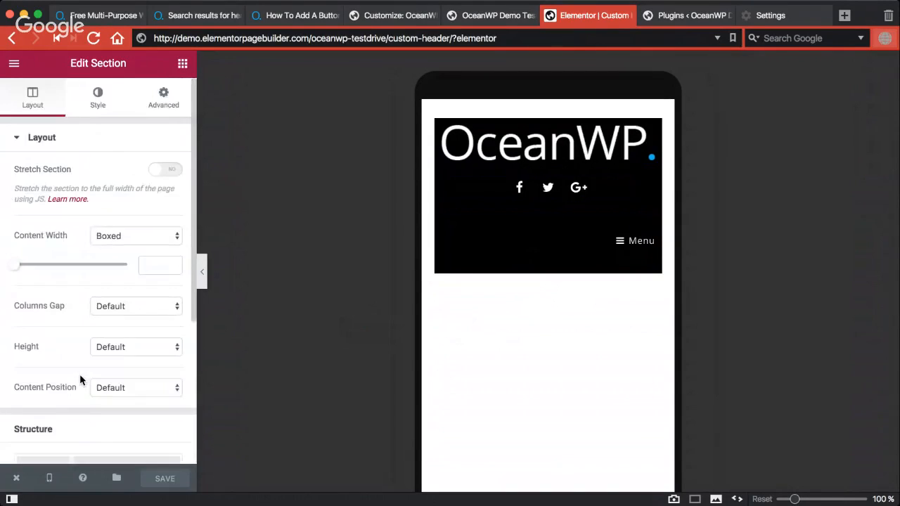
# Step: Try centering the text alignment in the header section's typography settings, and remove the alignment again
pyautogui.click(98, 102)
pyautogui.scroll(-1, 74, 264)
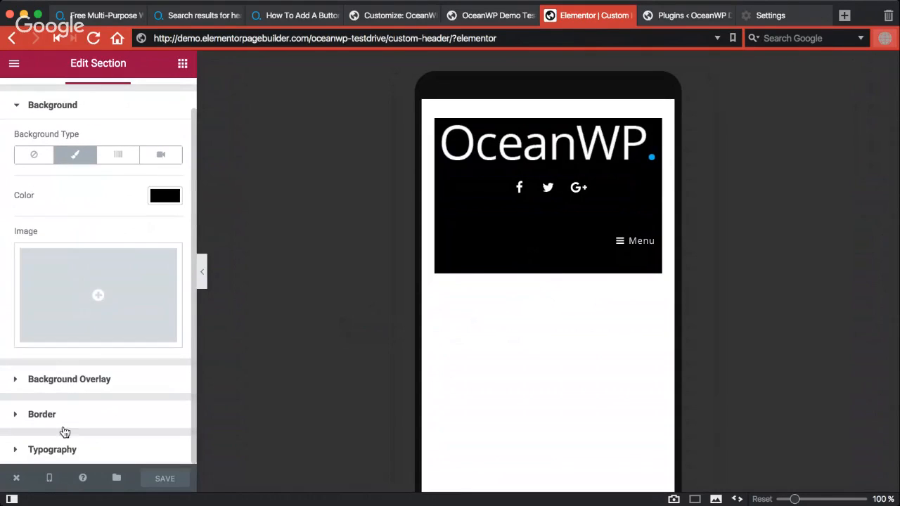
pyautogui.click(73, 450)
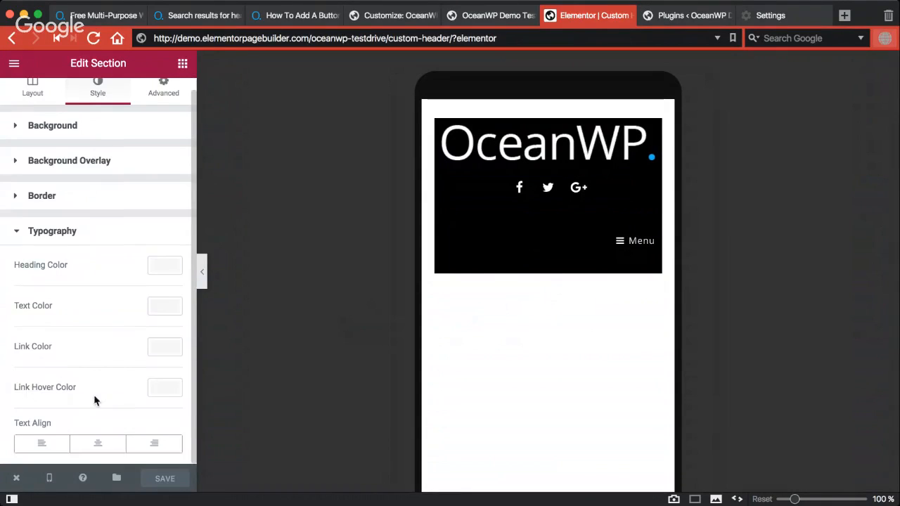
pyautogui.click(96, 445)
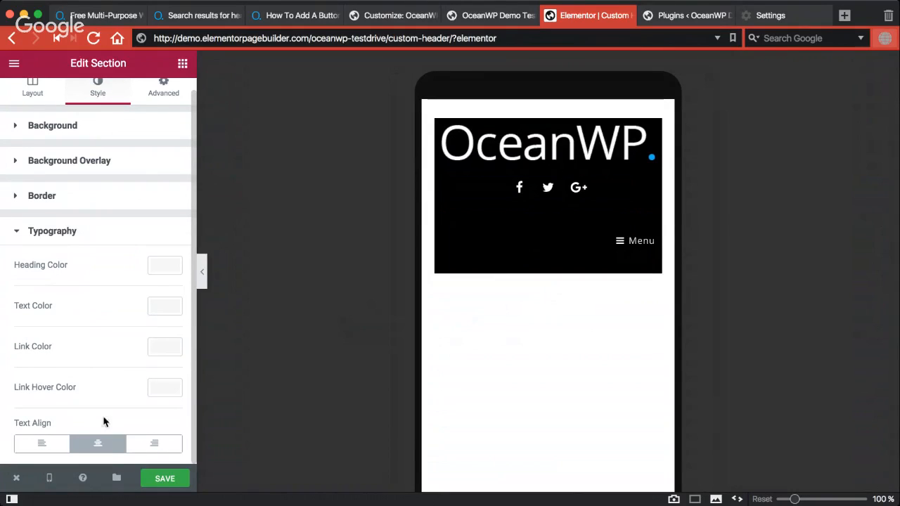
pyautogui.click(95, 448)
pyautogui.scroll(1, 116, 326)
pyautogui.scroll(1, 116, 327)
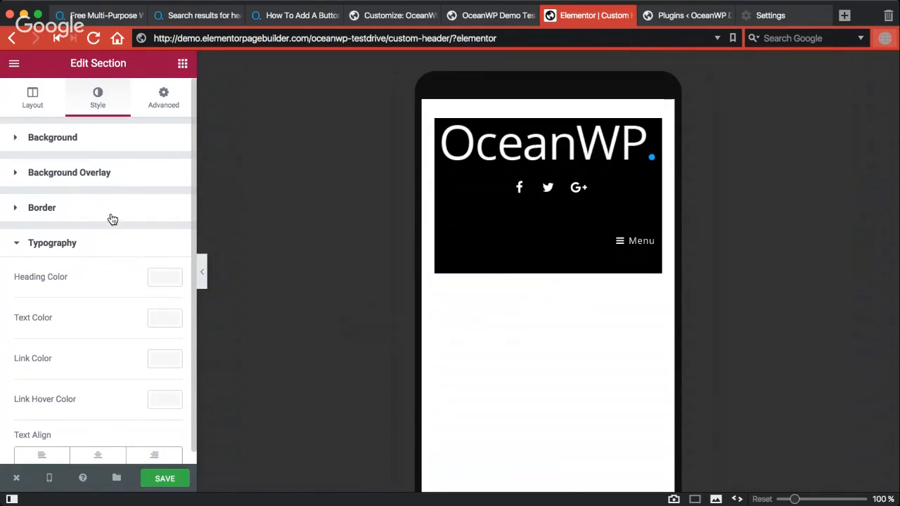
# Step: Review the header section's advanced margin and padding settings for mobile and the available preview sizes
pyautogui.click(156, 107)
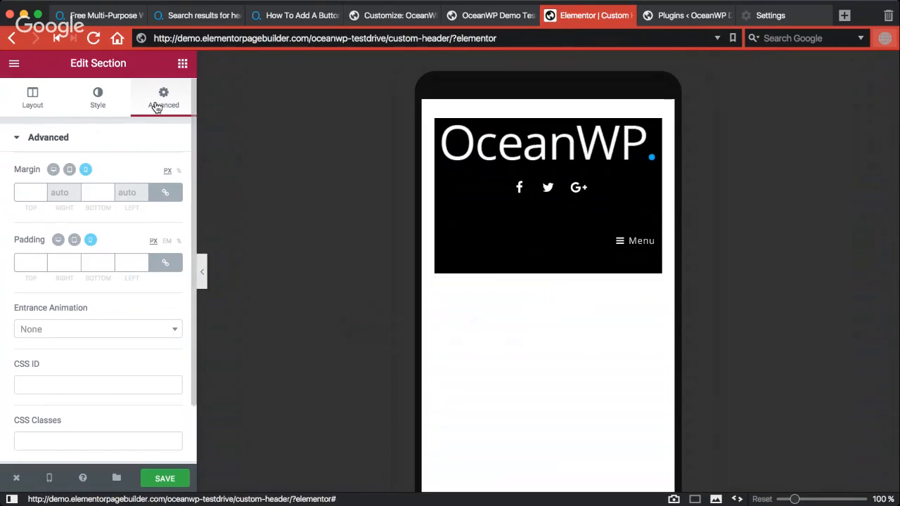
pyautogui.scroll(-3, 52, 302)
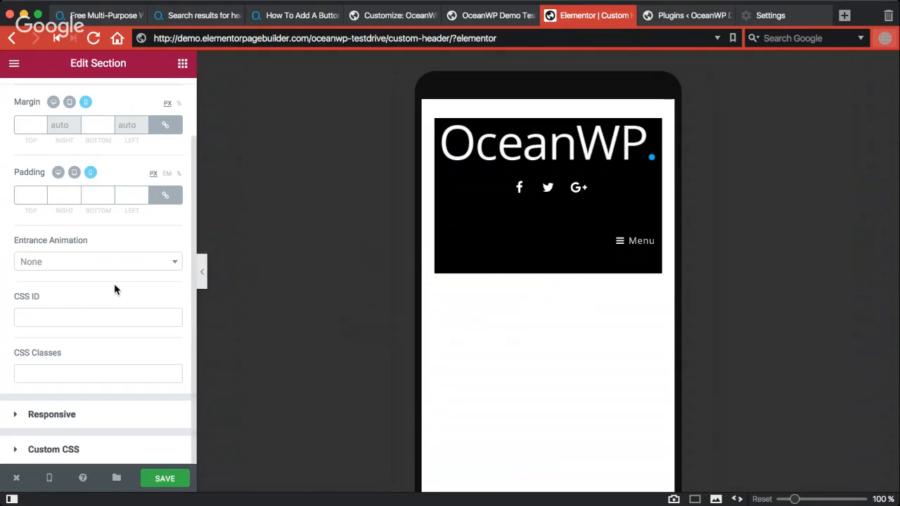
pyautogui.scroll(3, 116, 288)
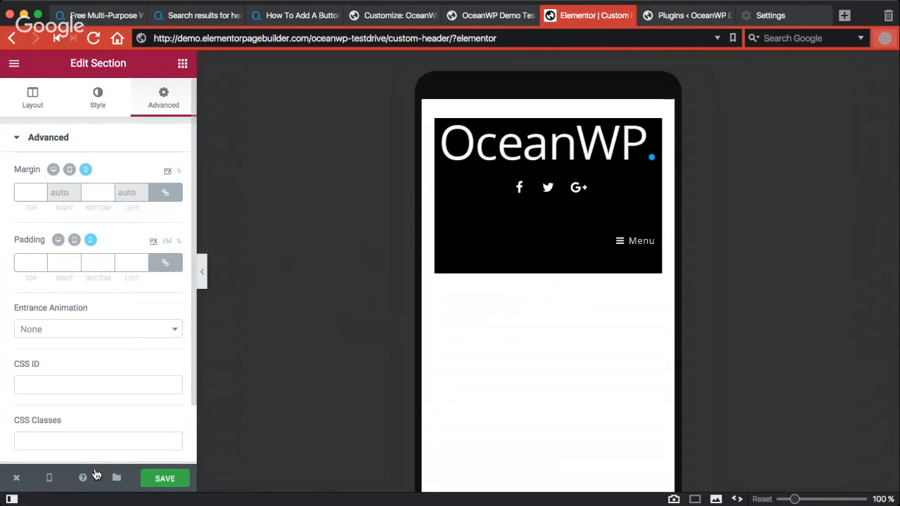
pyautogui.click(51, 479)
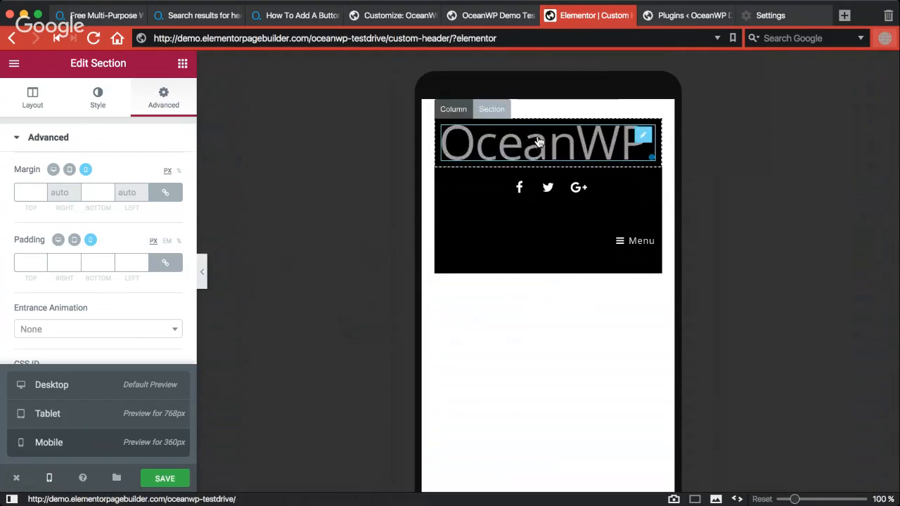
# Step: Switch to the front page of the OceanWP demo site to inspect the header
pyautogui.click(507, 19)
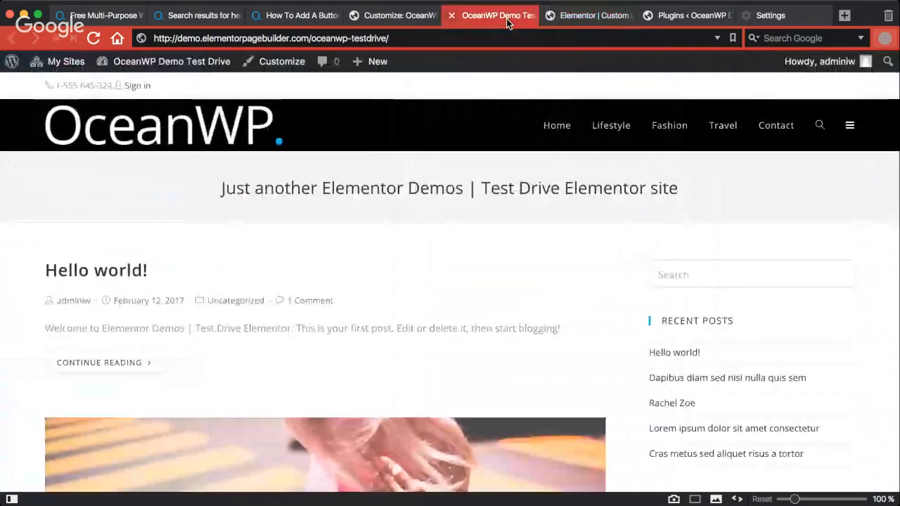